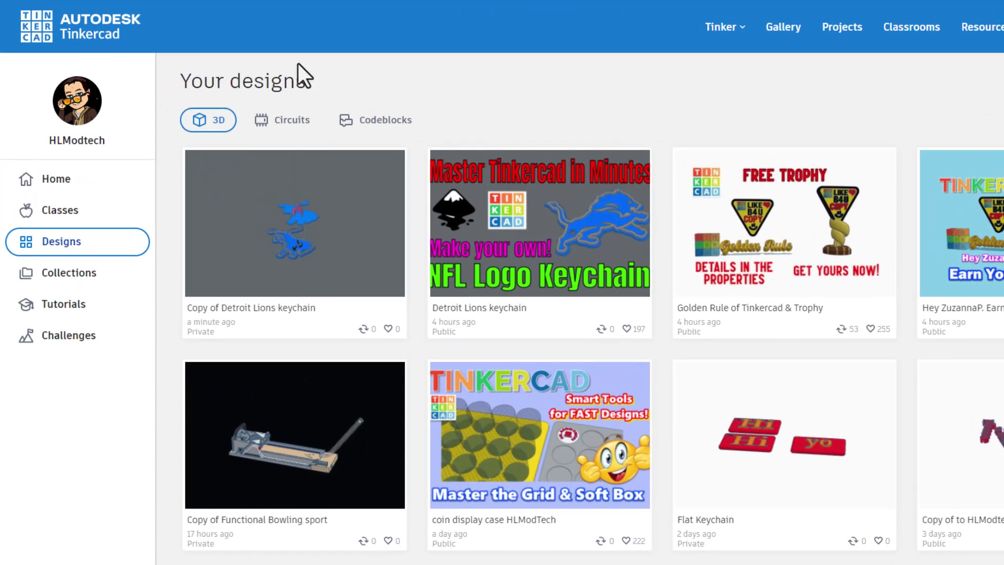
Duplicate the public Detroit Lions keychain design so that its copy opens in the 3D editor.
{"action": "mouse_move", "coordinate": [497, 337]}
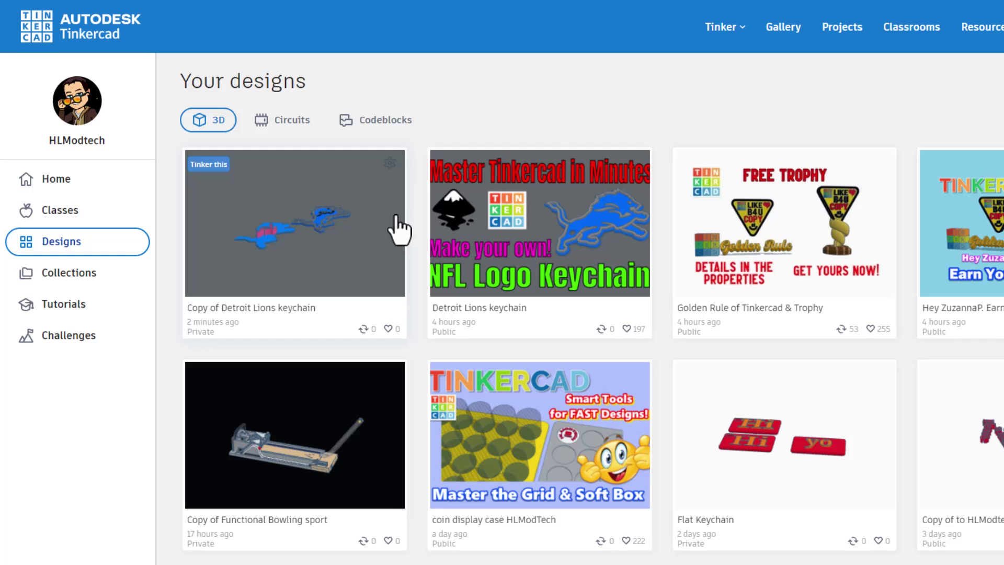
{"action": "left_click", "coordinate": [634, 164]}
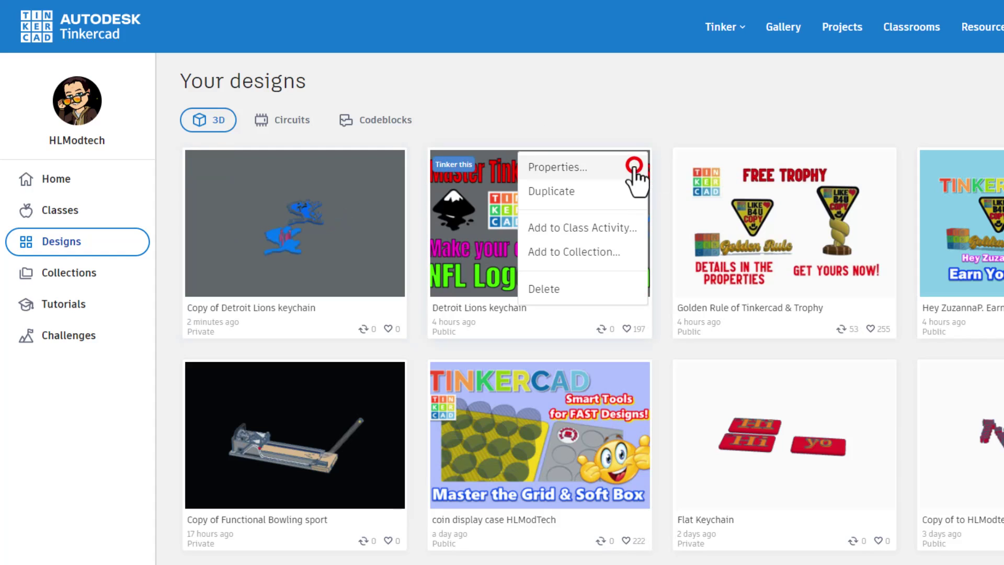
{"action": "left_click", "coordinate": [553, 195]}
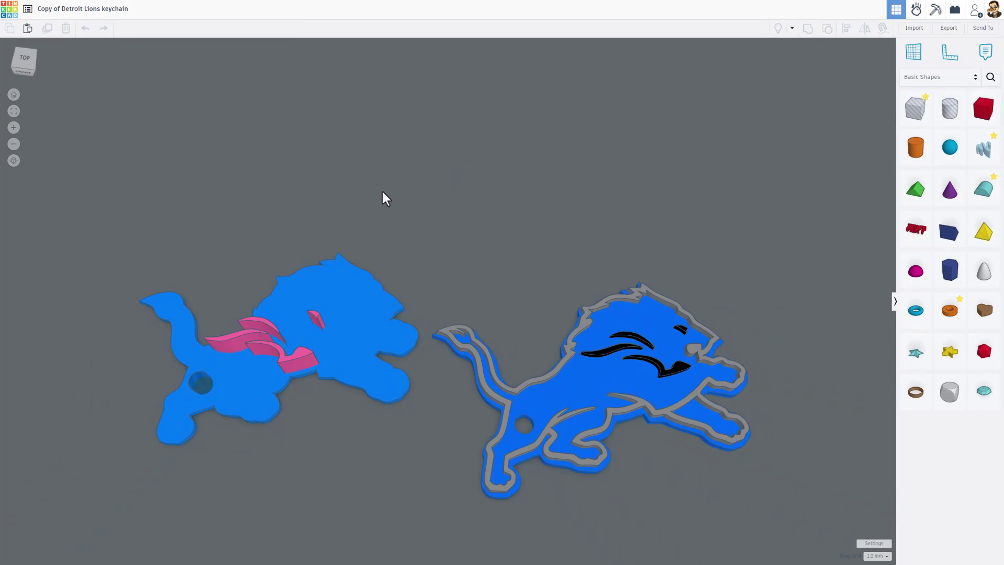
{"action": "left_click", "coordinate": [442, 238]}
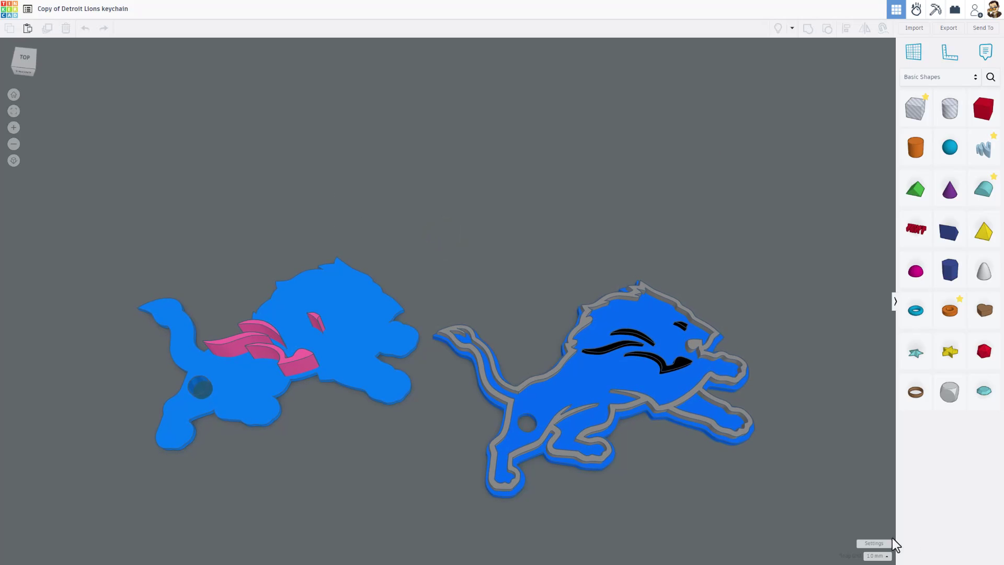
Set the workspace background to white and show the workplane grid.
{"action": "left_click", "coordinate": [874, 543]}
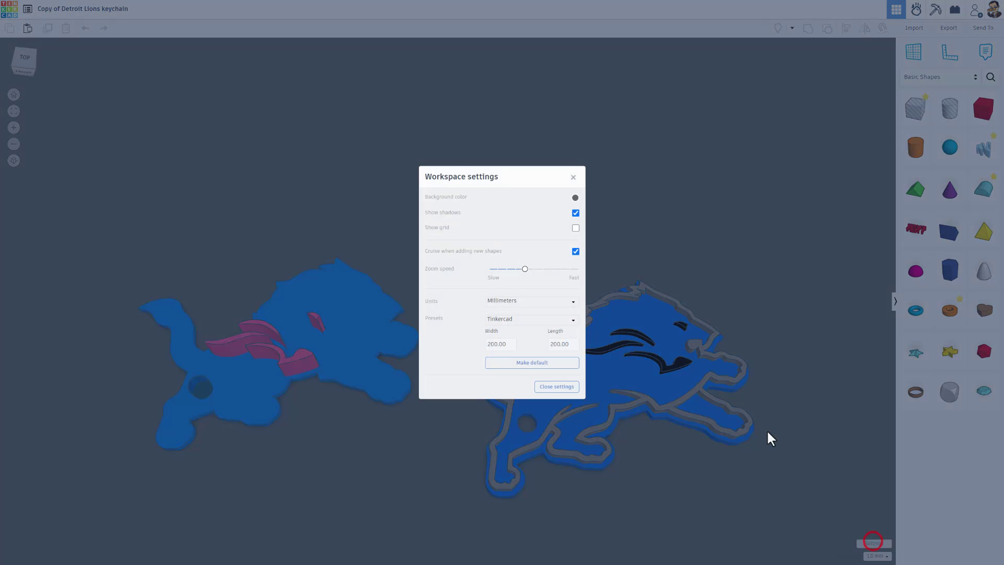
{"action": "left_click", "coordinate": [576, 199]}
{"action": "left_click", "coordinate": [527, 208]}
{"action": "left_click", "coordinate": [619, 231]}
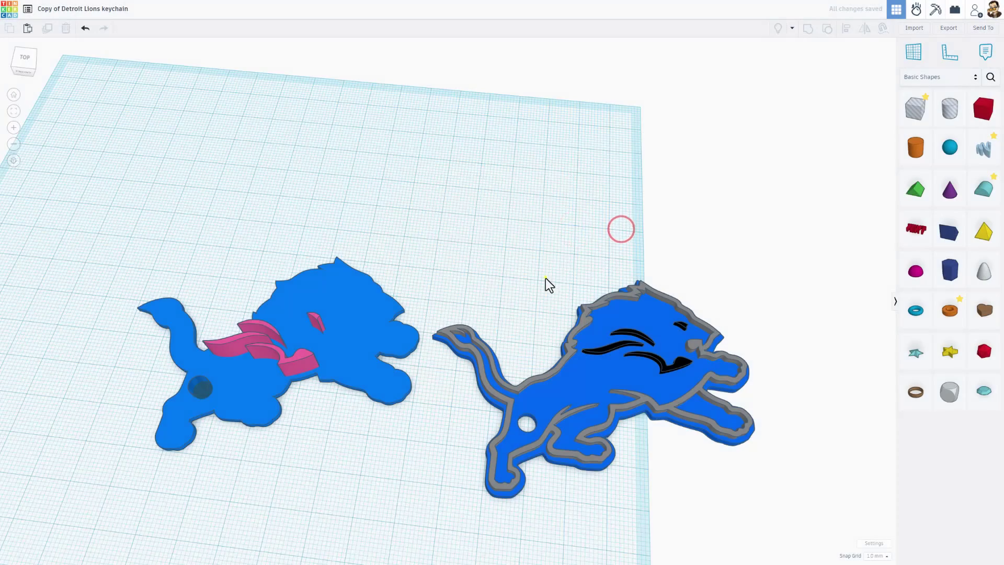
Inspect the right-hand lion's blue base, its black face details and the keyring hole inside the base group.
{"action": "right_click_drag", "start_coordinate": [546, 280], "coordinate": [340, 303]}
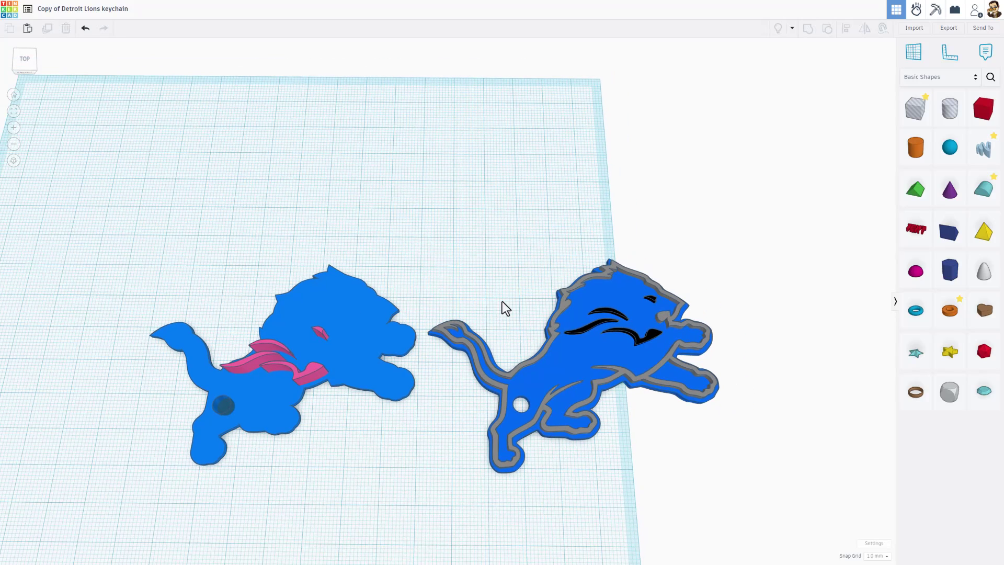
{"action": "left_click", "coordinate": [558, 354]}
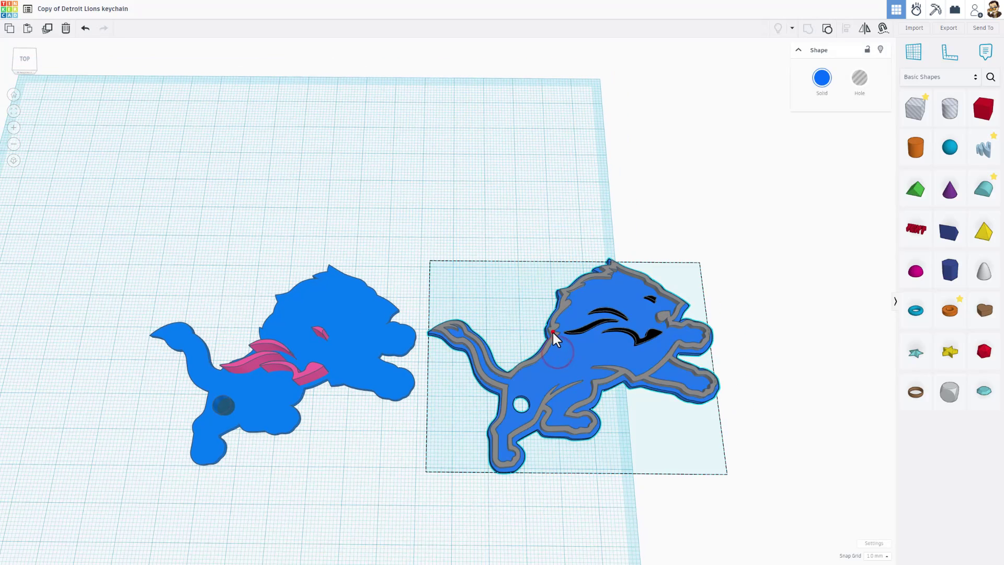
{"action": "left_click", "coordinate": [552, 330]}
{"action": "left_click", "coordinate": [627, 332]}
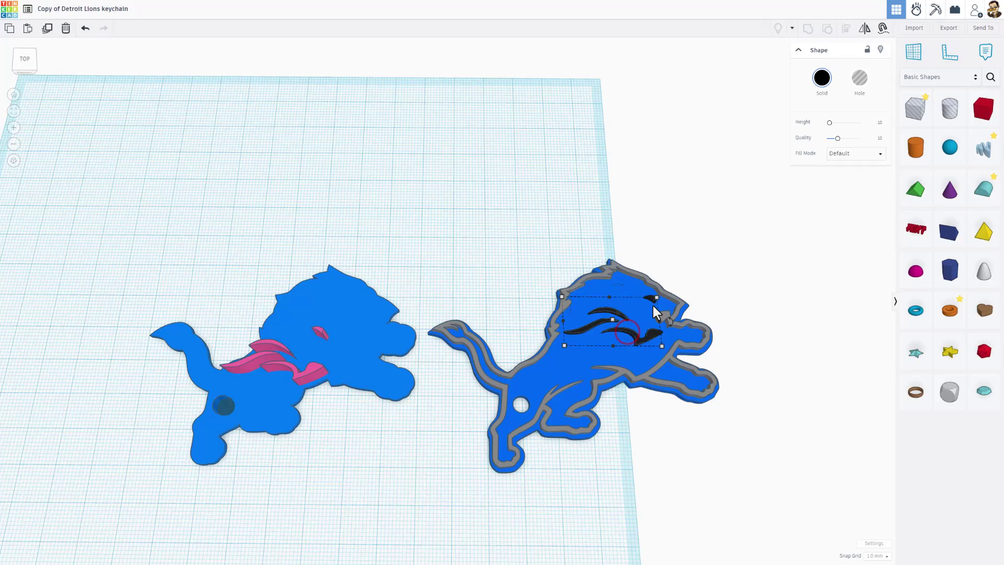
{"action": "right_click_drag", "start_coordinate": [575, 249], "coordinate": [531, 253]}
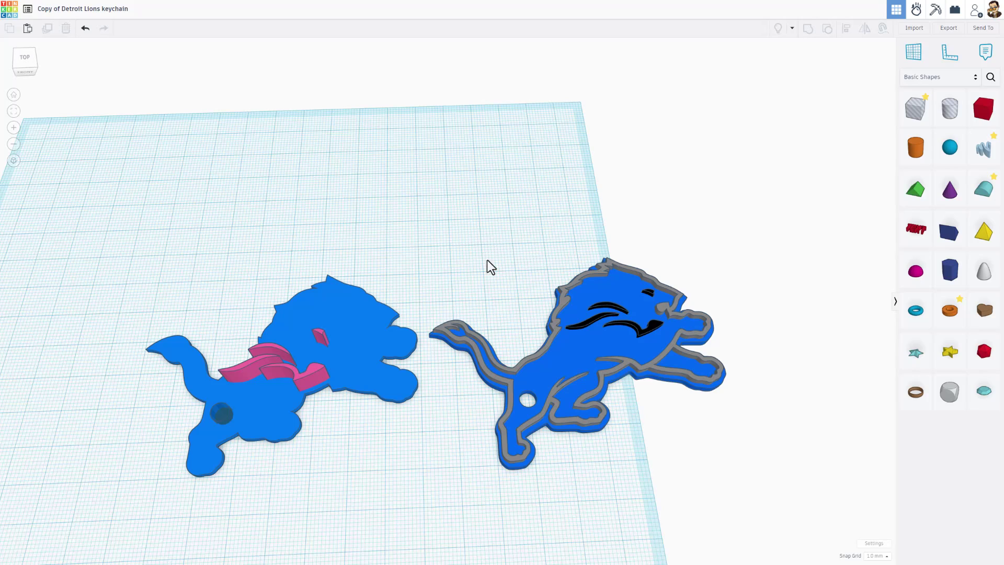
{"action": "left_click", "coordinate": [574, 376]}
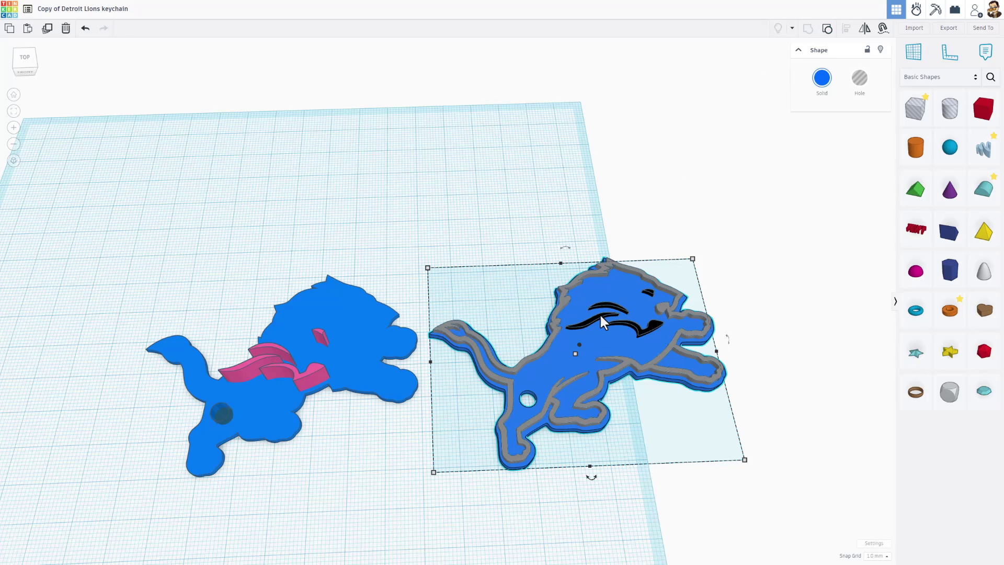
{"action": "key", "text": "w"}
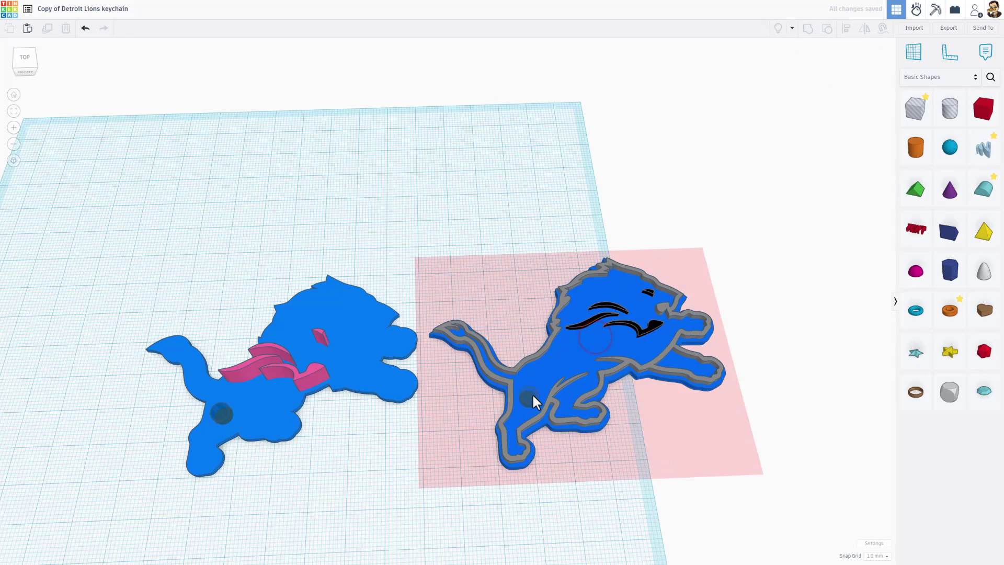
{"action": "left_click", "coordinate": [513, 227]}
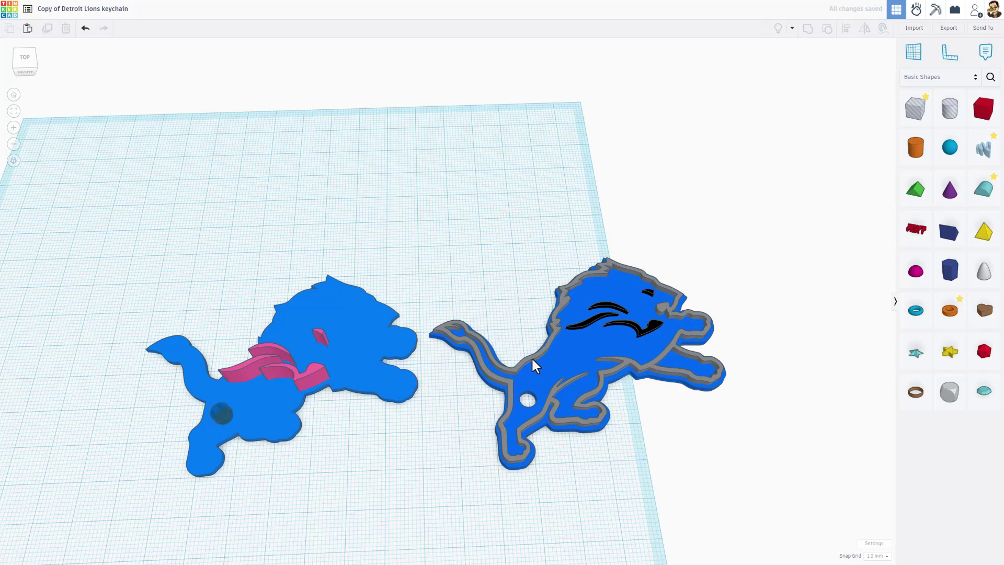
Examine the grey outline shape and the fill mode options of the black detail shape on the right-hand lion.
{"action": "left_click", "coordinate": [538, 357]}
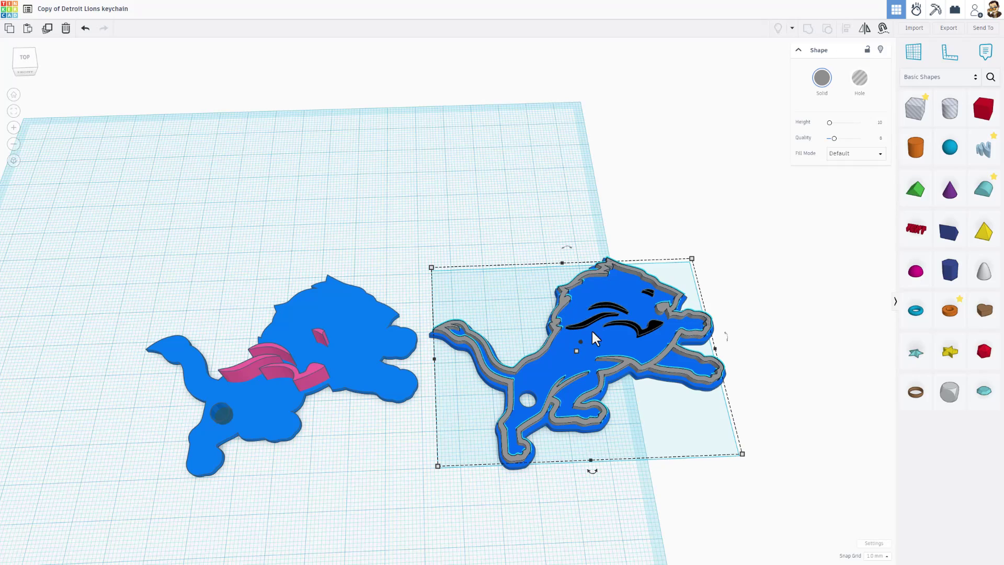
{"action": "left_click", "coordinate": [592, 243]}
{"action": "left_click", "coordinate": [618, 307]}
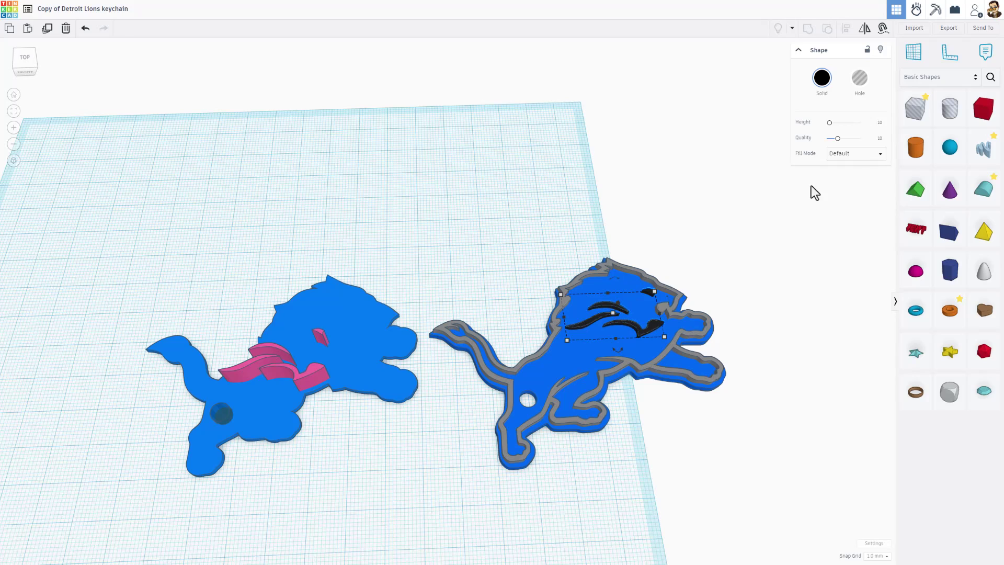
{"action": "left_click", "coordinate": [854, 153]}
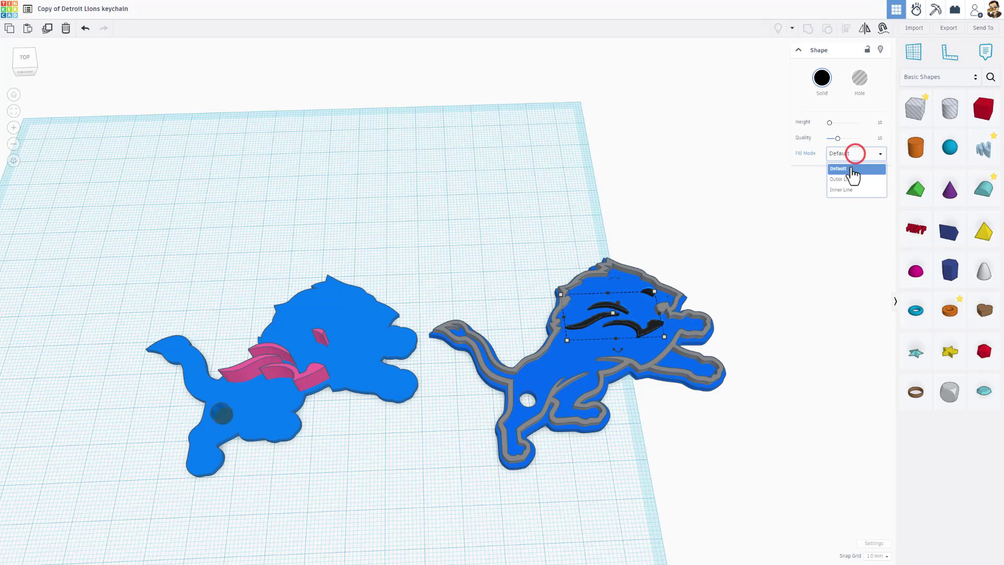
{"action": "left_click", "coordinate": [713, 170]}
Check the heights of the right-hand lion's blue base, black details and grey outline.
{"action": "left_click", "coordinate": [615, 295]}
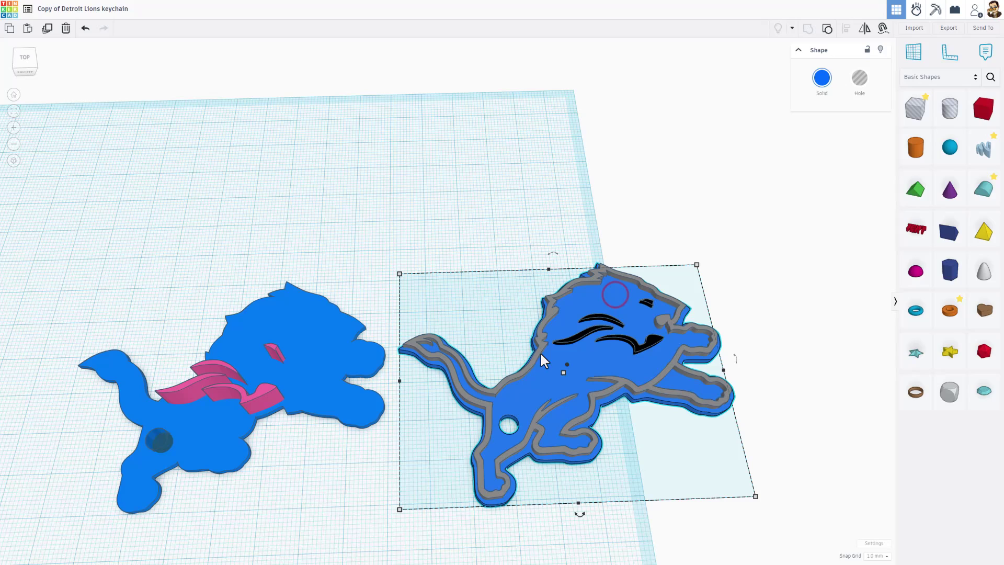
{"action": "left_click", "coordinate": [564, 373]}
{"action": "left_click", "coordinate": [600, 334]}
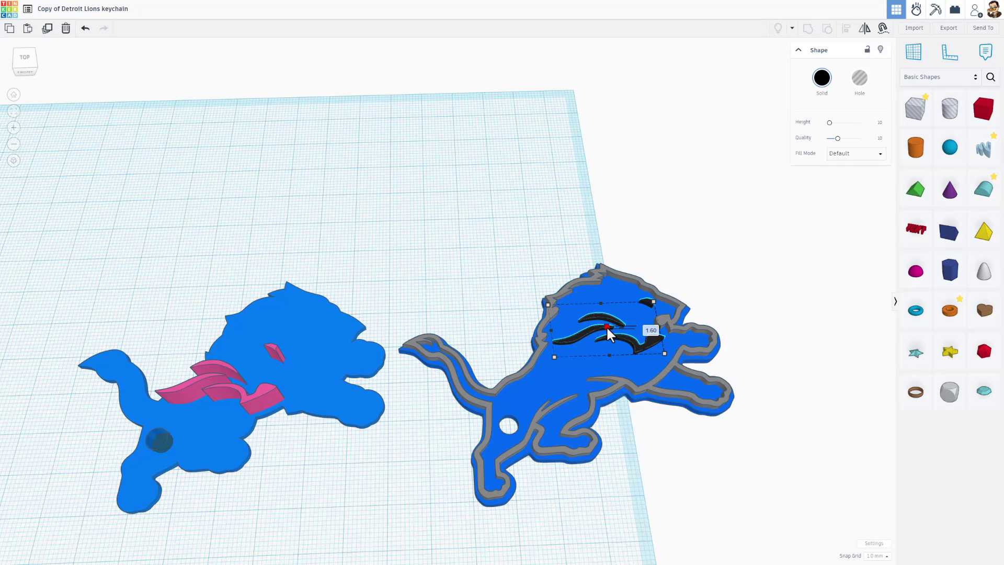
{"action": "left_click", "coordinate": [607, 325]}
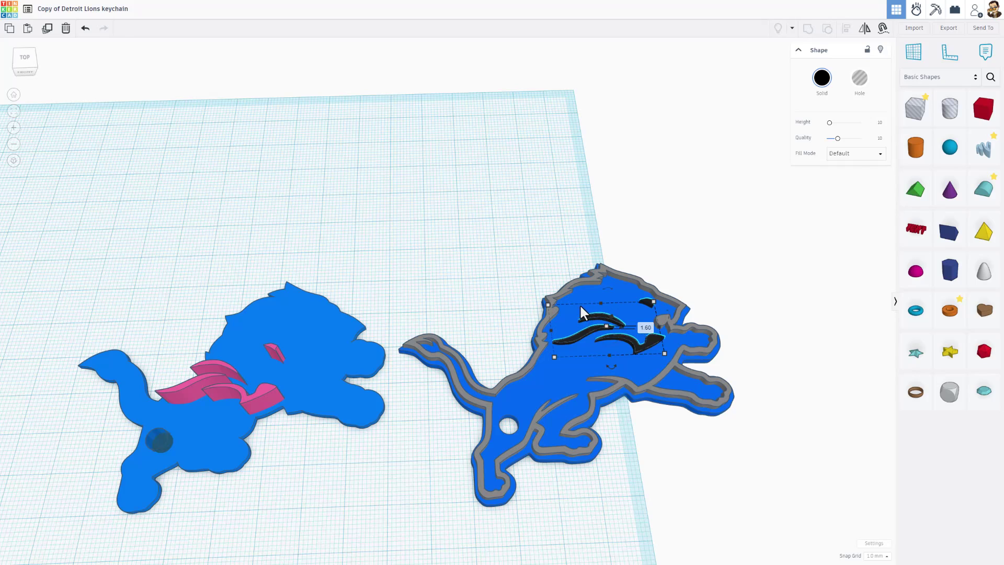
{"action": "left_click", "coordinate": [566, 287]}
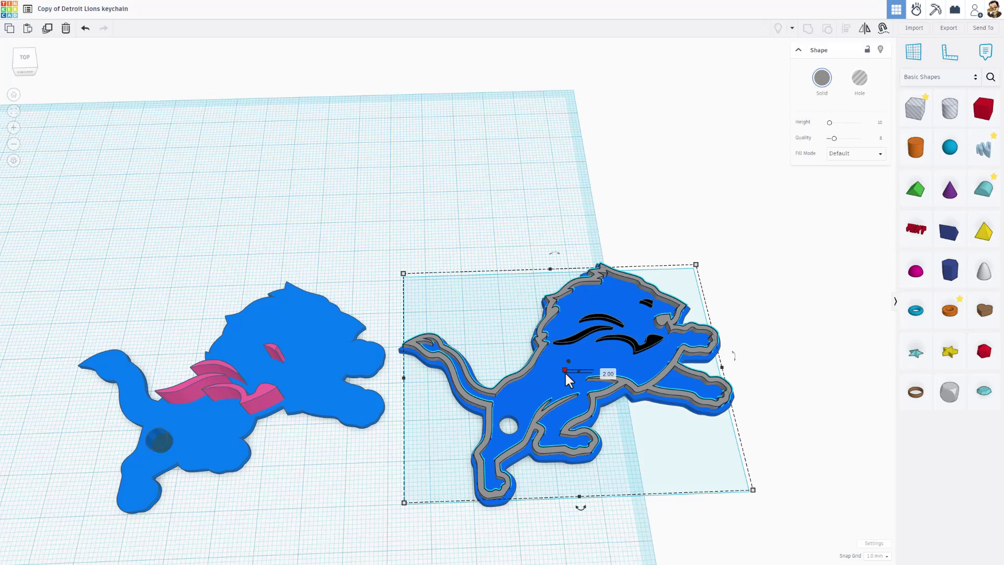
{"action": "right_click_drag", "start_coordinate": [604, 376], "coordinate": [580, 224]}
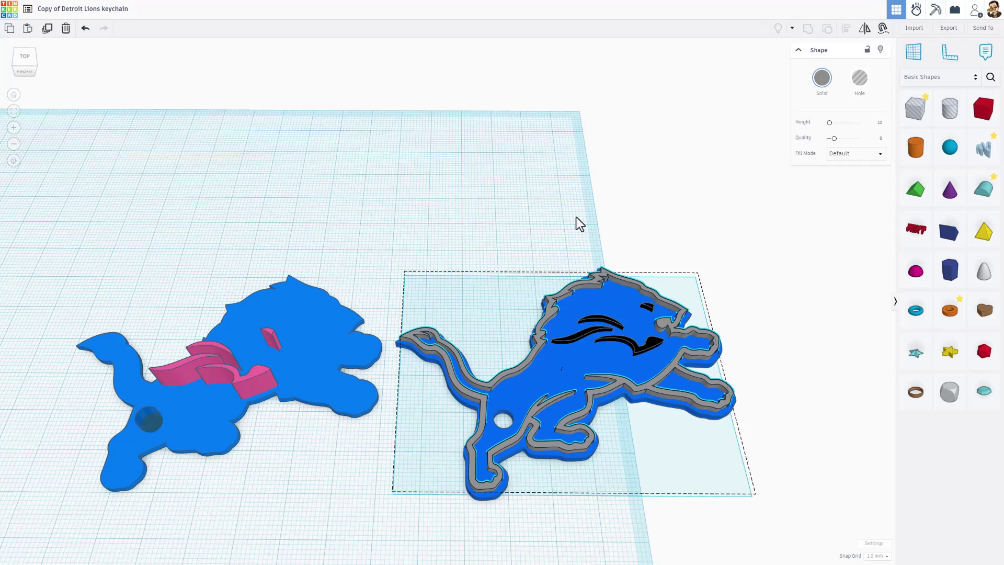
{"action": "left_click", "coordinate": [605, 216]}
{"action": "left_click_drag", "start_coordinate": [657, 213], "coordinate": [546, 433]}
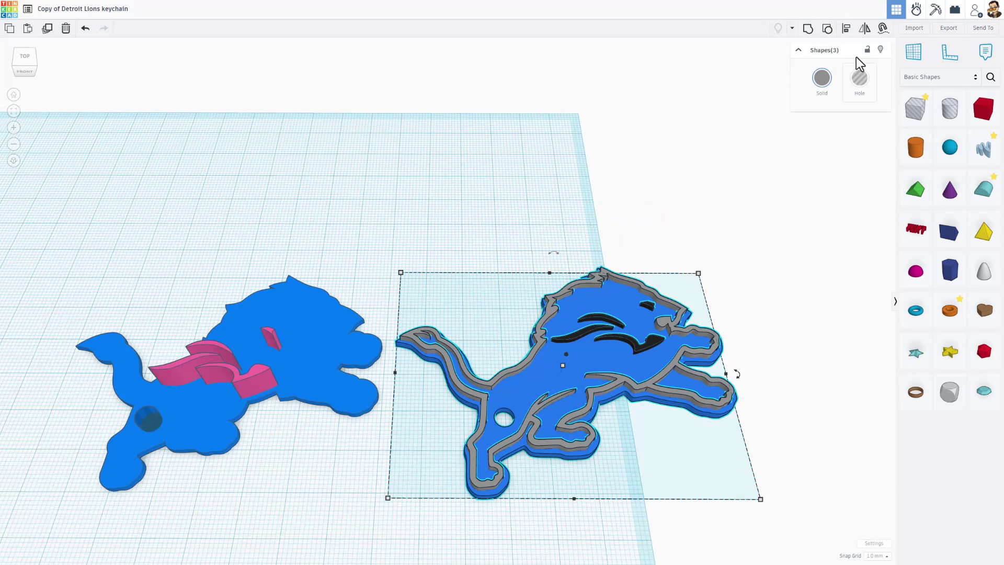
{"action": "left_click", "coordinate": [949, 27]}
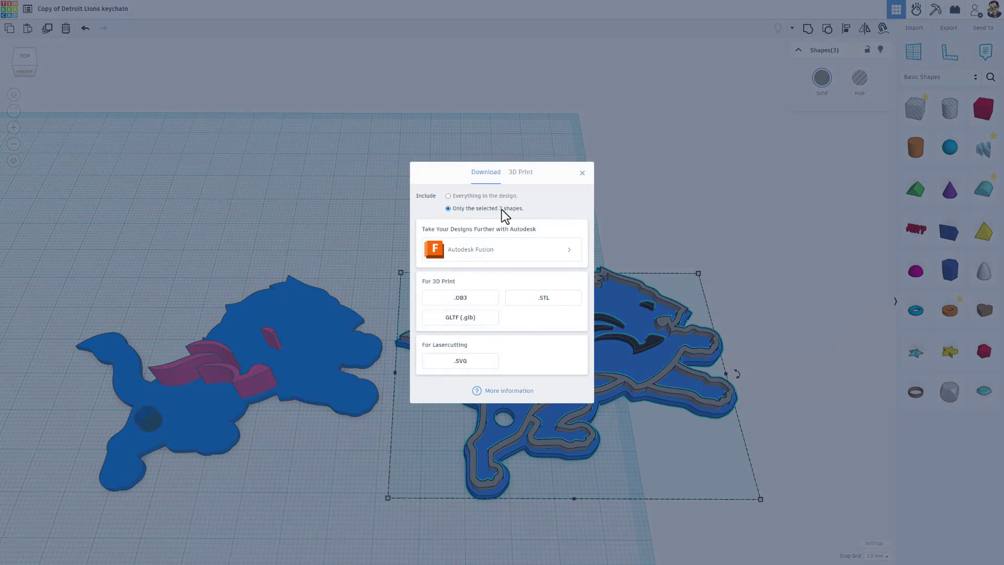
{"action": "left_click", "coordinate": [529, 299]}
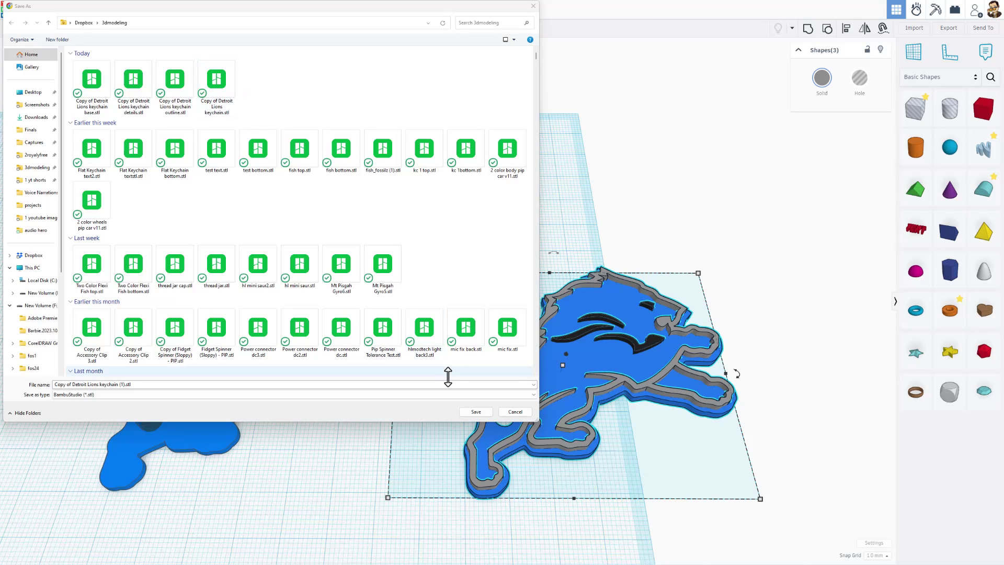
{"action": "left_click", "coordinate": [515, 412]}
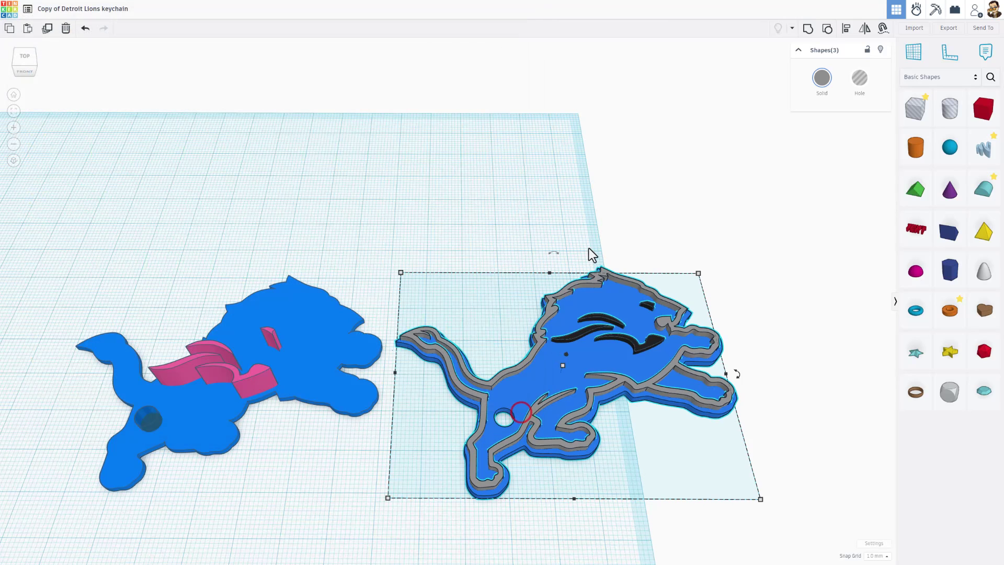
{"action": "left_click", "coordinate": [589, 246]}
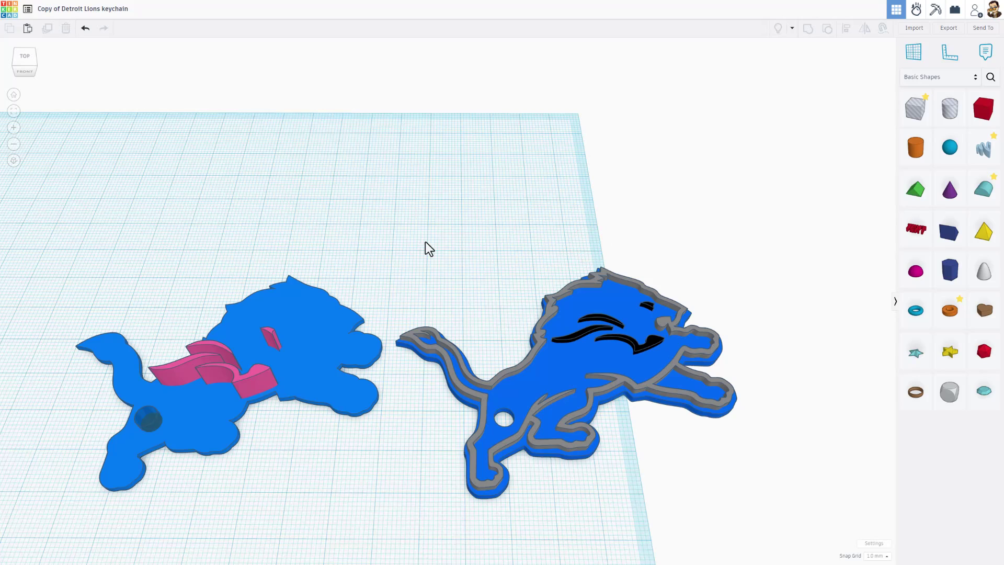
Switch to Bambu Studio and import Copy of Detroit Lions keychain.stl from the 3dmodeling folder onto plate 1.
{"action": "key", "text": "alt+Tab"}
{"action": "left_click_drag", "start_coordinate": [259, 236], "coordinate": [293, 232]}
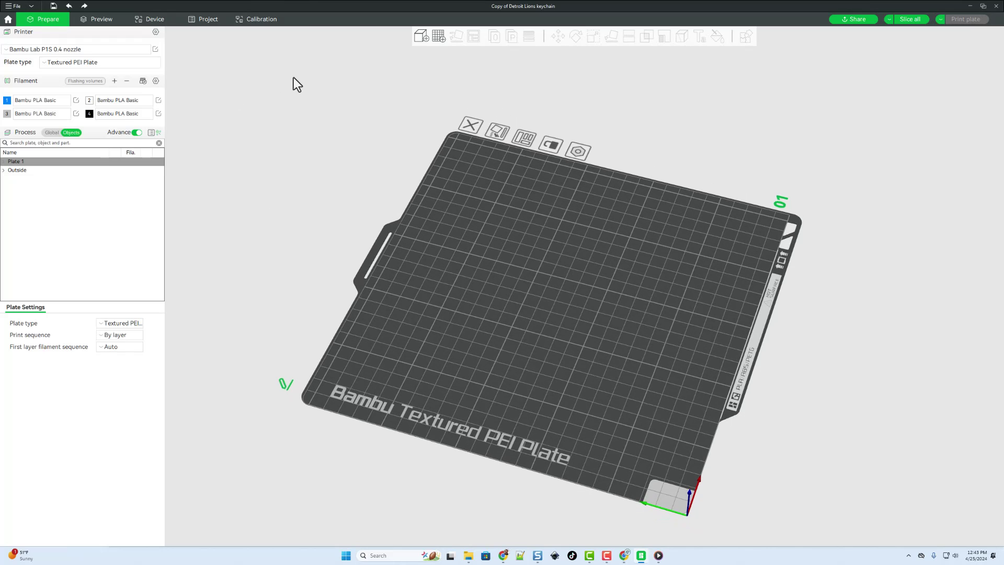
{"action": "left_click", "coordinate": [421, 36]}
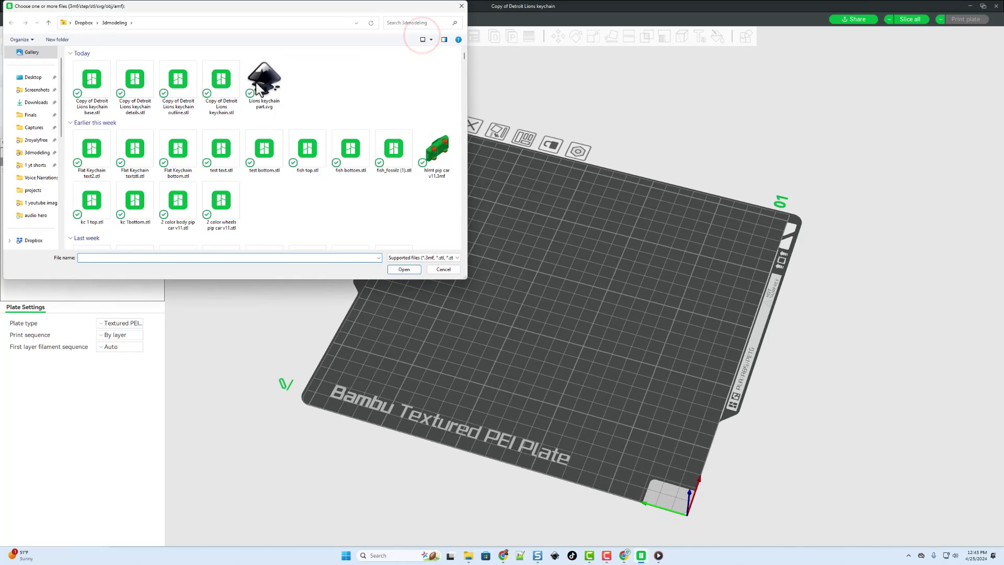
{"action": "double_click", "coordinate": [219, 83]}
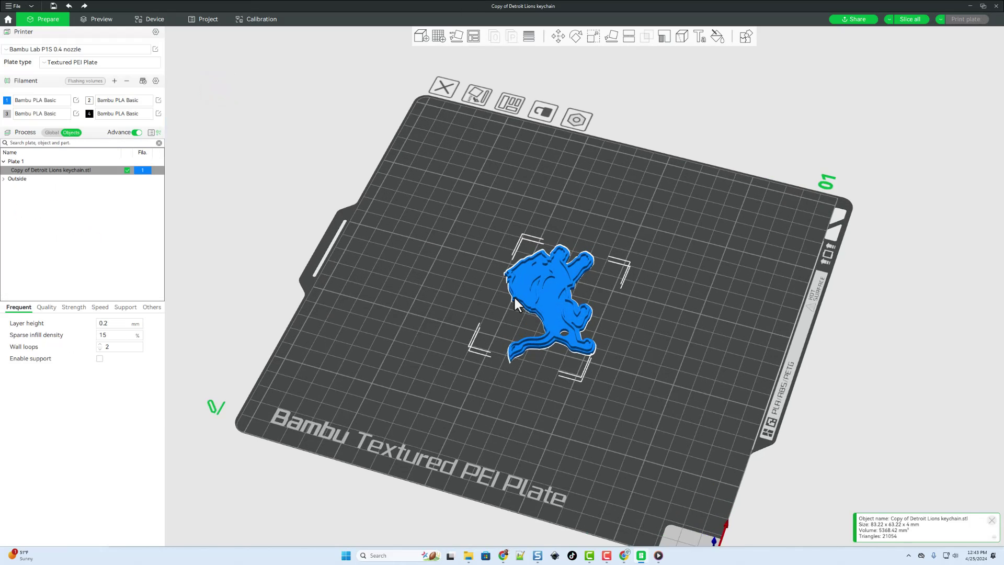
Color-paint the lion's raised outline with black filament 4, using the Fill tool with edge detection.
{"action": "scroll", "coordinate": [569, 304], "scroll_direction": "up", "scroll_amount": 2}
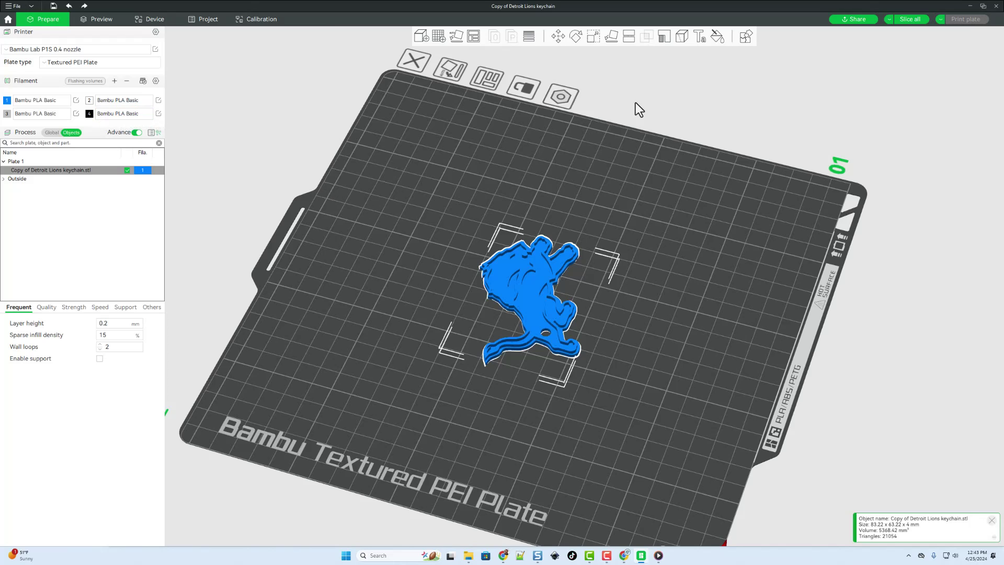
{"action": "left_click", "coordinate": [718, 38]}
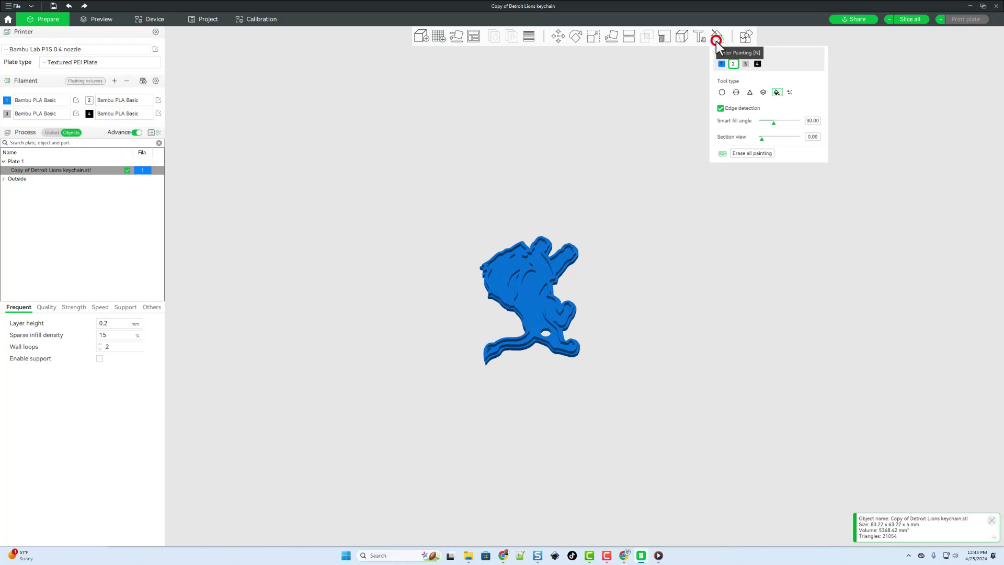
{"action": "scroll", "coordinate": [505, 299], "scroll_direction": "up", "scroll_amount": 5}
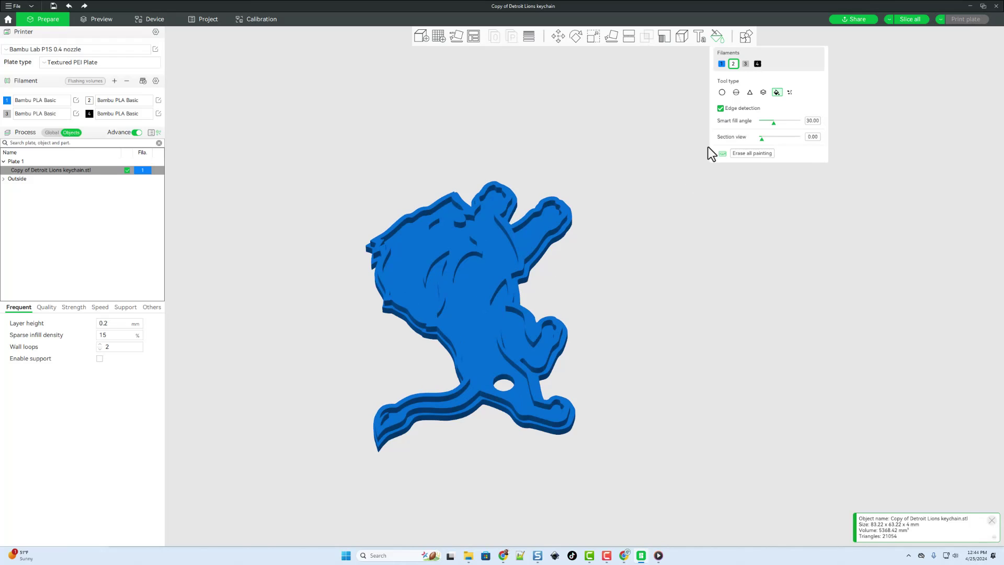
{"action": "left_click", "coordinate": [758, 64]}
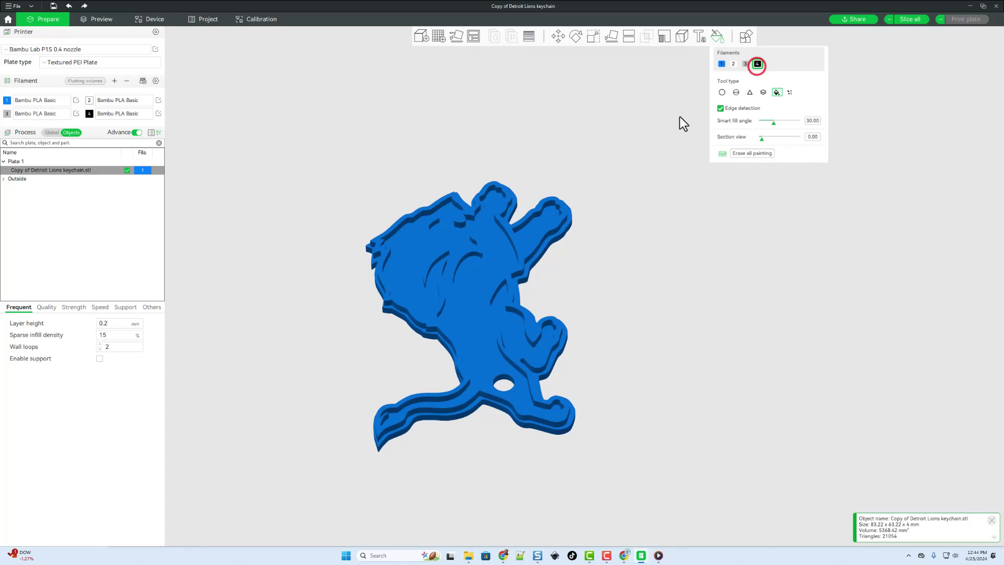
{"action": "left_click", "coordinate": [519, 252]}
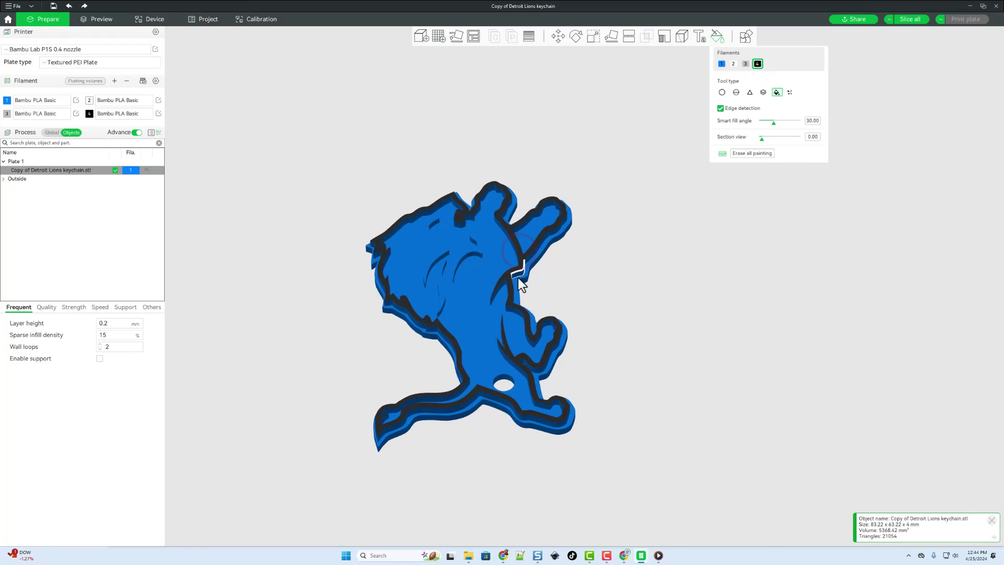
{"action": "scroll", "coordinate": [519, 278], "scroll_direction": "up", "scroll_amount": 3}
{"action": "scroll", "coordinate": [556, 440], "scroll_direction": "up", "scroll_amount": 2}
{"action": "left_click_drag", "start_coordinate": [560, 374], "coordinate": [503, 314]}
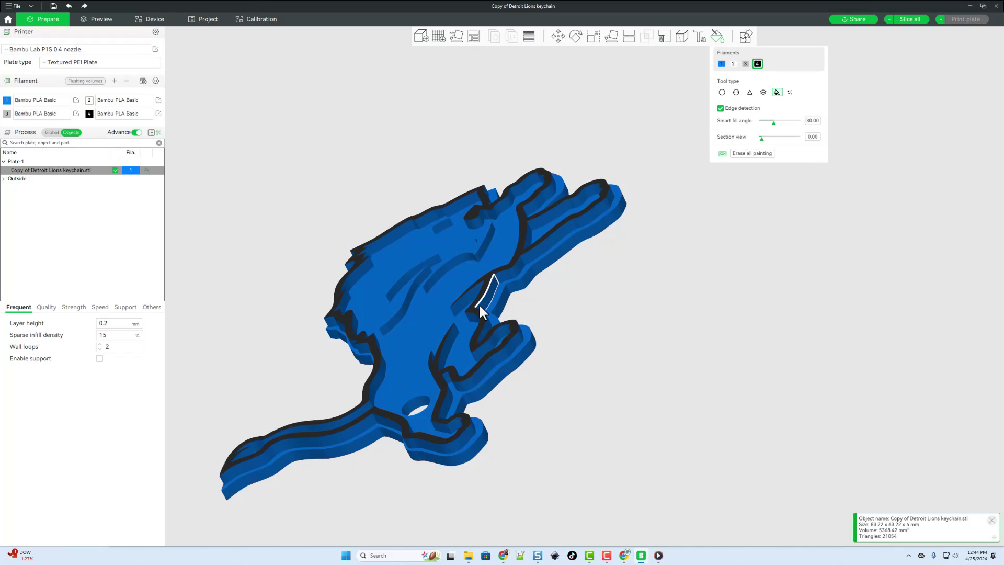
{"action": "left_click_drag", "start_coordinate": [621, 297], "coordinate": [642, 300]}
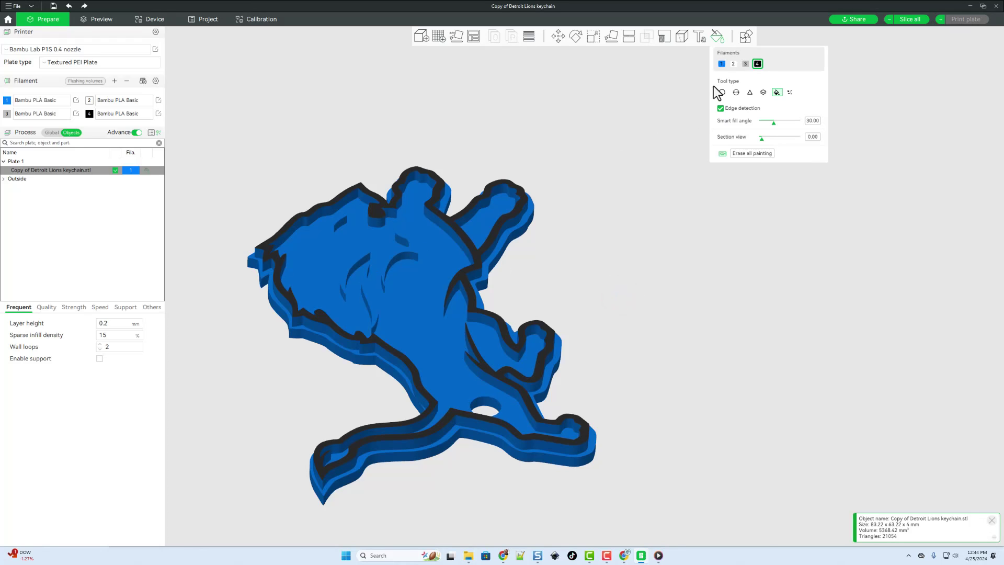
Fill the top faces of the three curved face and mane details with grey filament 3, undoing any misplaced fill.
{"action": "left_click", "coordinate": [744, 65]}
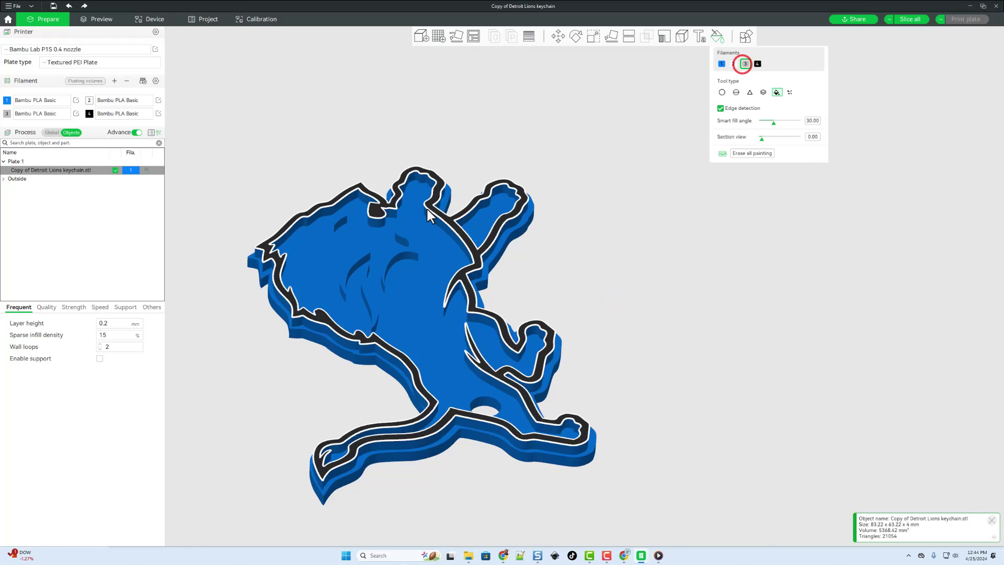
{"action": "left_click", "coordinate": [406, 238]}
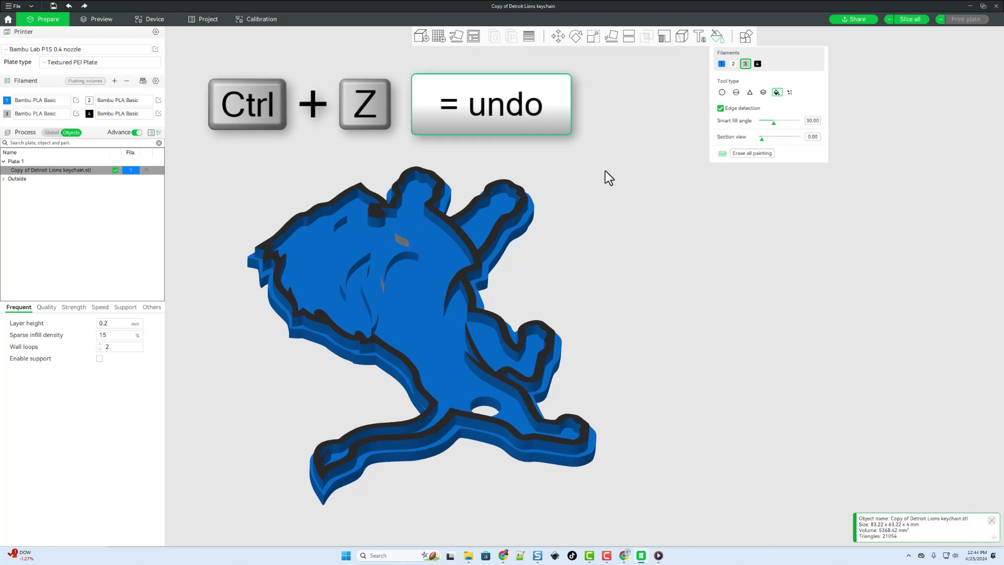
{"action": "key", "text": "ctrl+z"}
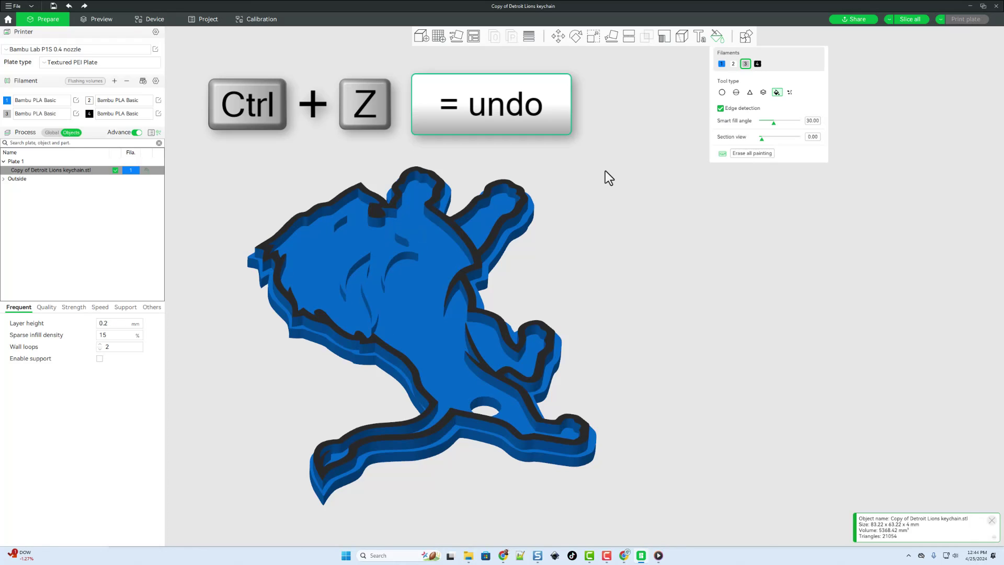
{"action": "left_click", "coordinate": [409, 236]}
{"action": "left_click", "coordinate": [349, 267]}
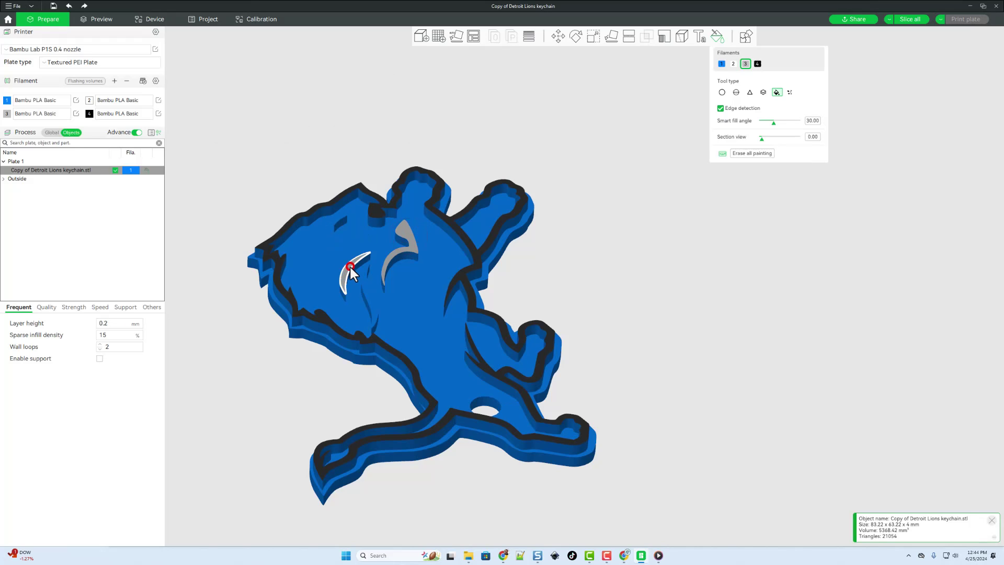
{"action": "left_click", "coordinate": [368, 297]}
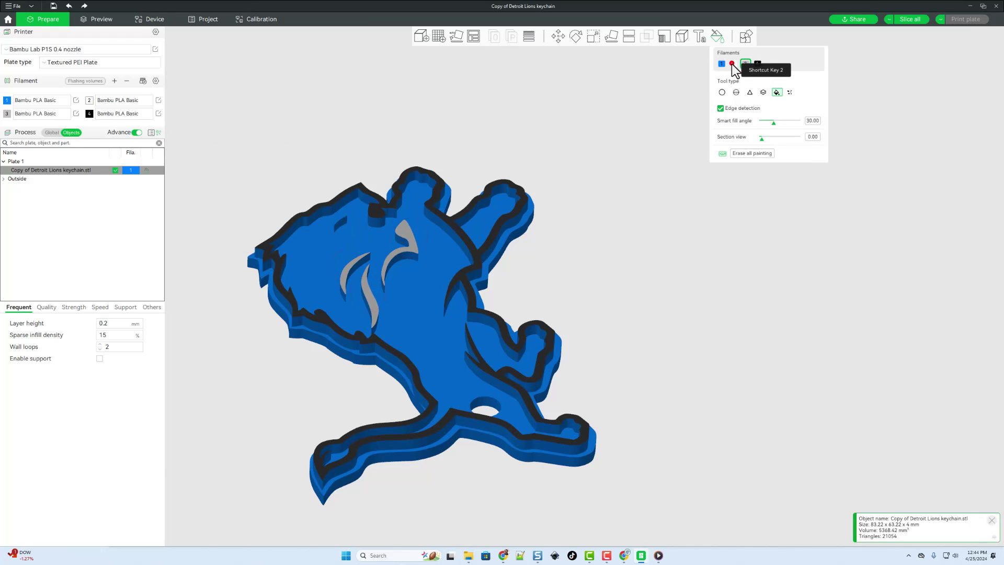
Fill the top face of the lion's eye with white filament 2.
{"action": "left_click", "coordinate": [734, 64]}
{"action": "left_click", "coordinate": [339, 217]}
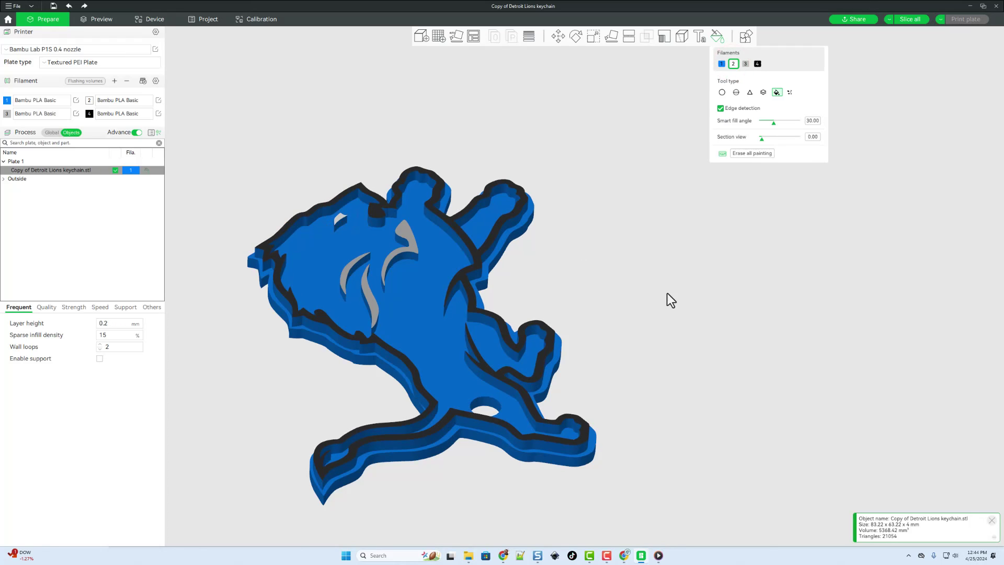
{"action": "mouse_move", "coordinate": [707, 344]}
{"action": "left_mouse_down"}
{"action": "mouse_move", "coordinate": [698, 345]}
{"action": "mouse_move", "coordinate": [752, 335]}
{"action": "mouse_move", "coordinate": [738, 348]}
{"action": "mouse_move", "coordinate": [763, 332]}
{"action": "mouse_move", "coordinate": [751, 428]}
{"action": "mouse_move", "coordinate": [781, 406]}
{"action": "left_mouse_up"}
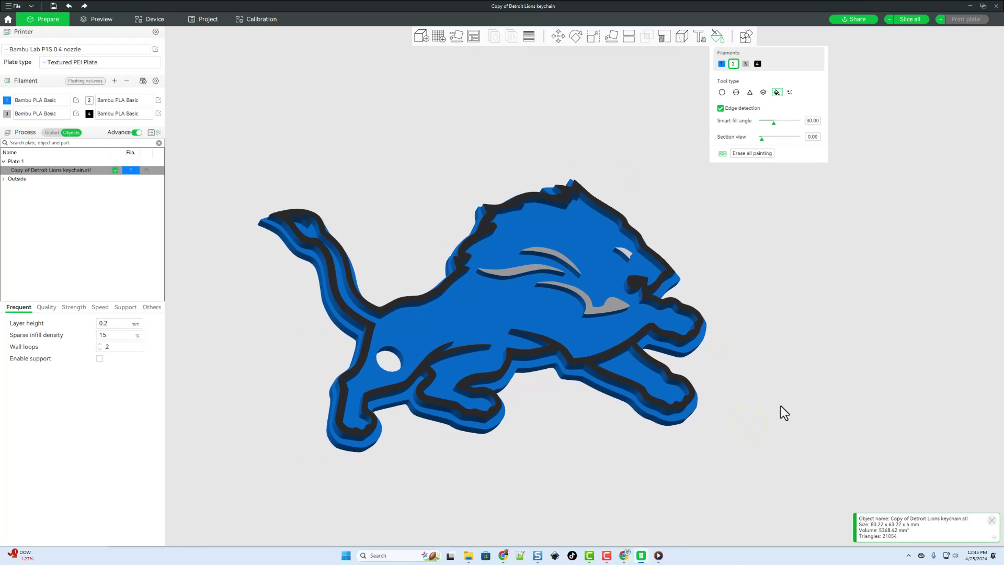
Slice the plate and send the print job to printer 3DP-01P-140 using the existing AMS filament mapping.
{"action": "left_click", "coordinate": [908, 20]}
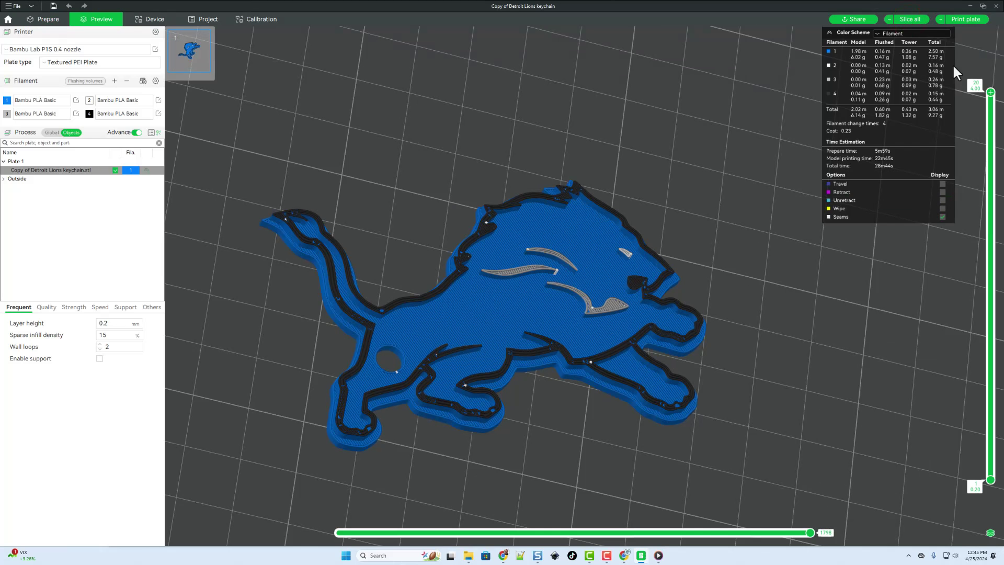
{"action": "left_click", "coordinate": [968, 18]}
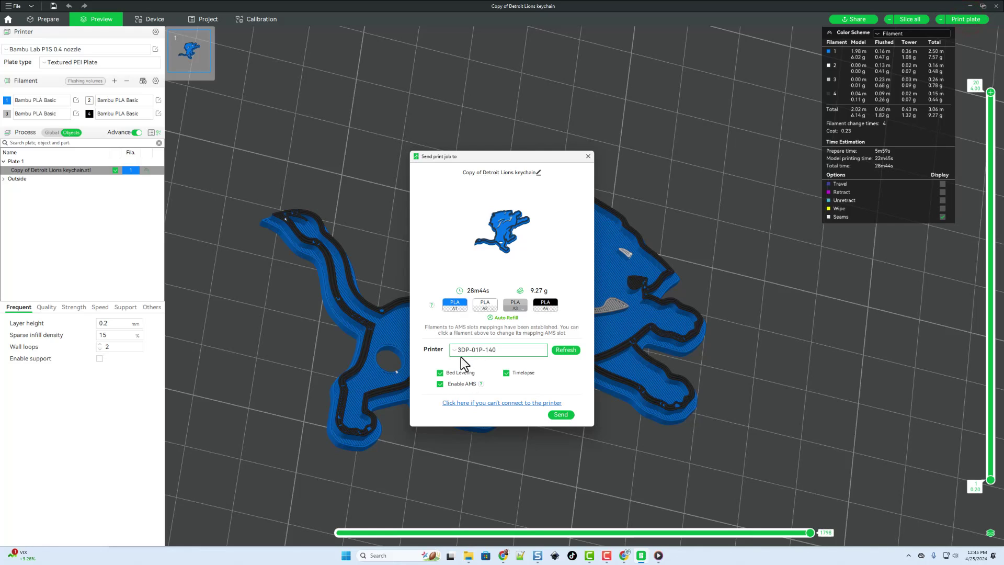
{"action": "left_click", "coordinate": [561, 415]}
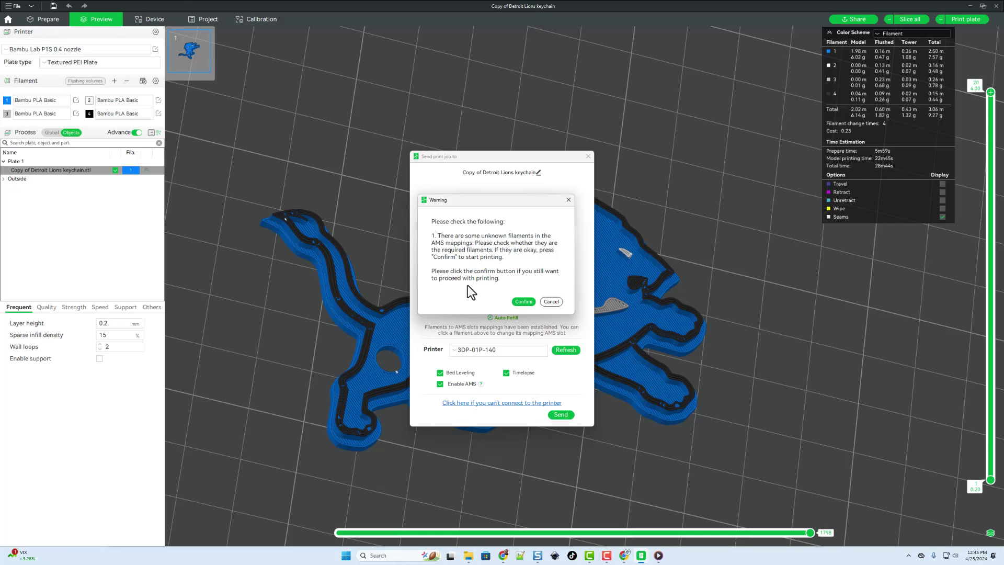
{"action": "left_click", "coordinate": [521, 302]}
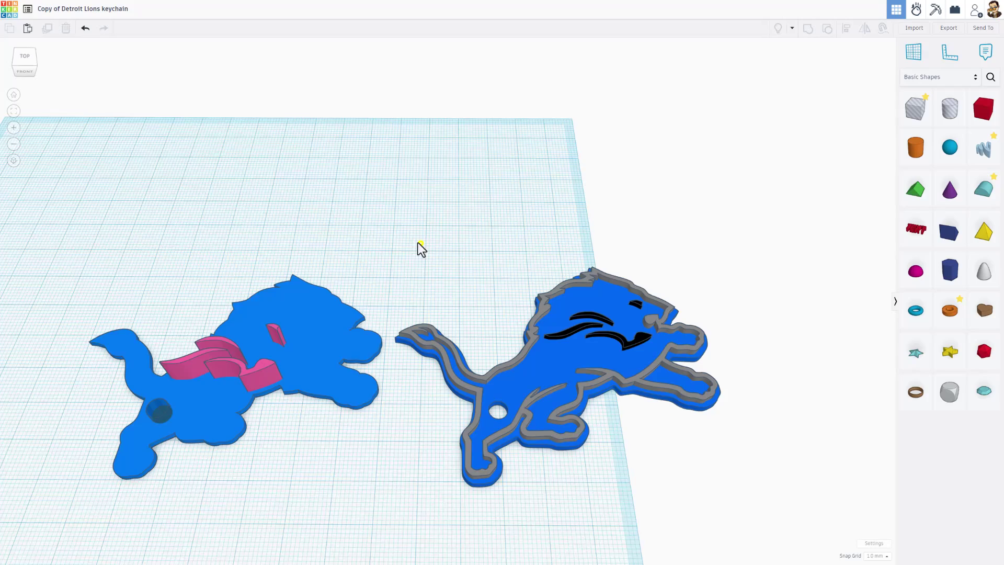
Switch to Tinkercad, start an STL export of only the right-hand lion's blue base, and cancel the save.
{"action": "right_click_drag", "start_coordinate": [408, 229], "coordinate": [429, 232]}
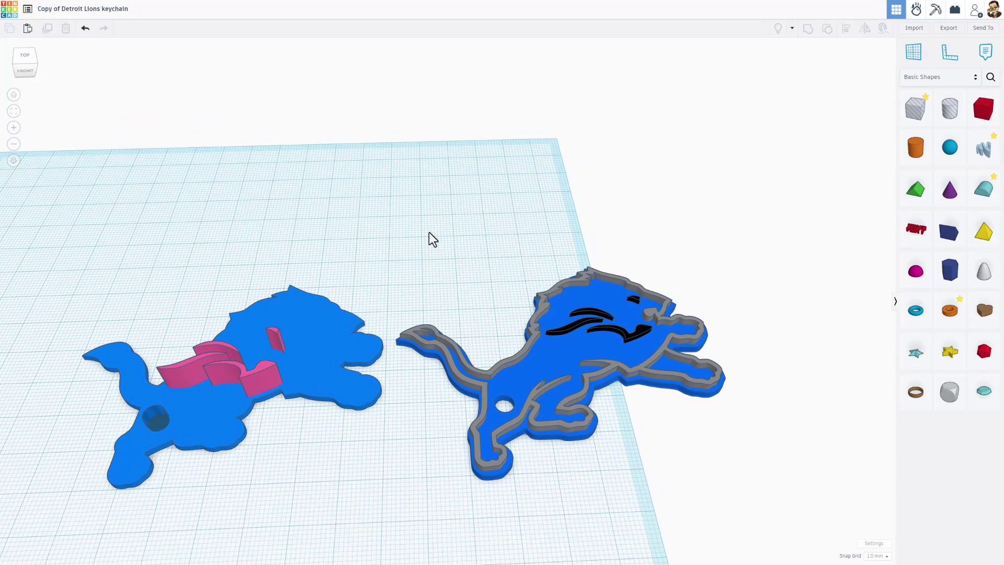
{"action": "left_click", "coordinate": [530, 361]}
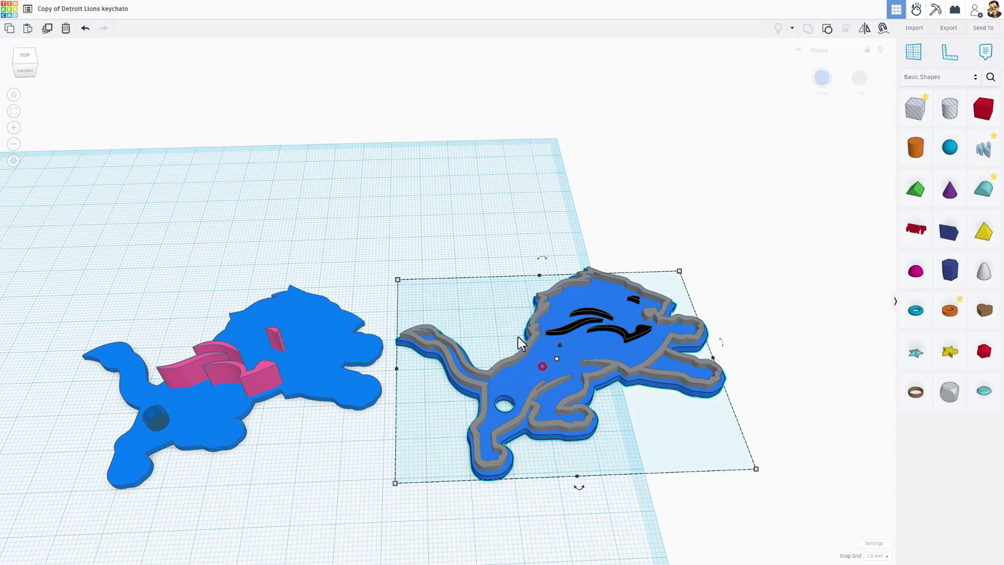
{"action": "left_click", "coordinate": [566, 356]}
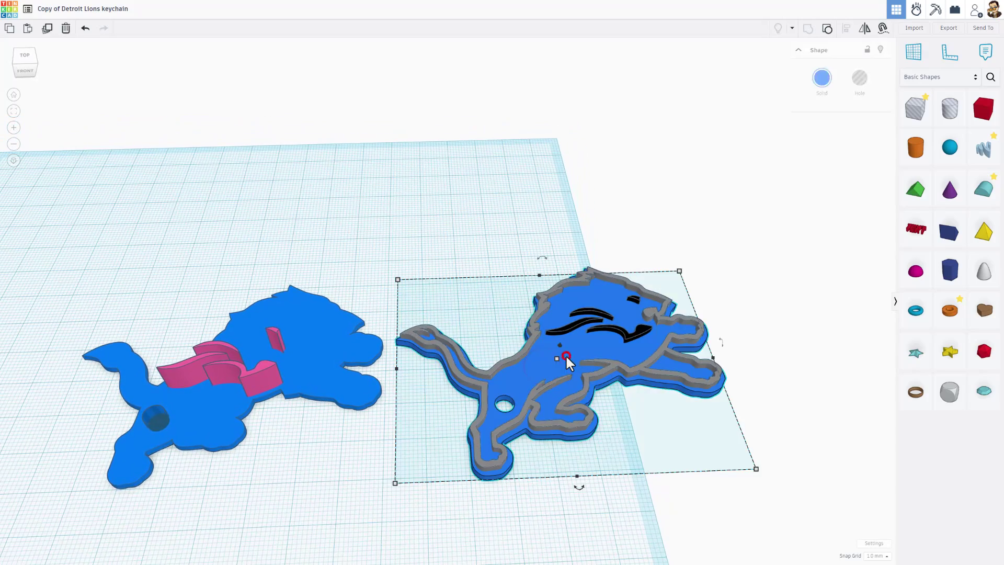
{"action": "left_click", "coordinate": [945, 29]}
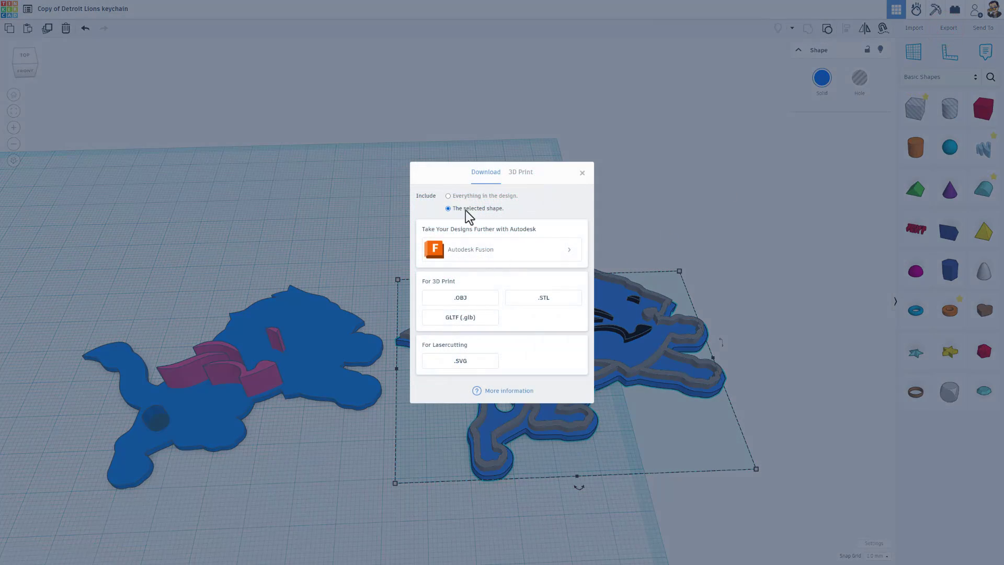
{"action": "left_click", "coordinate": [553, 300]}
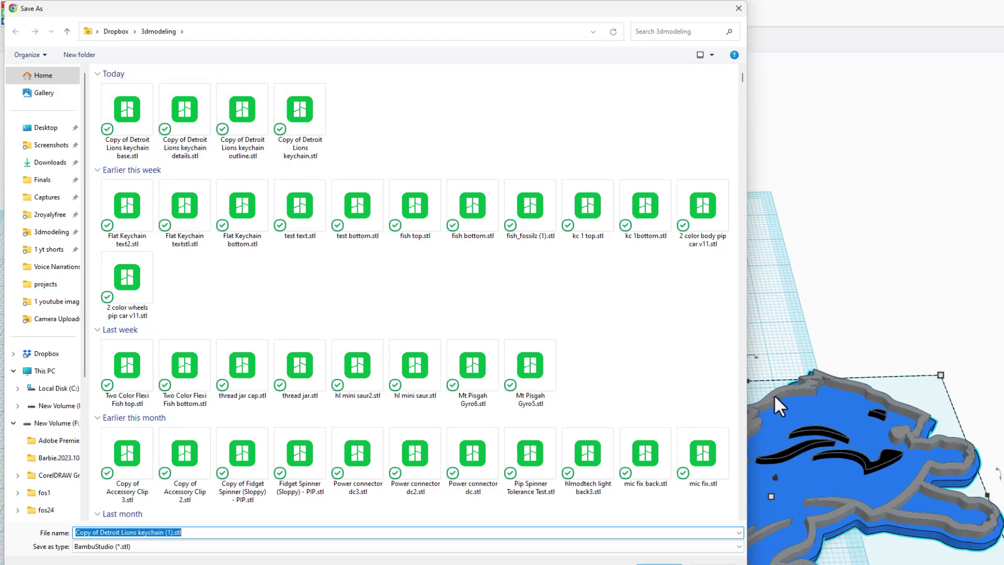
{"action": "left_click", "coordinate": [737, 8]}
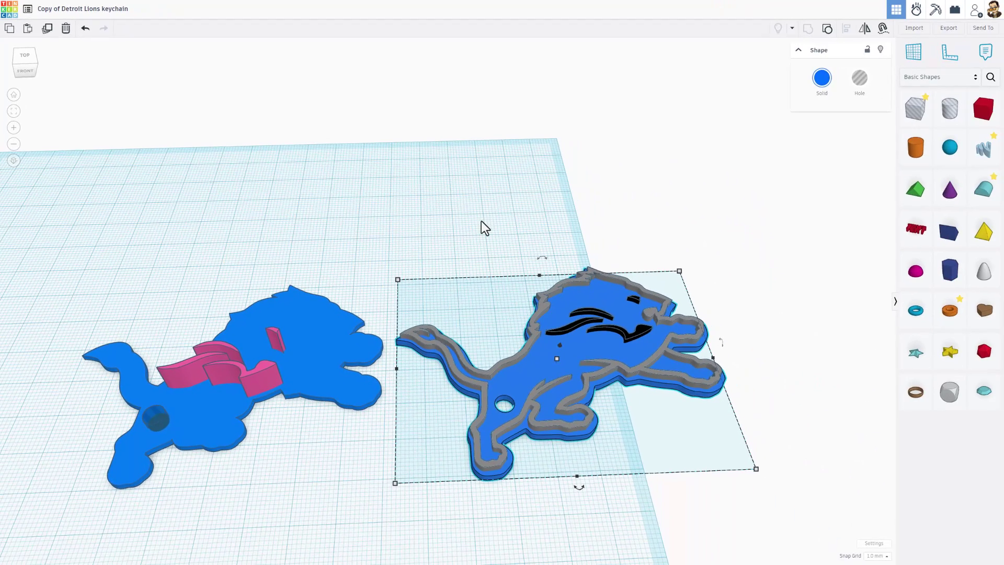
{"action": "left_click", "coordinate": [617, 285]}
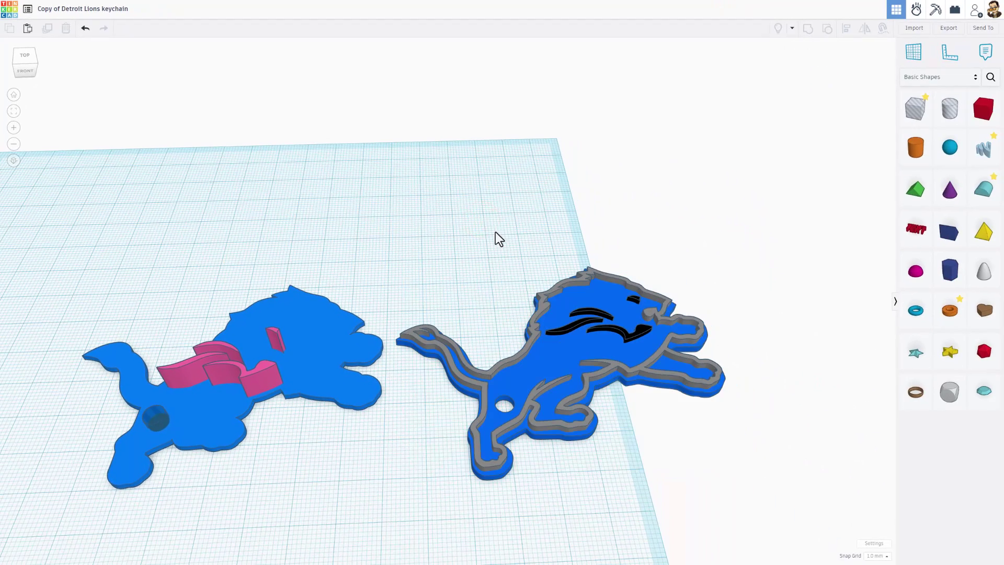
{"action": "mouse_move", "coordinate": [495, 231]}
{"action": "right_mouse_down"}
{"action": "mouse_move", "coordinate": [484, 228]}
{"action": "mouse_move", "coordinate": [499, 245]}
{"action": "mouse_move", "coordinate": [503, 233]}
{"action": "right_mouse_up"}
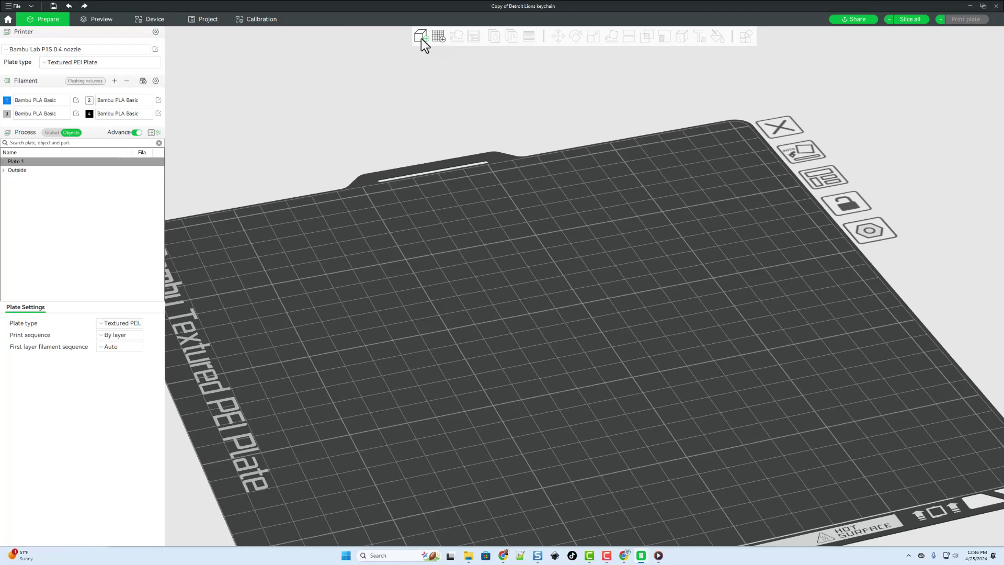
Switch to Bambu Studio and import the keychain base, details and outline STL files as a single object with multiple parts.
{"action": "left_click", "coordinate": [422, 37]}
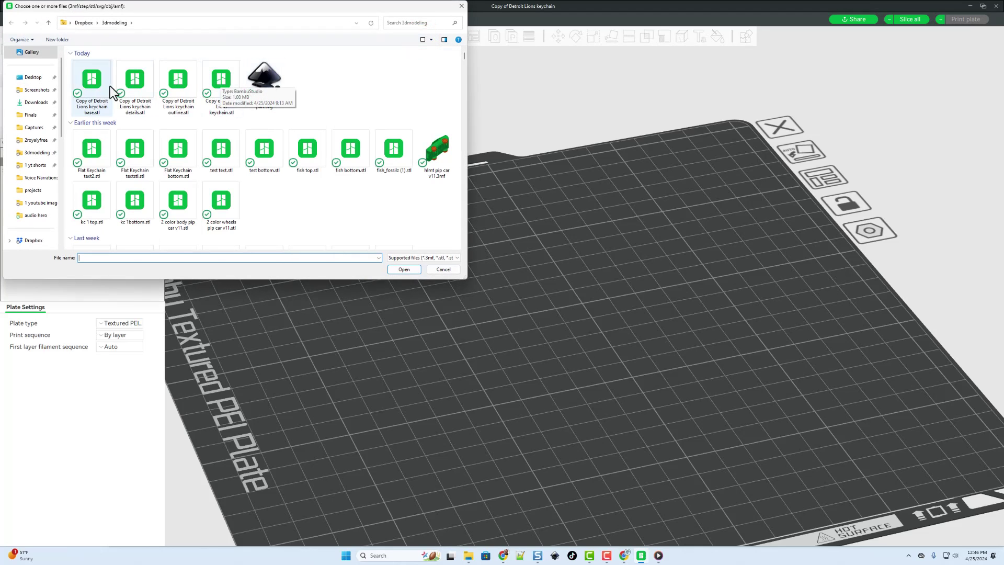
{"action": "left_click_drag", "start_coordinate": [68, 72], "coordinate": [165, 94]}
{"action": "left_click", "coordinate": [404, 269]}
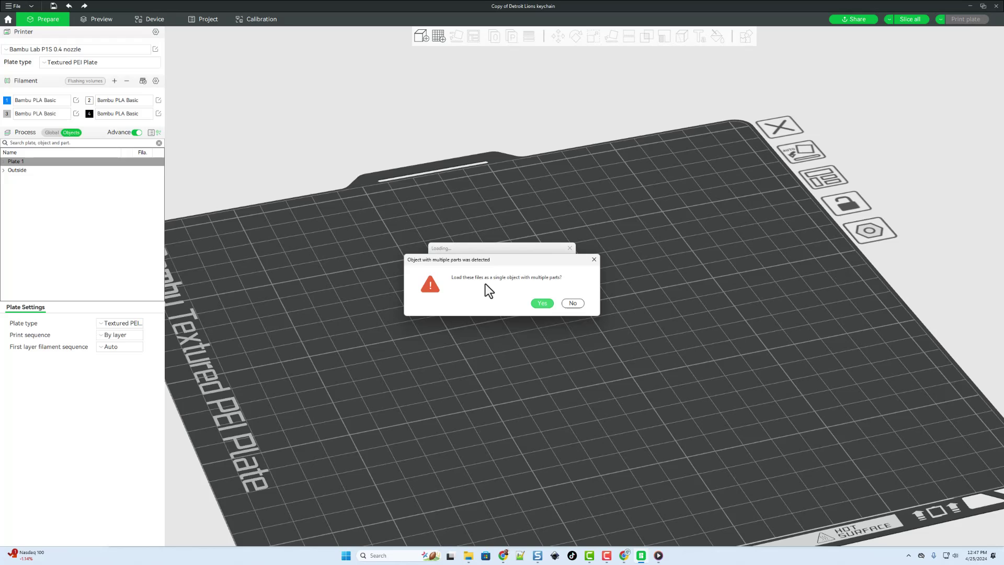
{"action": "left_click", "coordinate": [542, 304]}
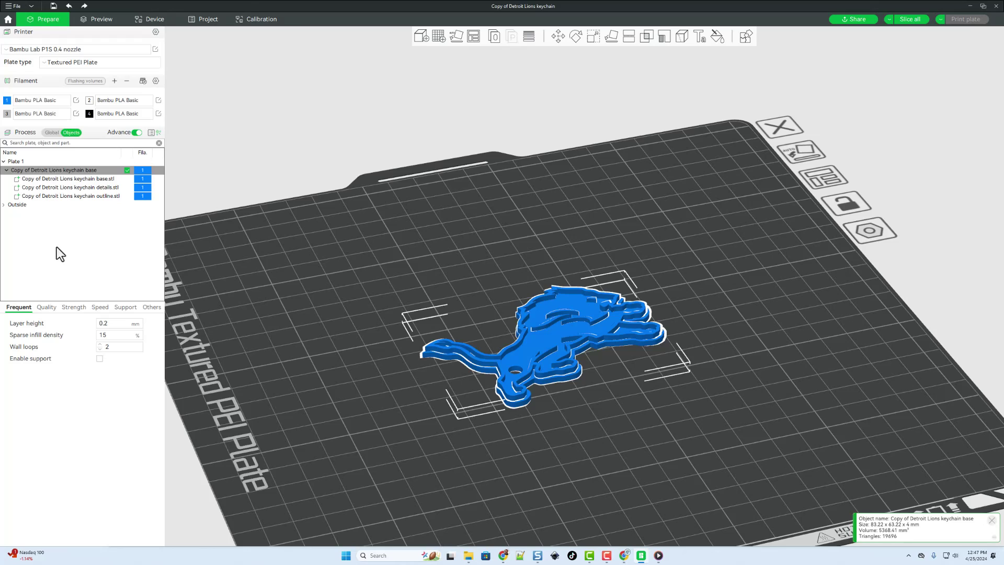
Assign grey filament 3 to the Copy of Detroit Lions keychain details.stl part in the object list.
{"action": "left_click", "coordinate": [52, 133]}
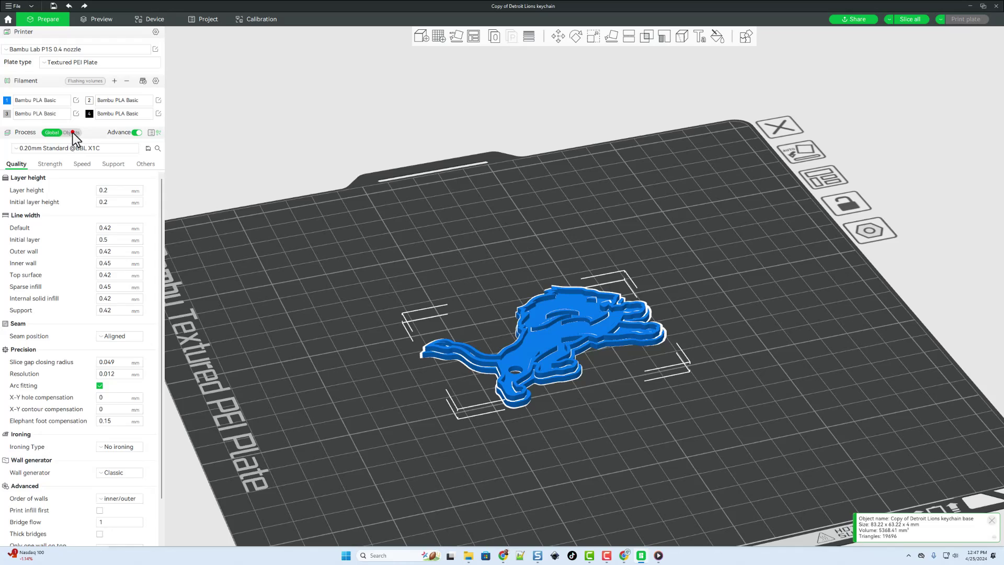
{"action": "left_click", "coordinate": [74, 132]}
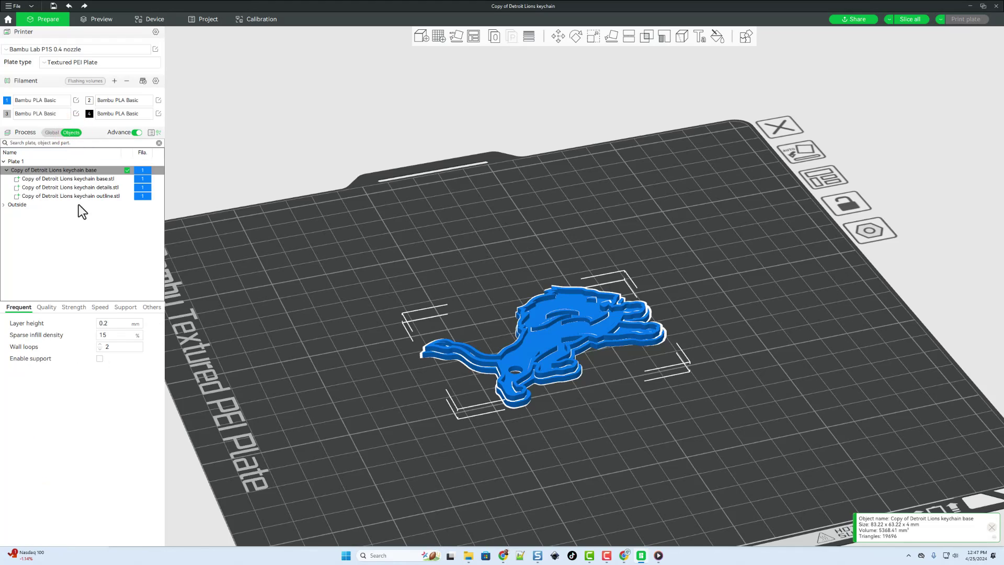
{"action": "left_click", "coordinate": [99, 178]}
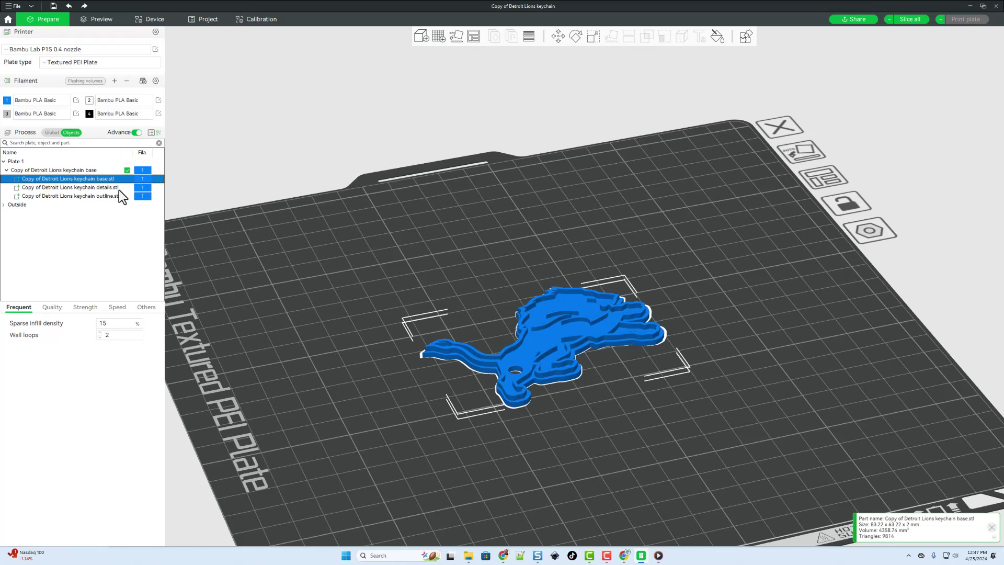
{"action": "left_click", "coordinate": [142, 188]}
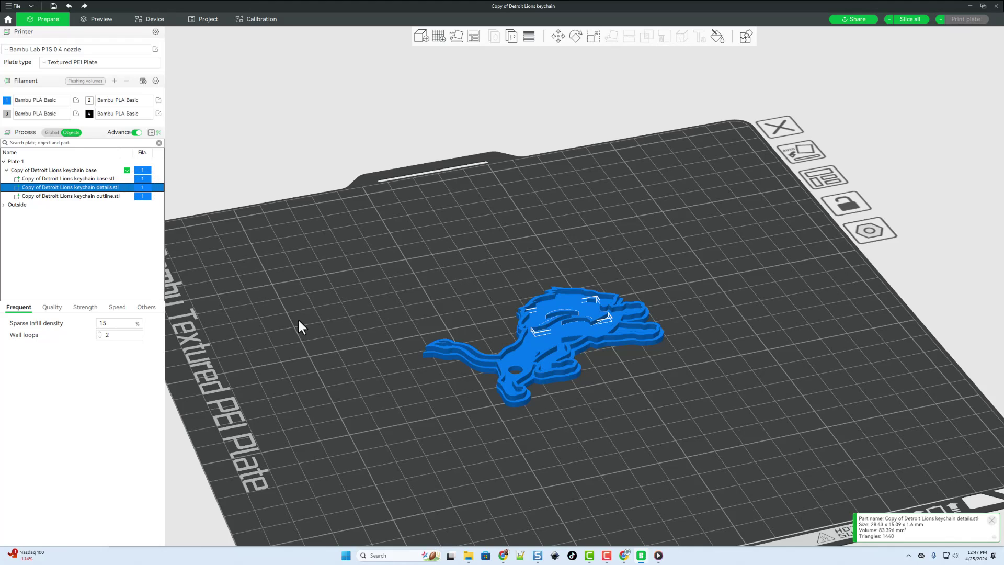
{"action": "left_click", "coordinate": [144, 189]}
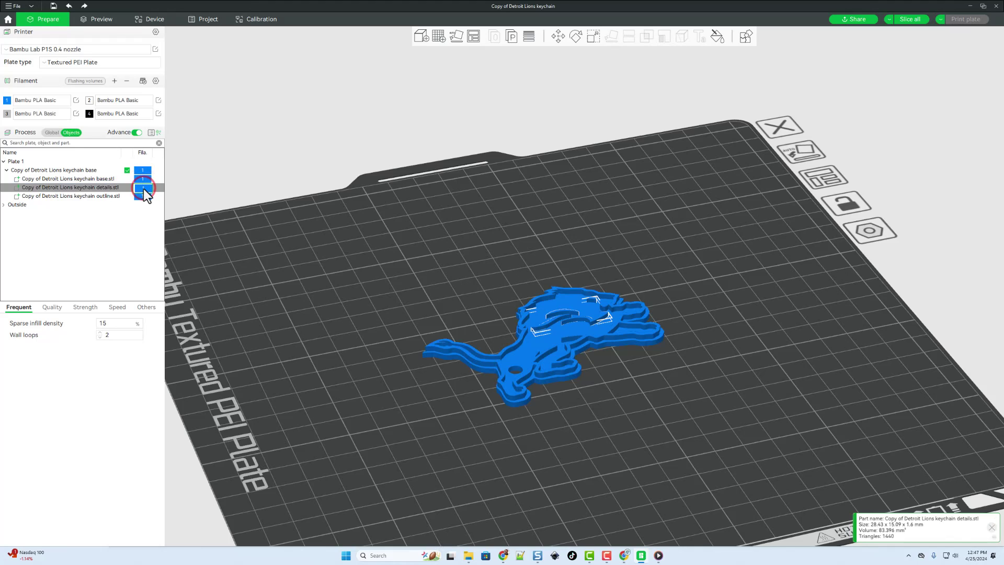
{"action": "left_click", "coordinate": [143, 226]}
{"action": "left_click", "coordinate": [137, 228]}
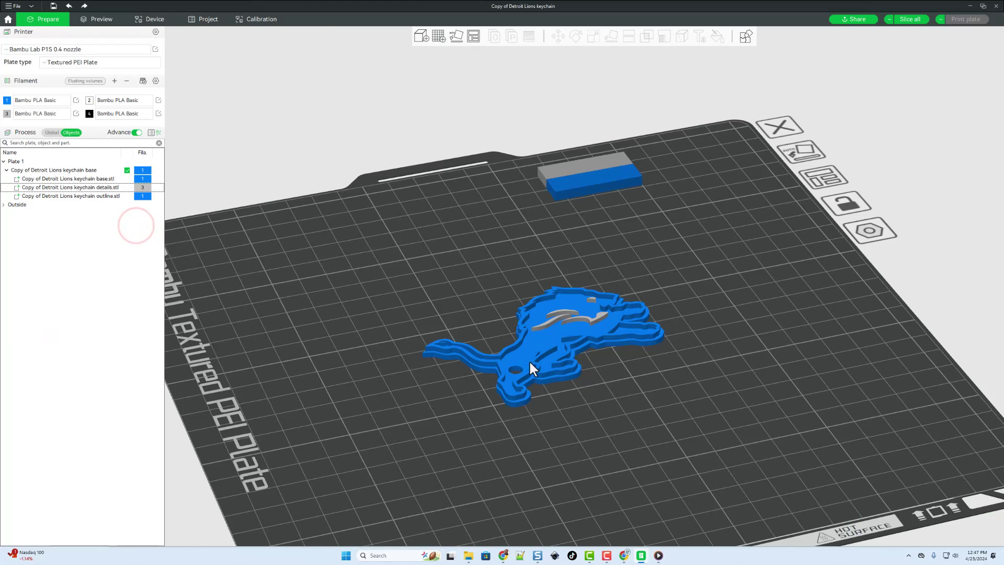
Assign black filament 4 to the Copy of Detroit Lions keychain outline.stl part in the object list.
{"action": "left_click", "coordinate": [541, 372]}
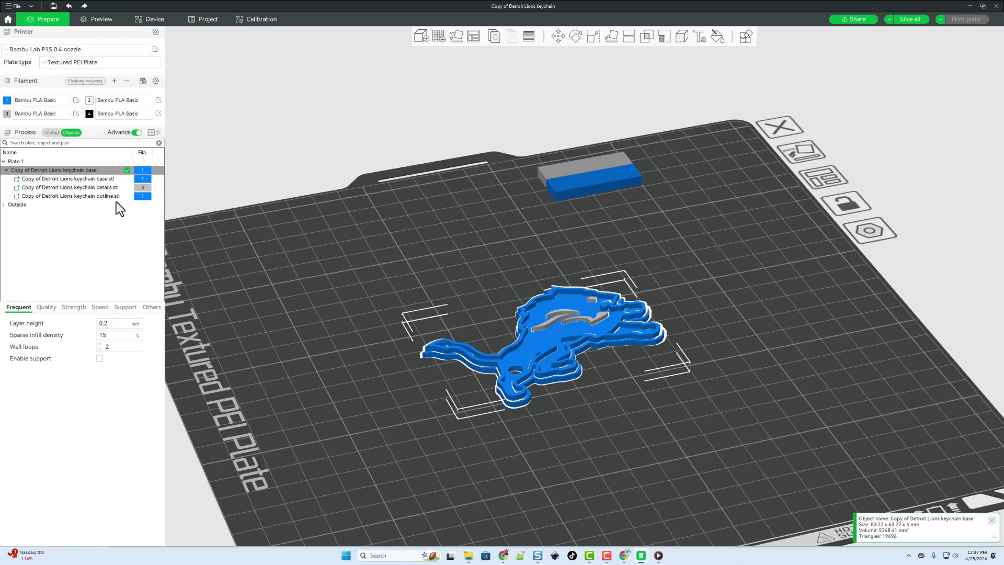
{"action": "left_click", "coordinate": [139, 197]}
{"action": "left_click", "coordinate": [139, 198]}
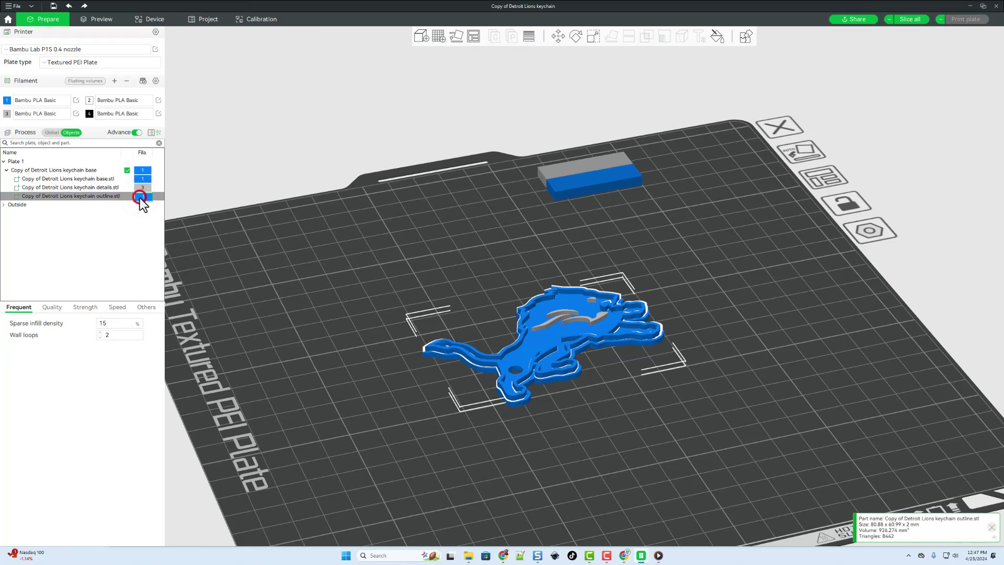
{"action": "left_click", "coordinate": [139, 197]}
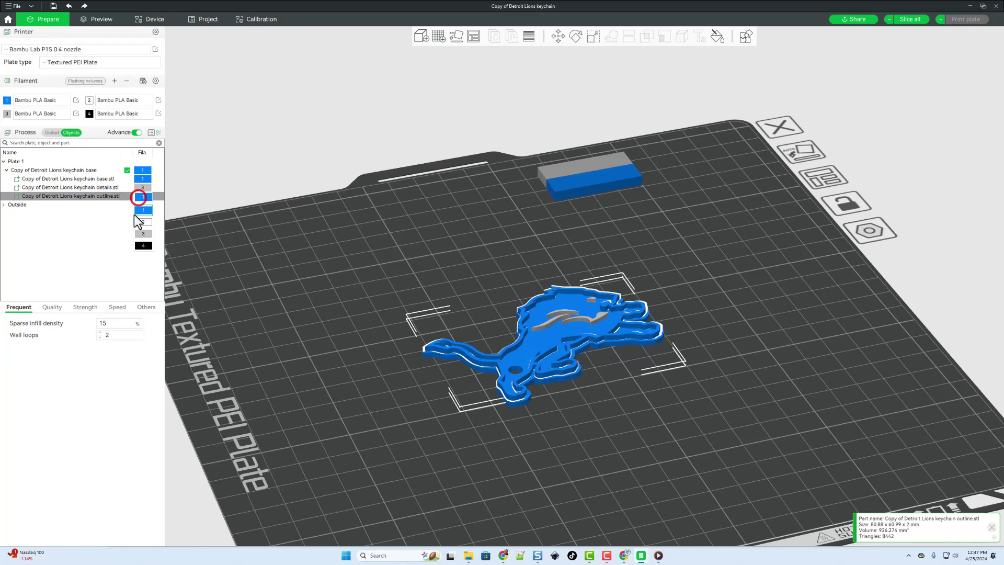
{"action": "left_click", "coordinate": [140, 248]}
{"action": "left_click", "coordinate": [128, 239]}
{"action": "scroll", "coordinate": [612, 300], "scroll_direction": "up", "scroll_amount": 3}
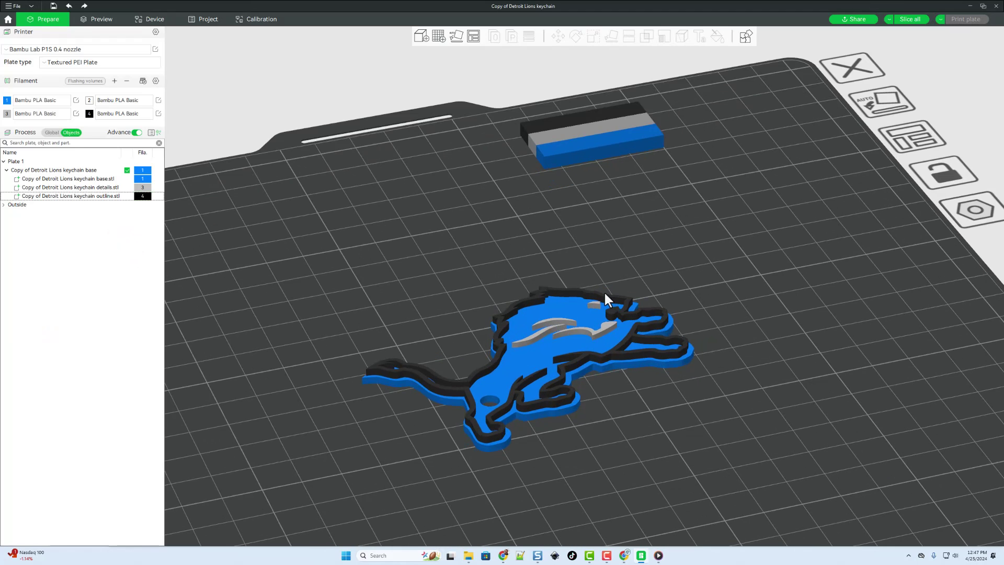
{"action": "left_click_drag", "start_coordinate": [604, 291], "coordinate": [595, 312]}
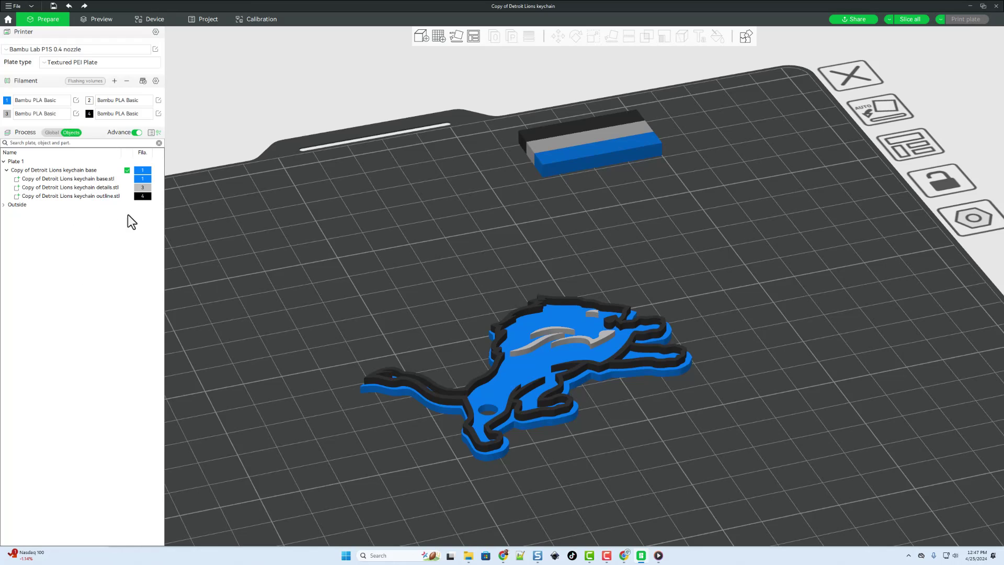
Start color painting on the keychain object and fill the lion's eye with white filament 2.
{"action": "left_click", "coordinate": [526, 293]}
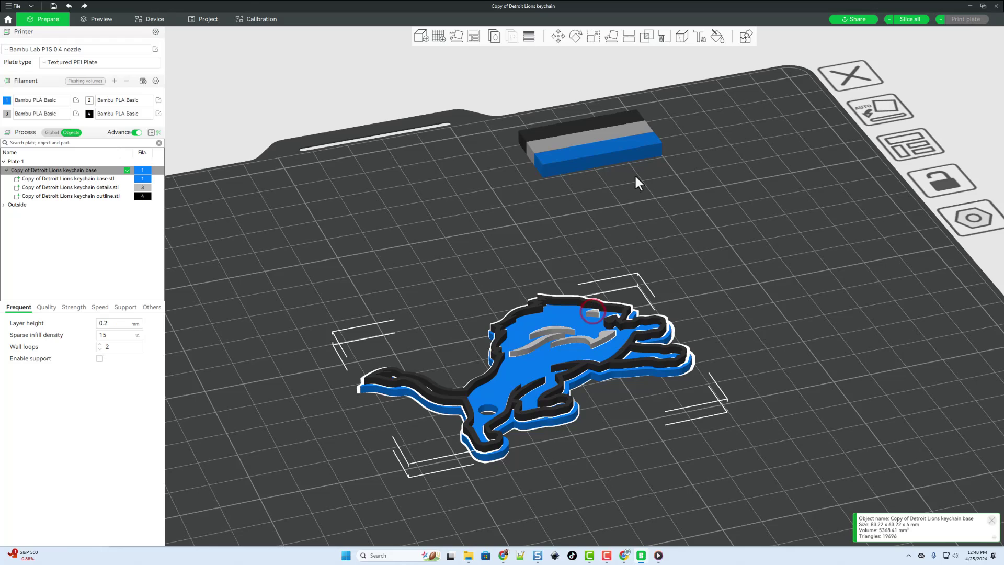
{"action": "left_click", "coordinate": [716, 37]}
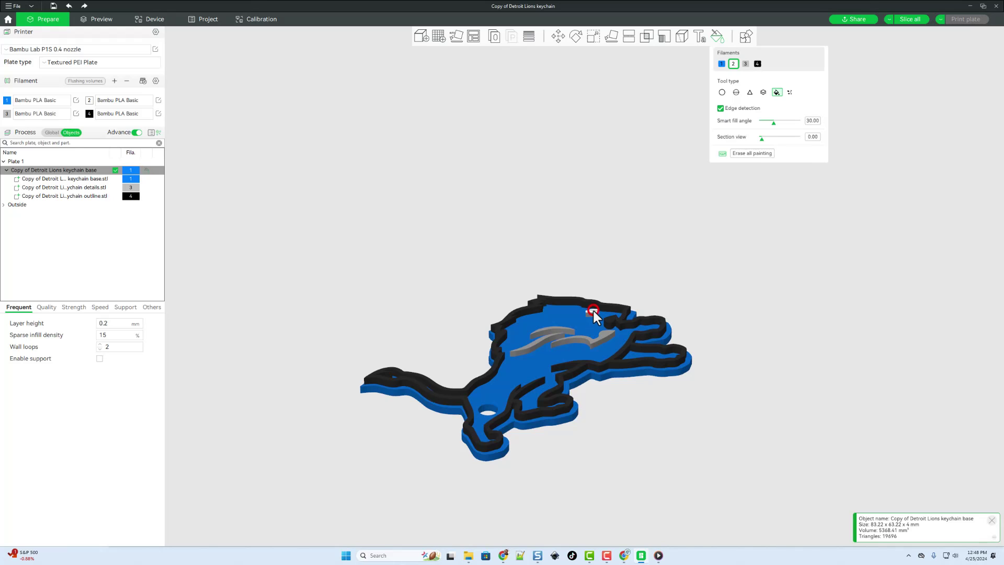
{"action": "scroll", "coordinate": [606, 312], "scroll_direction": "up", "scroll_amount": 5}
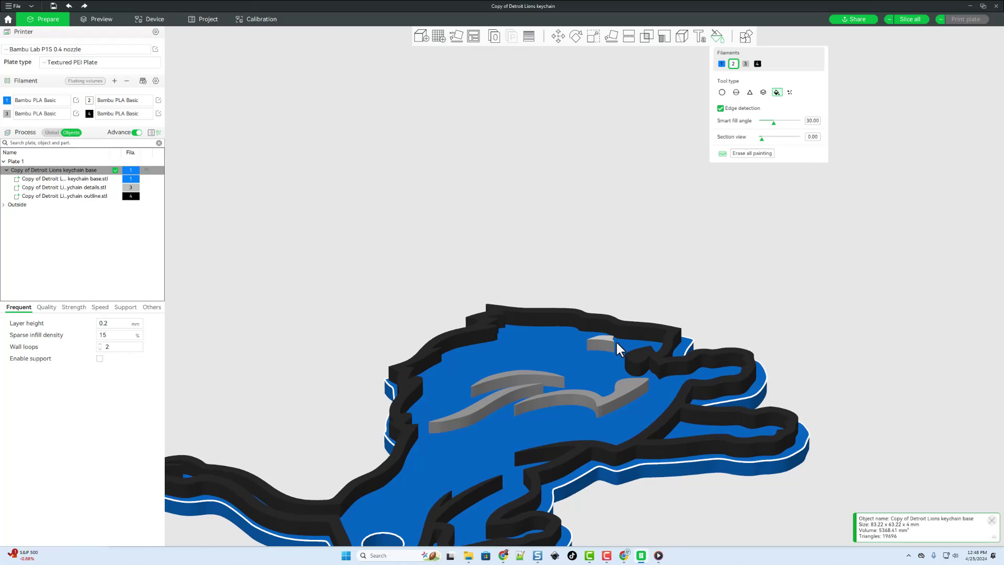
{"action": "left_click", "coordinate": [609, 347]}
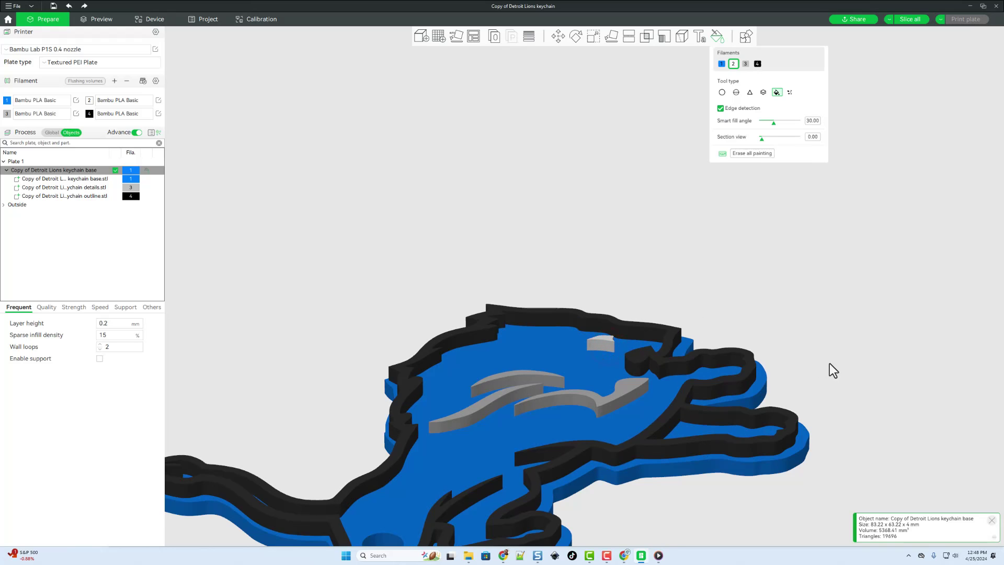
{"action": "mouse_move", "coordinate": [830, 363]}
{"action": "left_mouse_down"}
{"action": "mouse_move", "coordinate": [849, 388]}
{"action": "mouse_move", "coordinate": [818, 415]}
{"action": "left_mouse_up"}
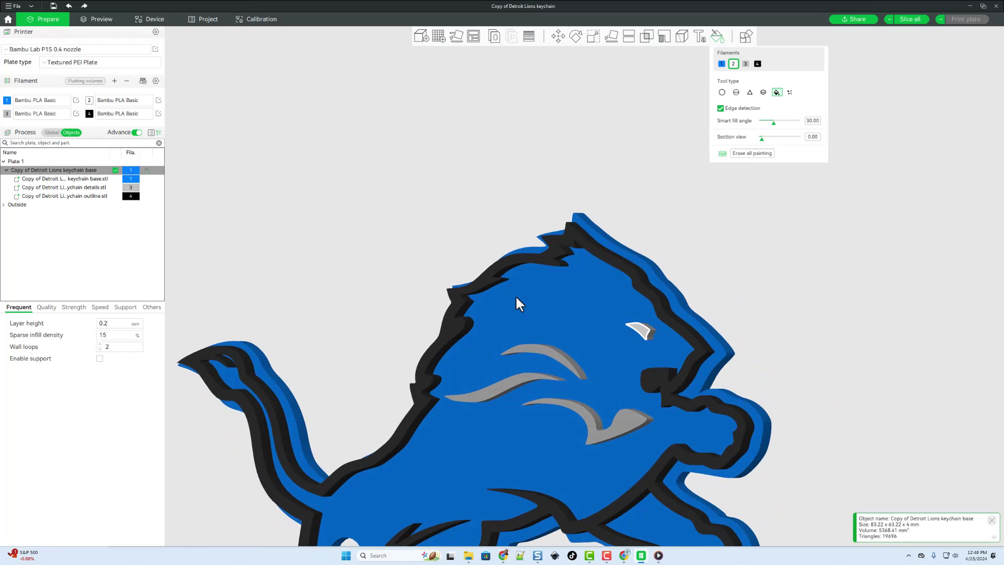
{"action": "scroll", "coordinate": [324, 237], "scroll_direction": "down", "scroll_amount": 5}
{"action": "left_click_drag", "start_coordinate": [324, 236], "coordinate": [309, 230]}
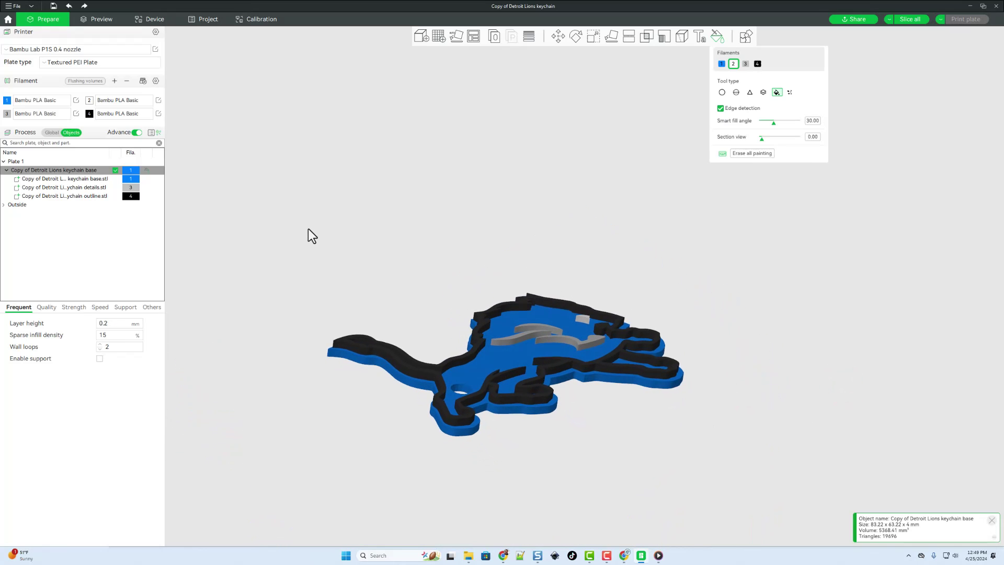
Change the Copy of Detroit Lions keychain outline.stl part to grey filament 3 in the object list.
{"action": "left_click", "coordinate": [136, 198]}
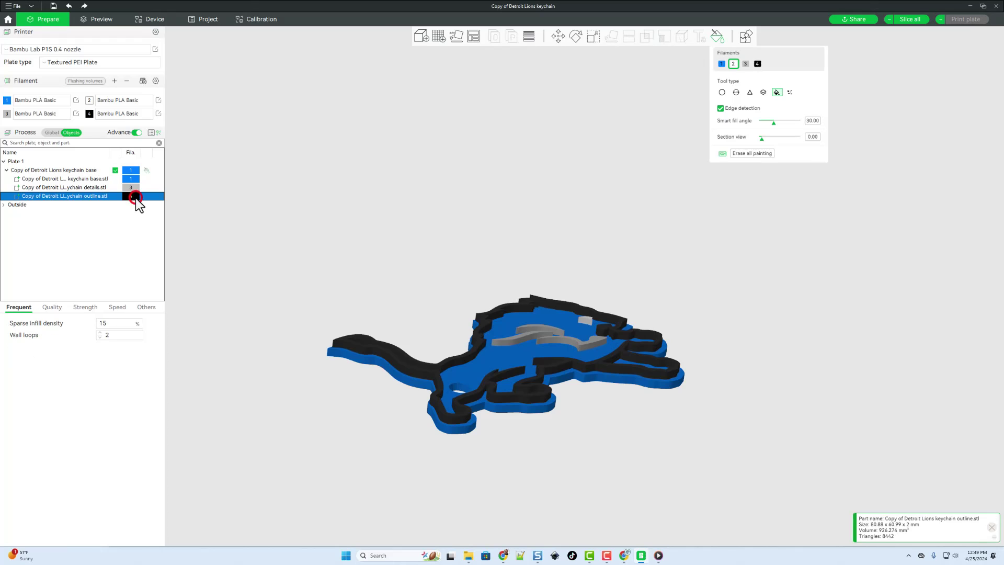
{"action": "left_click", "coordinate": [133, 198]}
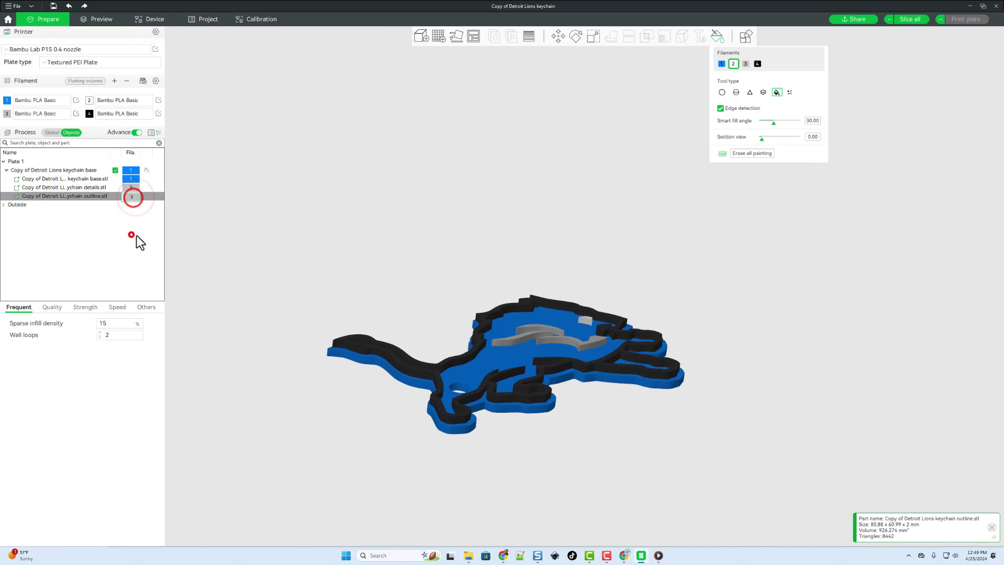
{"action": "left_click", "coordinate": [132, 233]}
{"action": "left_click_drag", "start_coordinate": [420, 285], "coordinate": [425, 308]}
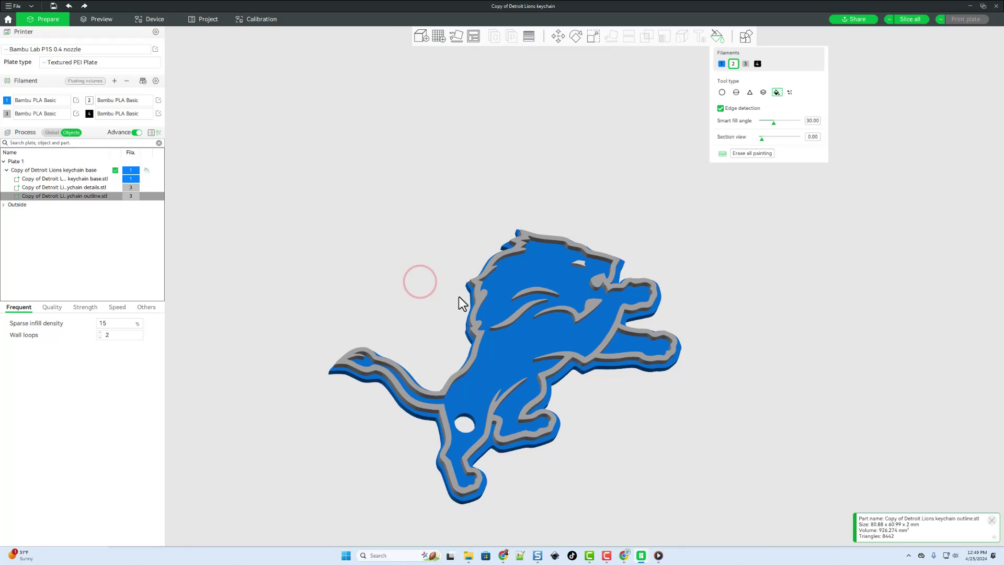
Fill the outline's top face with white filament 2, then repaint it with black filament 4.
{"action": "left_click", "coordinate": [476, 303]}
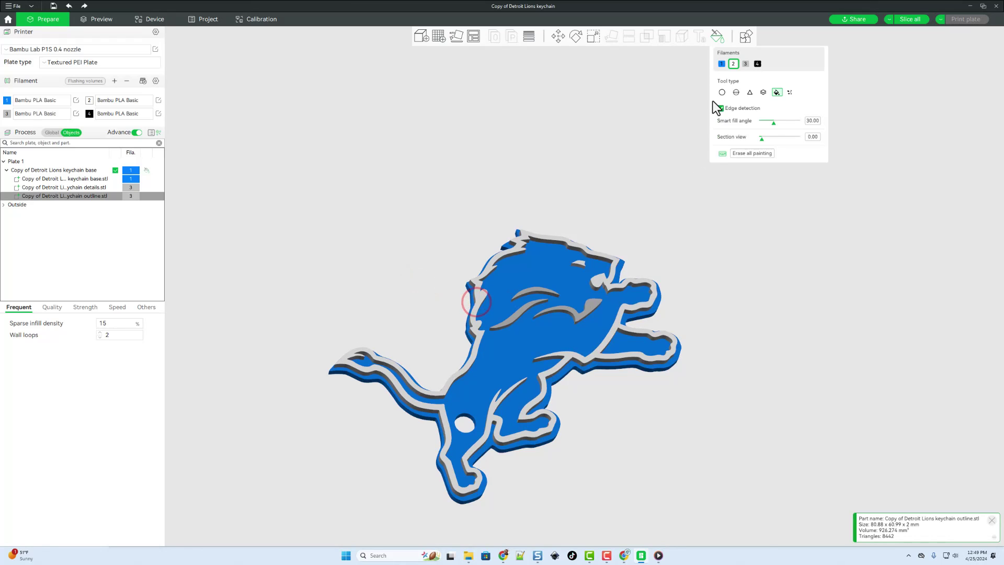
{"action": "left_click", "coordinate": [758, 63]}
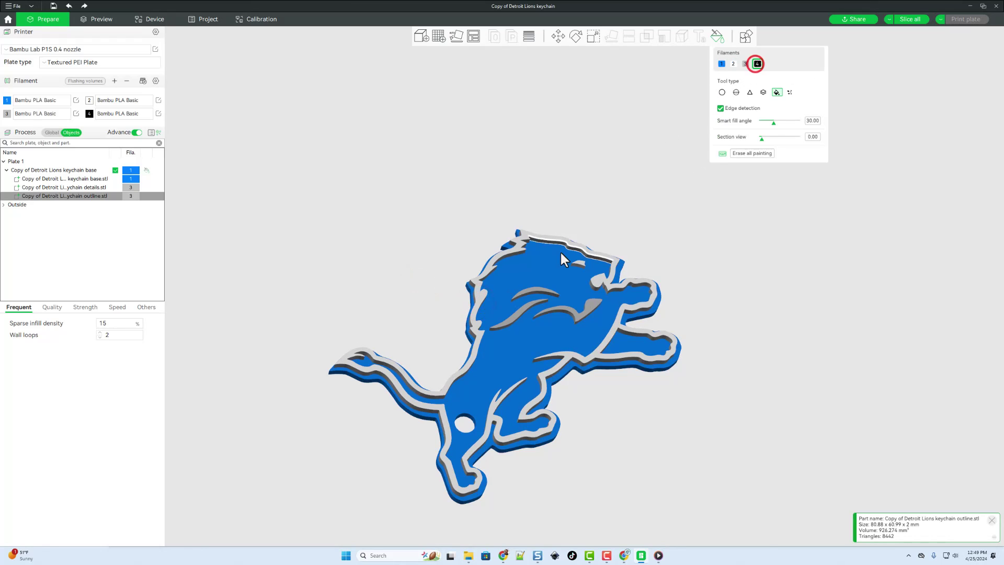
{"action": "left_click", "coordinate": [479, 300]}
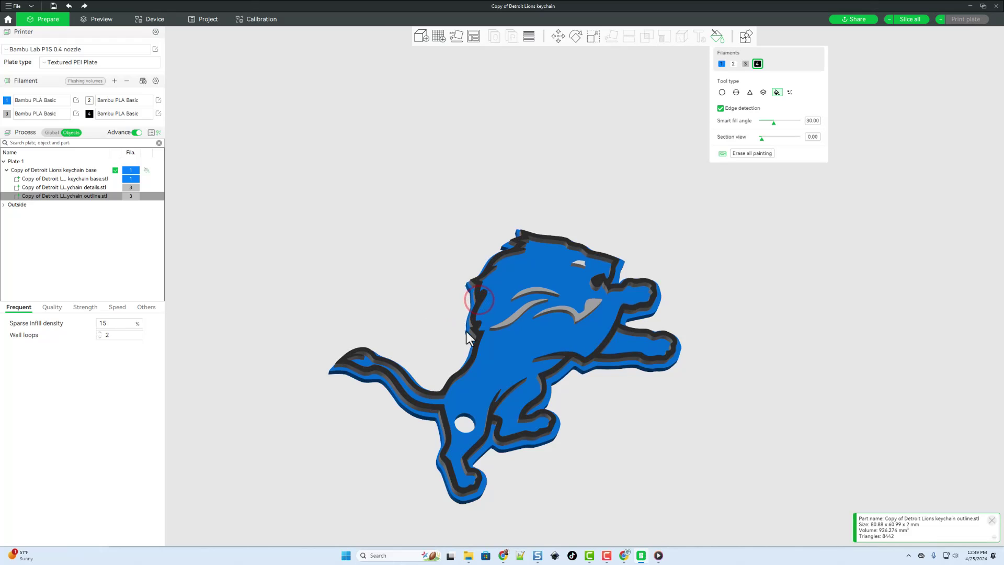
{"action": "left_click_drag", "start_coordinate": [702, 449], "coordinate": [439, 456]}
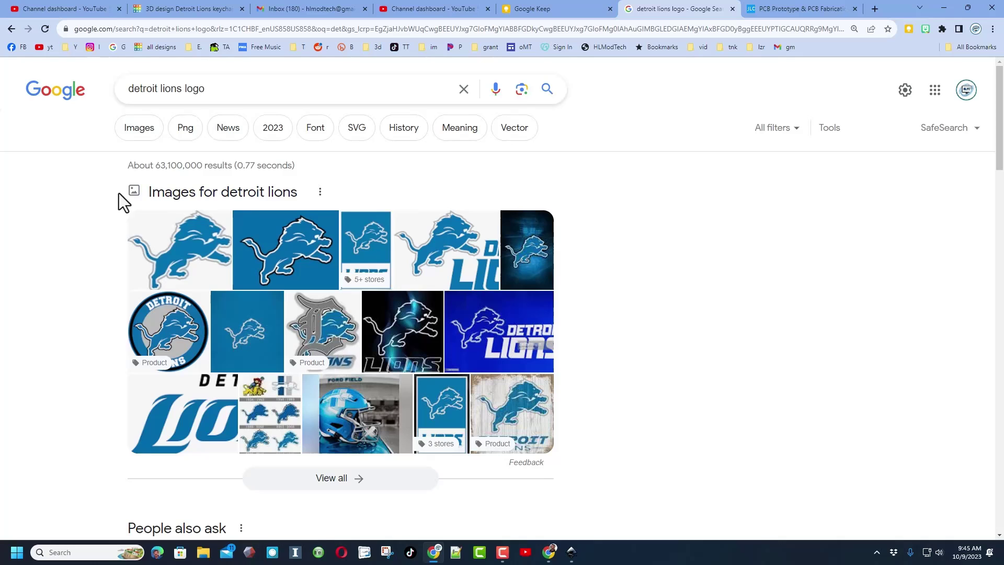
Switch to the browser's detroit lions logo search, show the image results and open the blue Freebie Supply lion logo preview.
{"action": "left_click", "coordinate": [138, 127]}
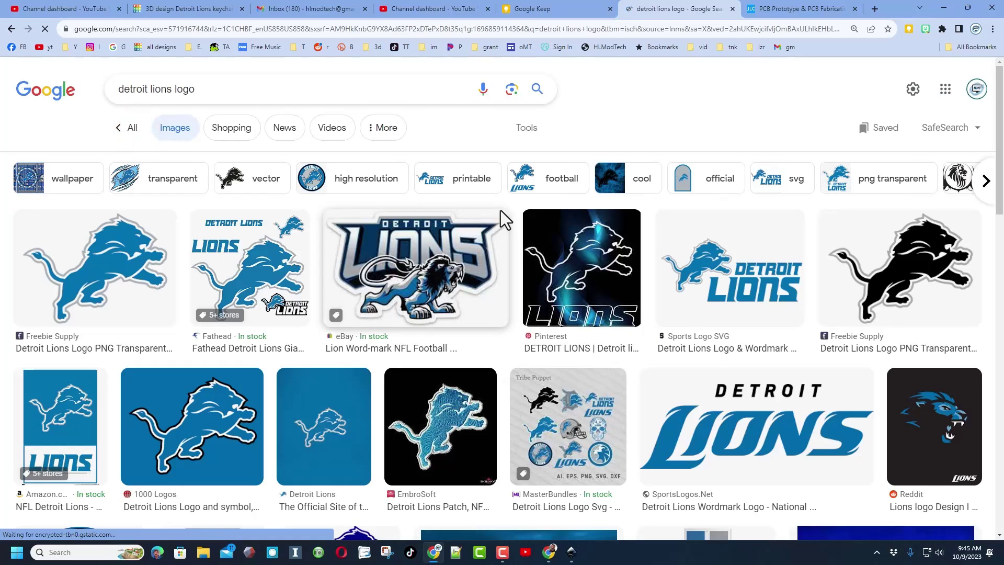
{"action": "left_click", "coordinate": [112, 291]}
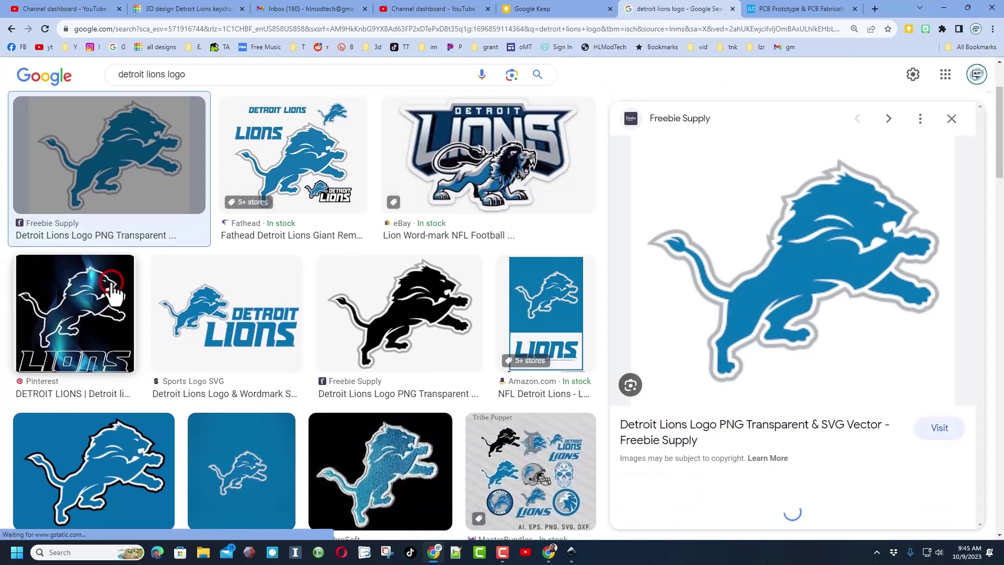
{"action": "scroll", "coordinate": [493, 478], "scroll_direction": "down", "scroll_amount": 2}
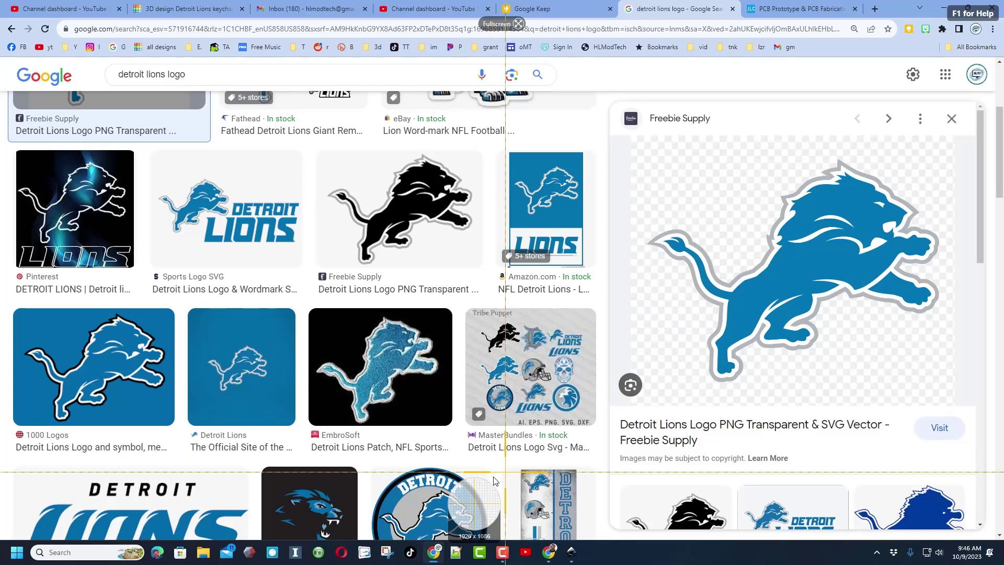
Capture the previewed lion logo as a 588 x 467 screen region and bring it into Snagit Editor.
{"action": "key", "text": "Print"}
{"action": "left_click_drag", "start_coordinate": [652, 146], "coordinate": [956, 390]}
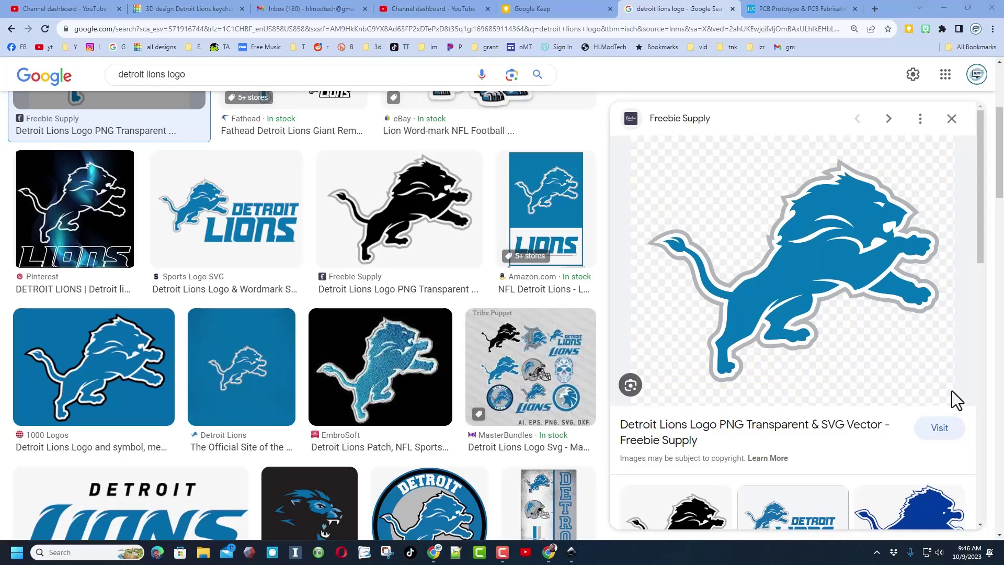
{"action": "mouse_move", "coordinate": [651, 267]}
{"action": "left_mouse_down"}
{"action": "mouse_move", "coordinate": [638, 268]}
{"action": "mouse_move", "coordinate": [647, 270]}
{"action": "left_mouse_up"}
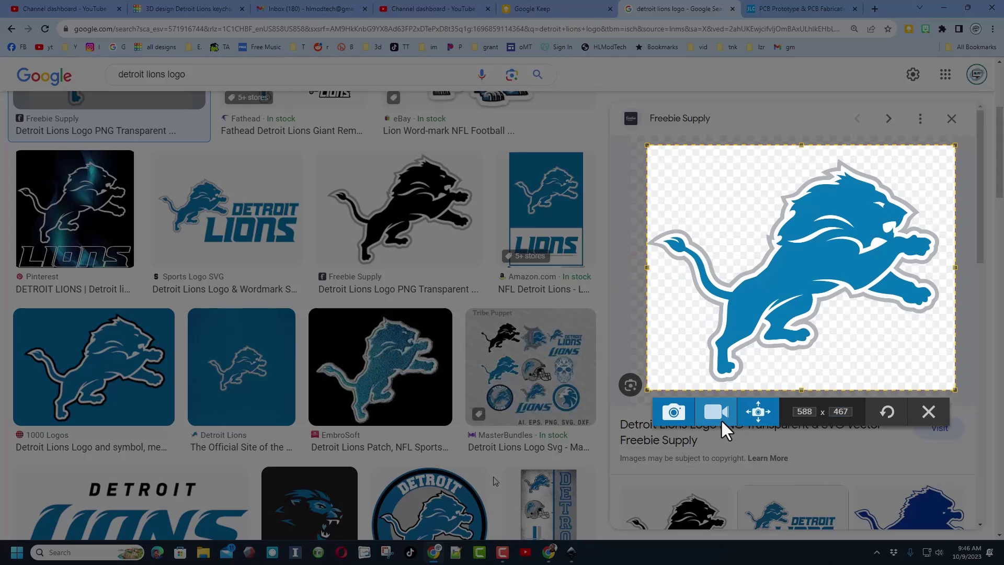
{"action": "left_click", "coordinate": [674, 412]}
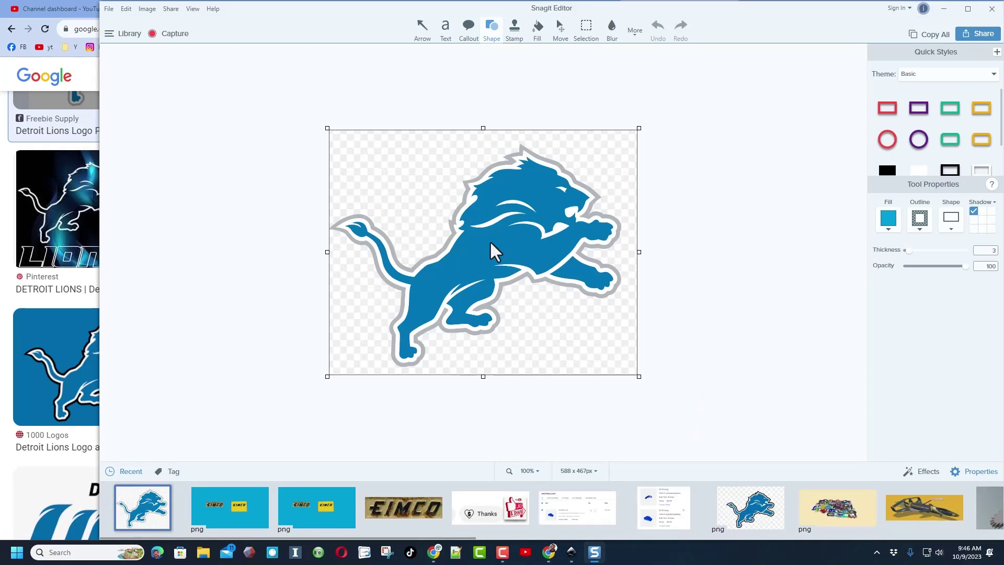
{"action": "key", "text": "s"}
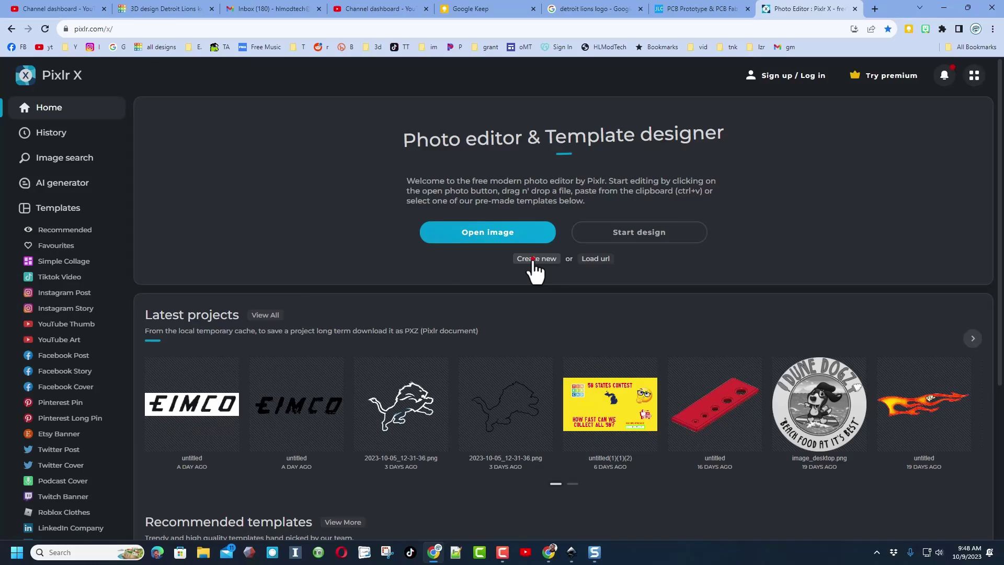
Switch to Pixlr X, create a 1000 x 1000 px Art grid canvas and paste the captured lion logo onto it.
{"action": "left_click", "coordinate": [533, 259]}
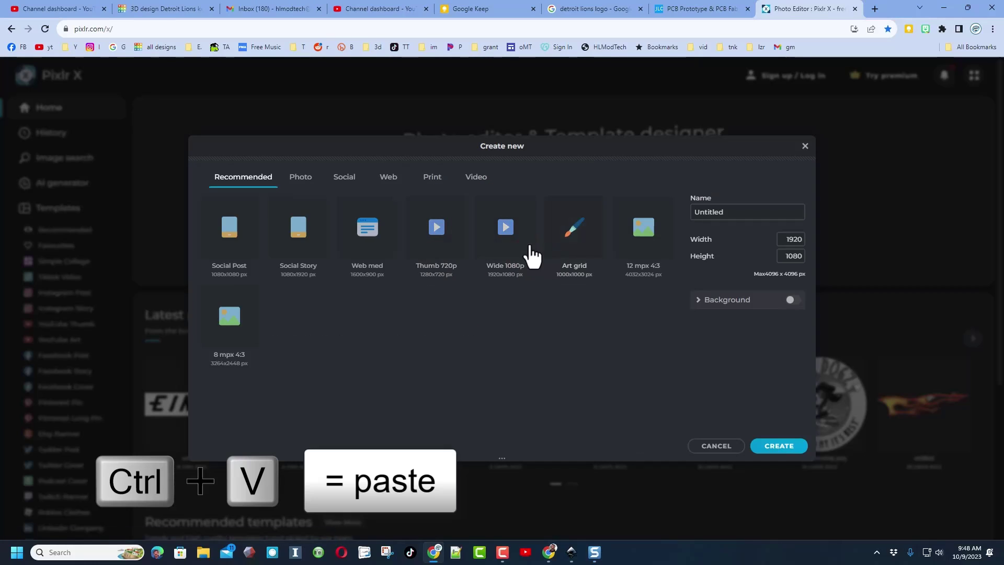
{"action": "left_click", "coordinate": [573, 237]}
{"action": "left_click", "coordinate": [762, 451]}
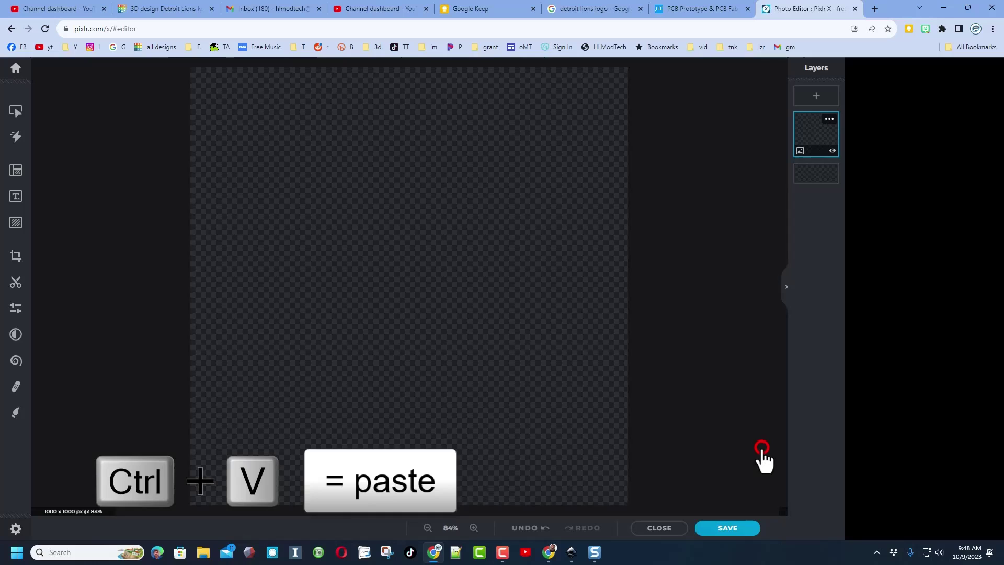
{"action": "key", "text": "ctrl+v"}
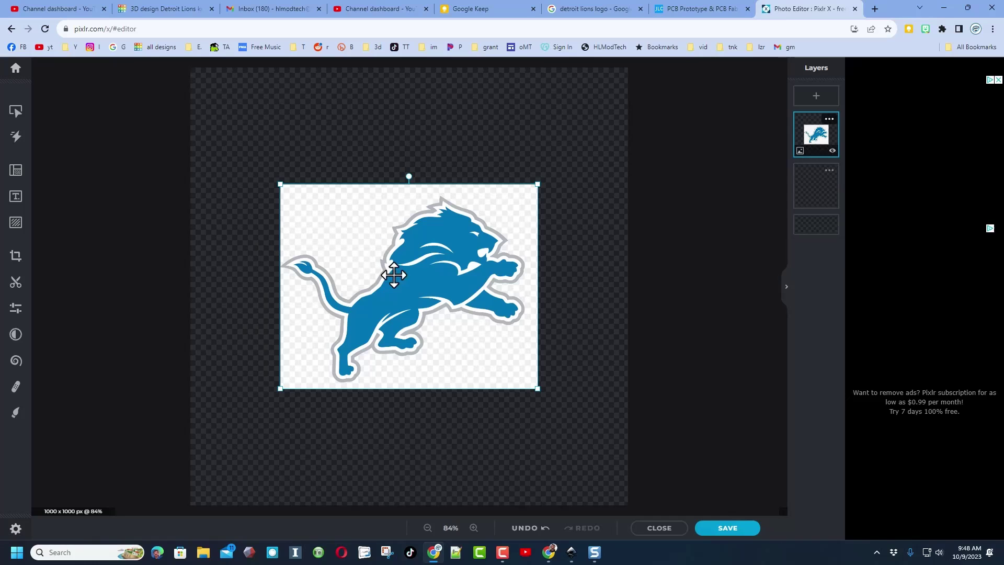
Remove the logo's background with AI Cutout, then restore the missing front paws using a 50 px Keep brush at 0% softness.
{"action": "left_click", "coordinate": [17, 290]}
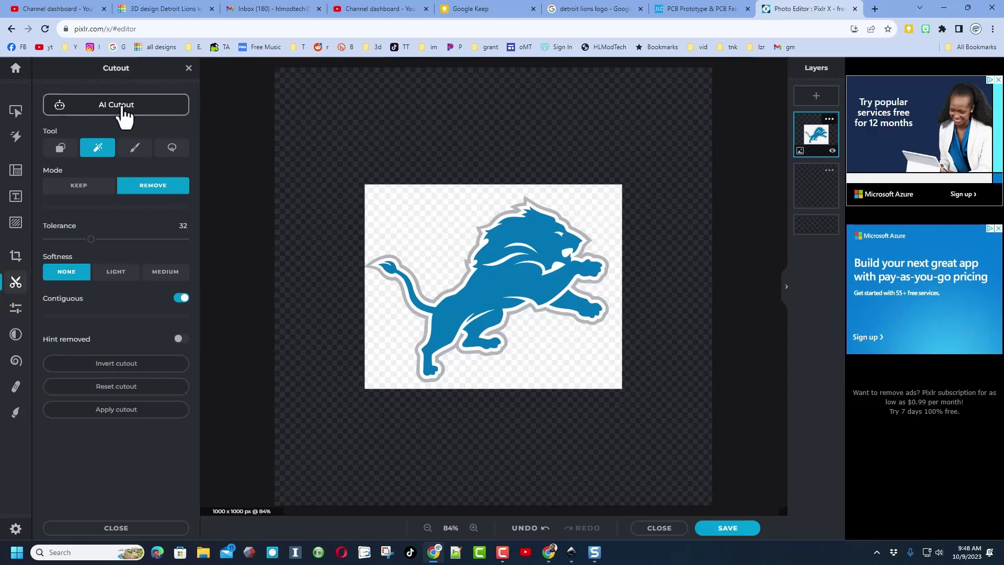
{"action": "left_click", "coordinate": [114, 106]}
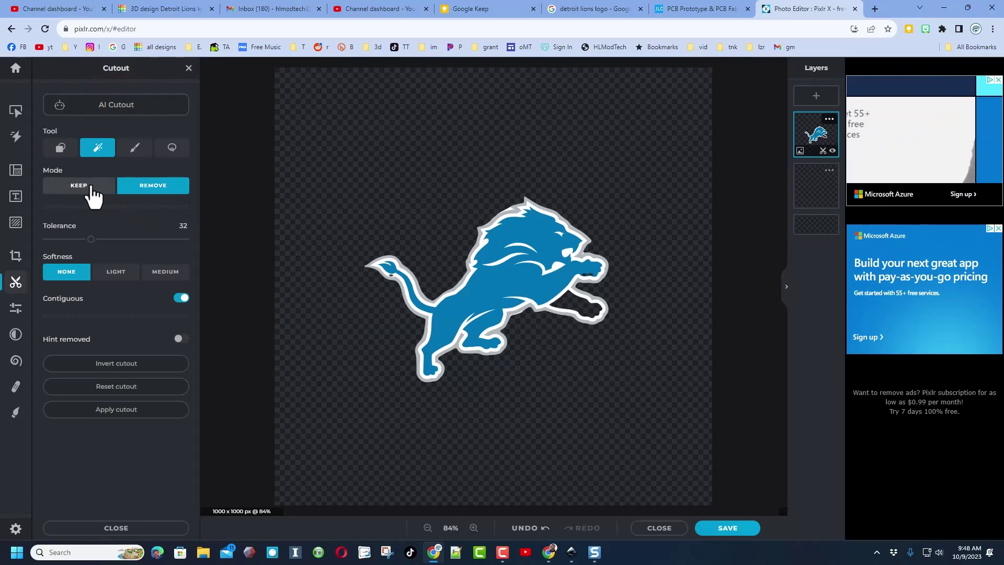
{"action": "left_click", "coordinate": [92, 187]}
{"action": "left_click", "coordinate": [129, 149]}
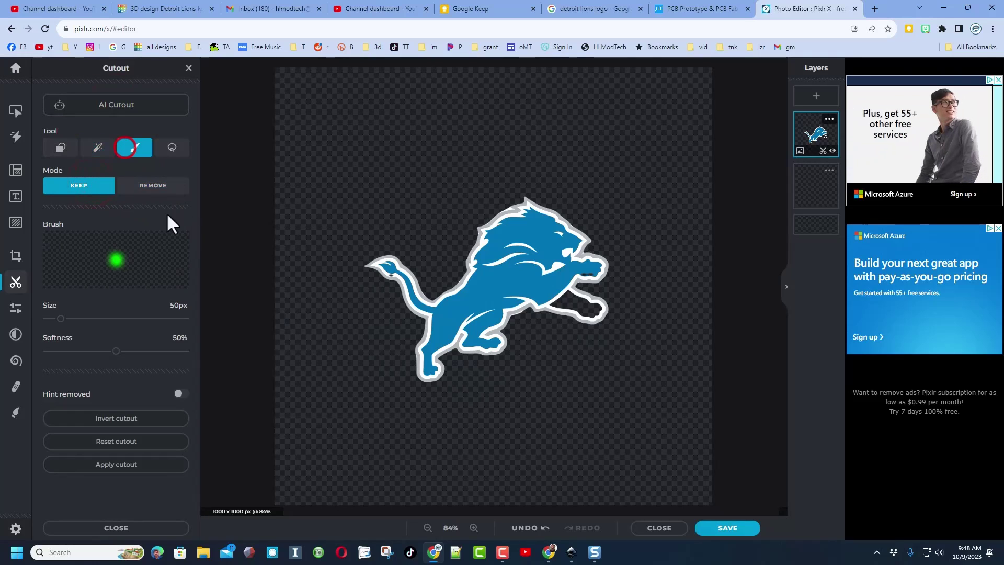
{"action": "left_click_drag", "start_coordinate": [116, 351], "coordinate": [46, 351]}
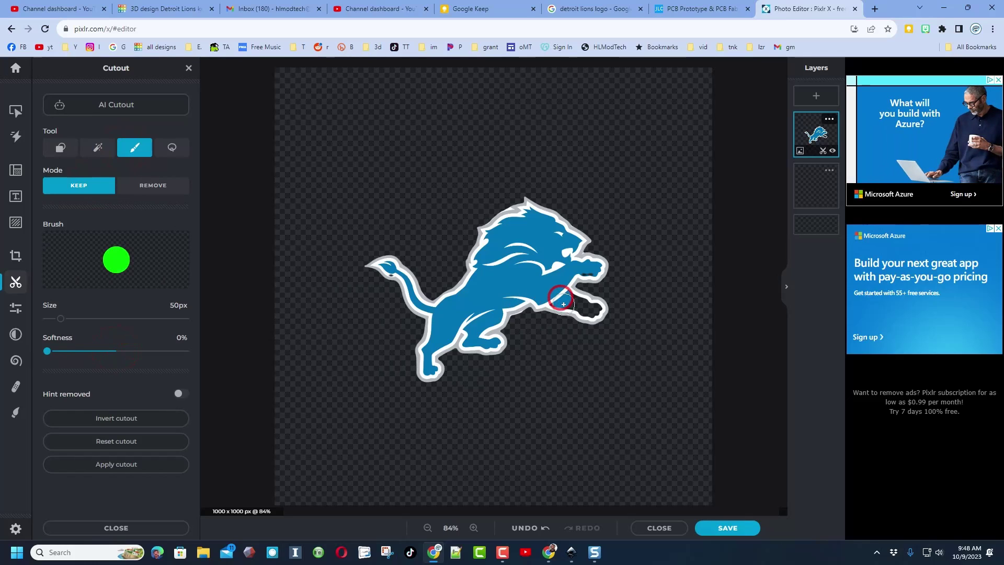
{"action": "scroll", "coordinate": [566, 302], "scroll_direction": "up", "scroll_amount": 3}
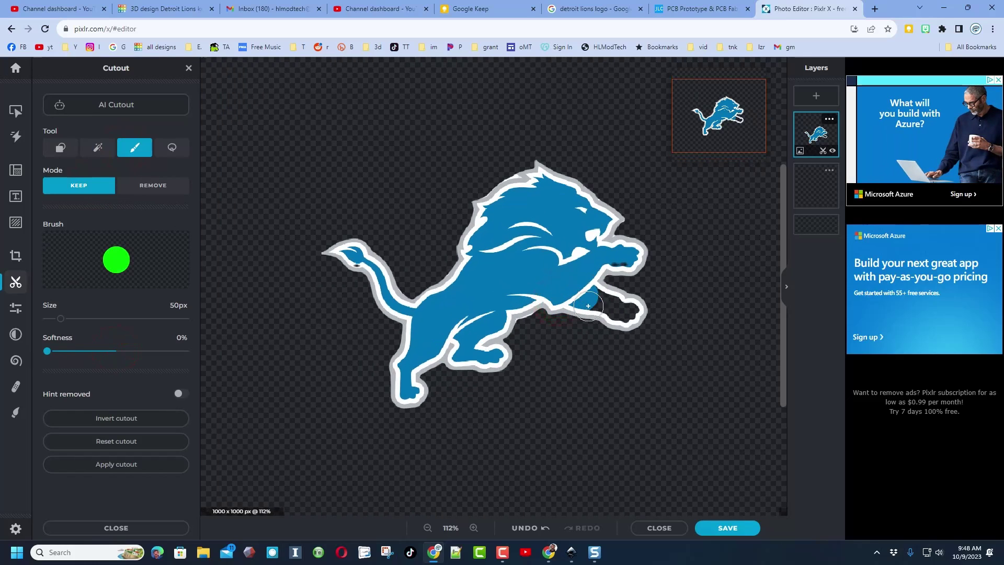
{"action": "mouse_move", "coordinate": [596, 303]}
{"action": "left_mouse_down"}
{"action": "mouse_move", "coordinate": [625, 252]}
{"action": "mouse_move", "coordinate": [612, 250]}
{"action": "left_mouse_up"}
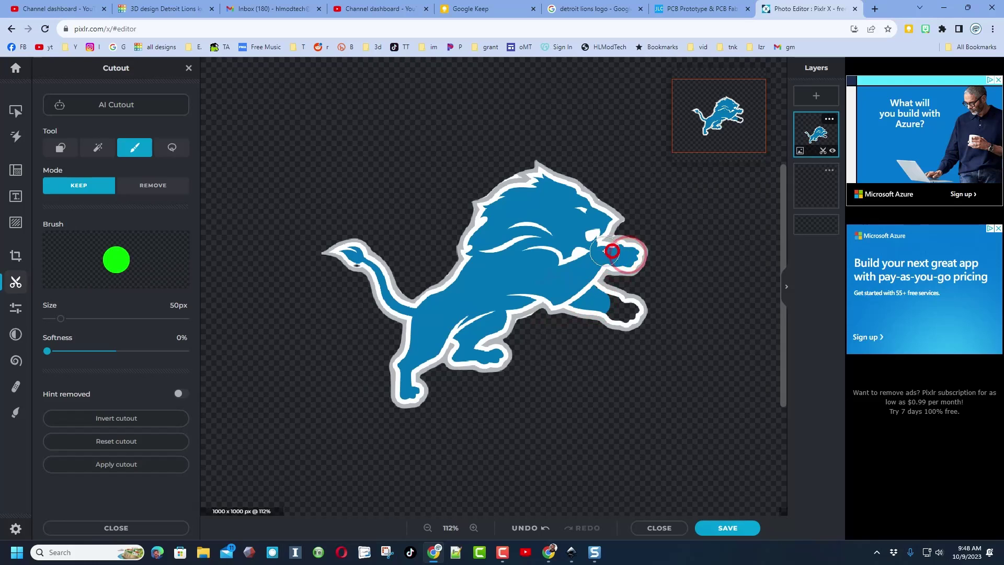
{"action": "left_click_drag", "start_coordinate": [601, 302], "coordinate": [626, 313]}
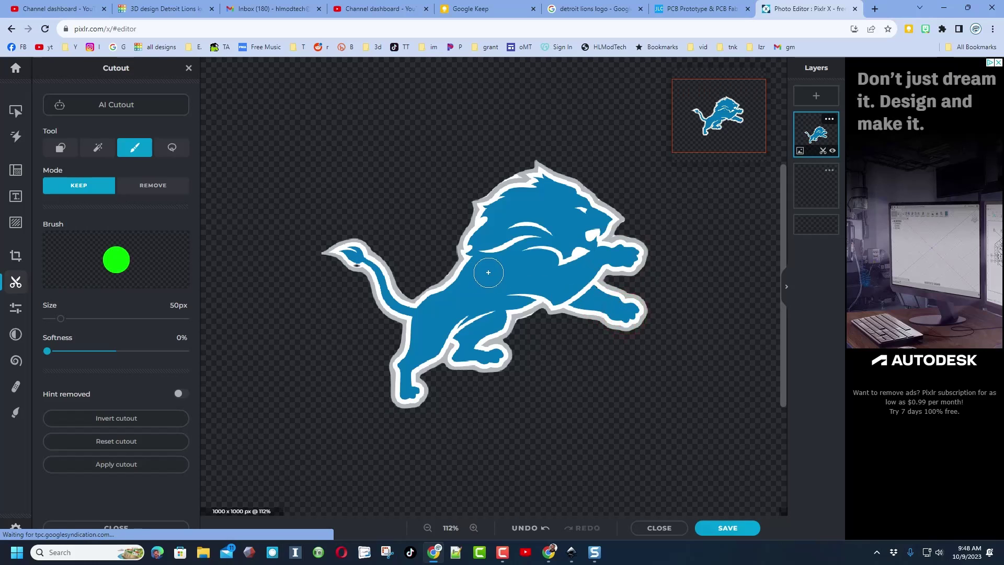
Restore the missing patch beneath the tail tip with a 9 px Keep brush at 0% softness and close the cutout.
{"action": "scroll", "coordinate": [395, 293], "scroll_direction": "down", "scroll_amount": 1}
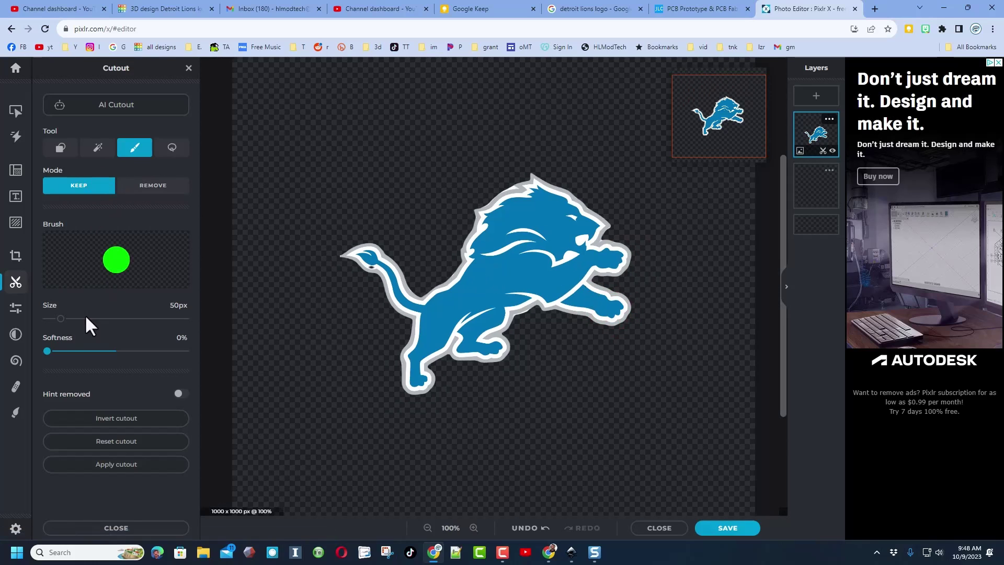
{"action": "left_click", "coordinate": [49, 319]}
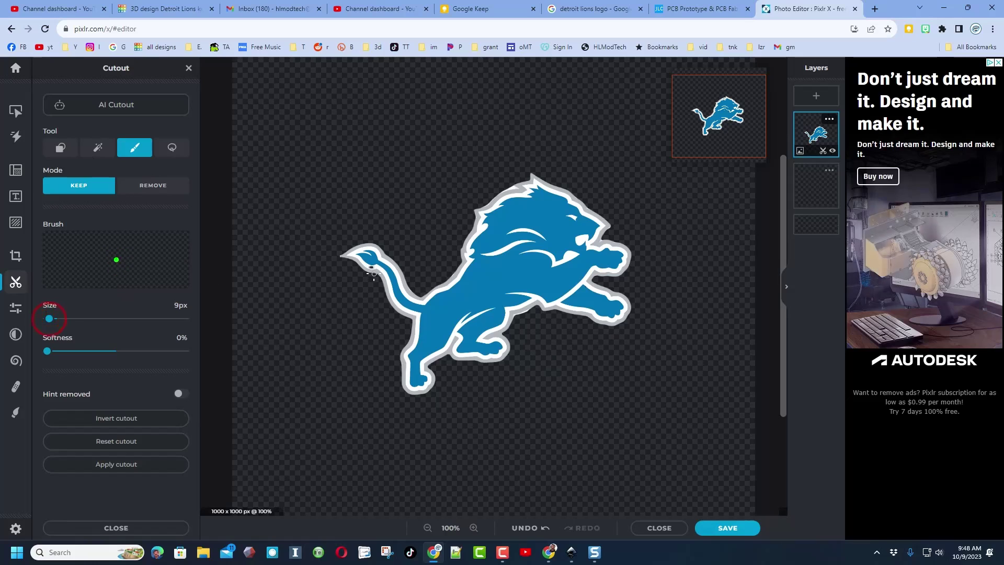
{"action": "left_click", "coordinate": [374, 266]}
{"action": "left_click_drag", "start_coordinate": [371, 267], "coordinate": [369, 263]}
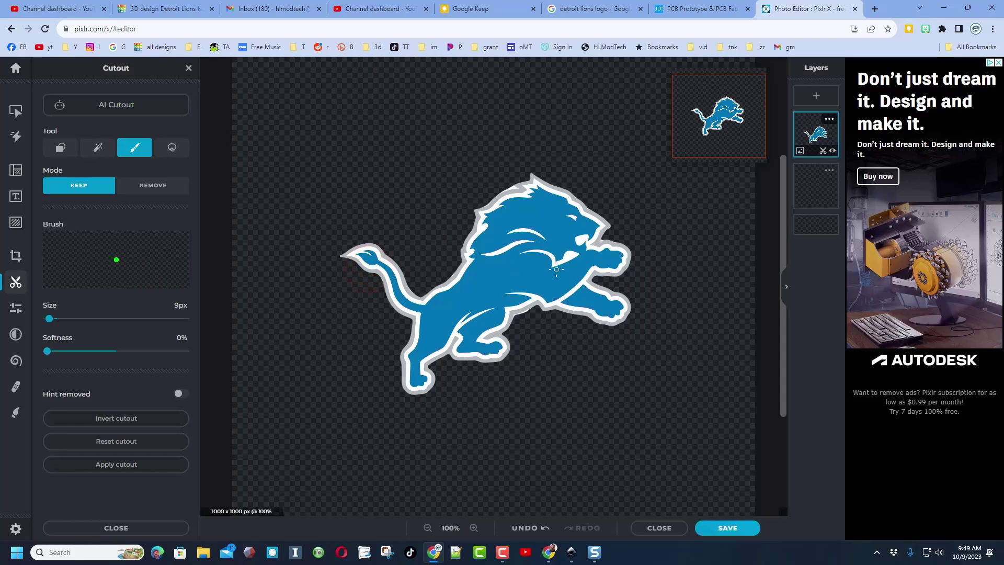
{"action": "scroll", "coordinate": [556, 270], "scroll_direction": "down", "scroll_amount": 3}
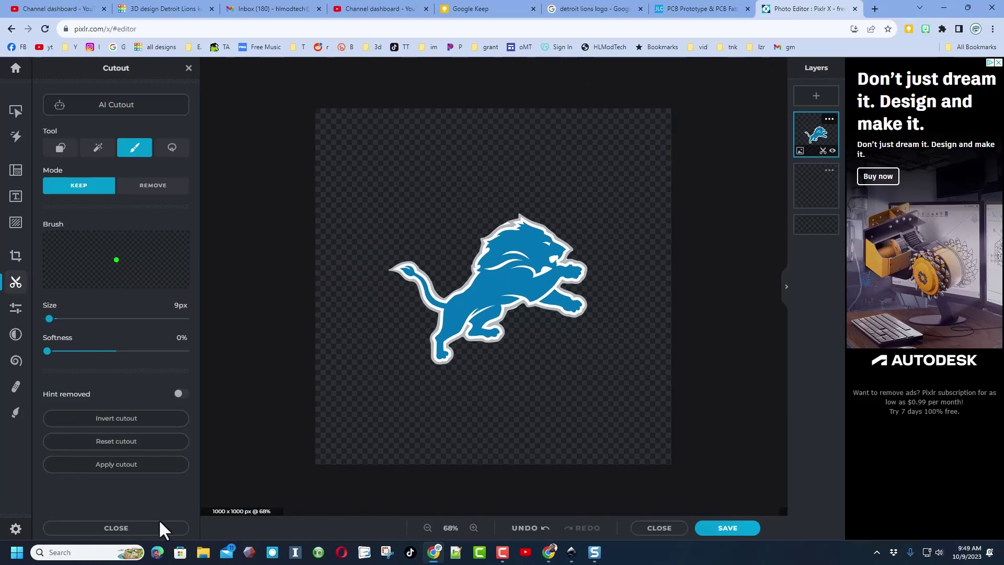
{"action": "left_click", "coordinate": [138, 528]}
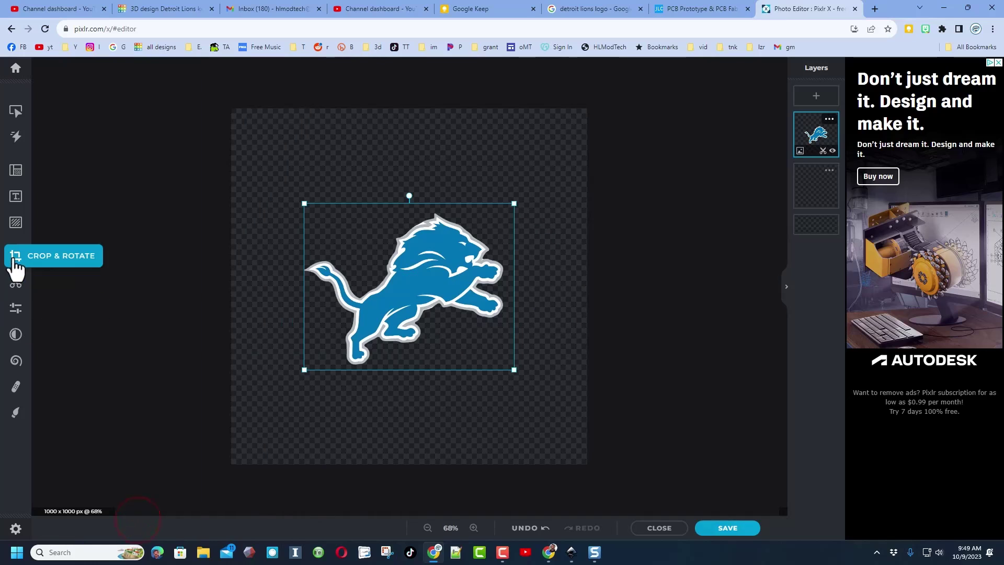
Crop the canvas closely around the lion to 574 x 451 px.
{"action": "left_click", "coordinate": [16, 255]}
{"action": "left_click_drag", "start_coordinate": [315, 280], "coordinate": [386, 282]}
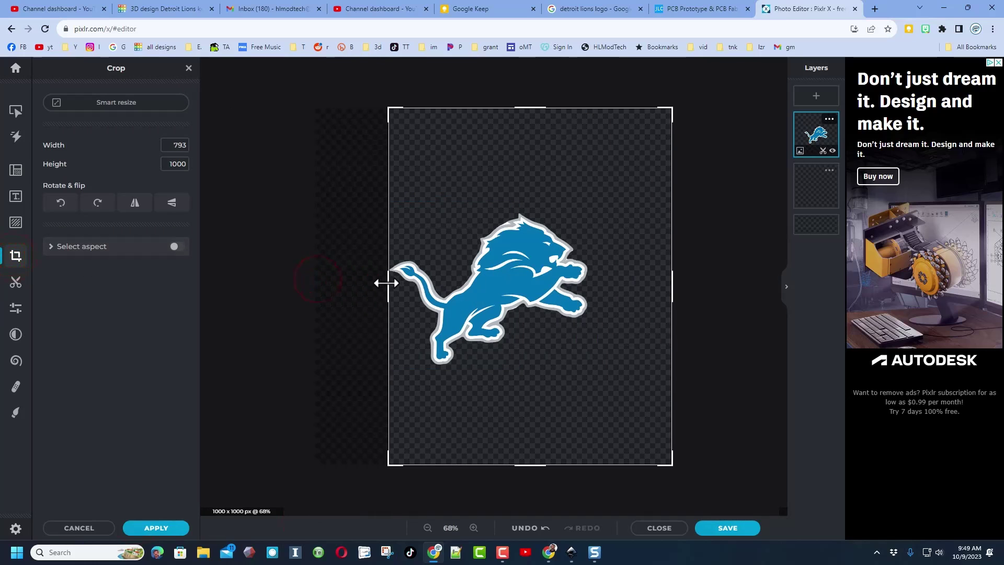
{"action": "left_click_drag", "start_coordinate": [530, 106], "coordinate": [547, 206]}
{"action": "left_click_drag", "start_coordinate": [672, 337], "coordinate": [592, 336]}
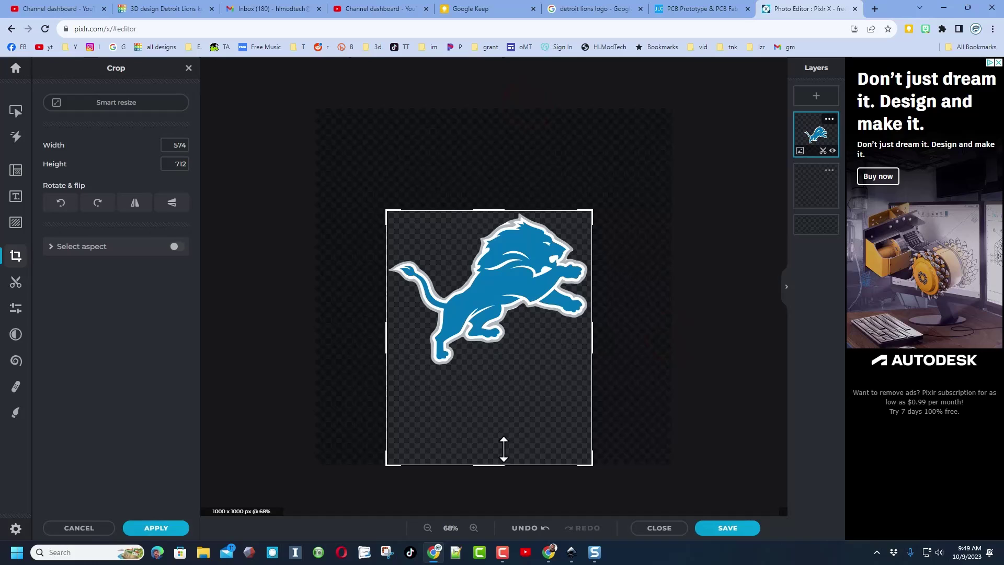
{"action": "left_click_drag", "start_coordinate": [504, 464], "coordinate": [506, 374]}
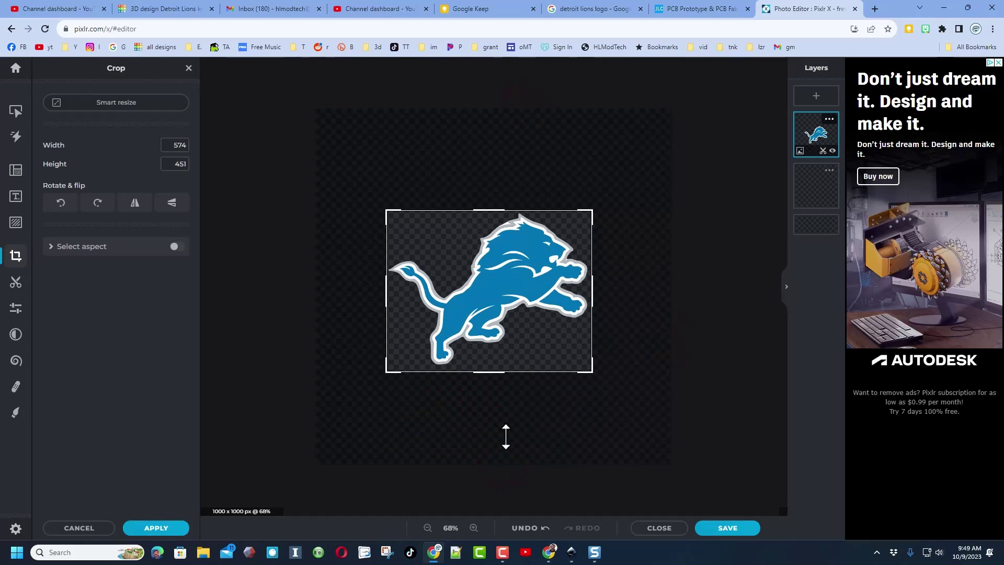
{"action": "left_click", "coordinate": [156, 528]}
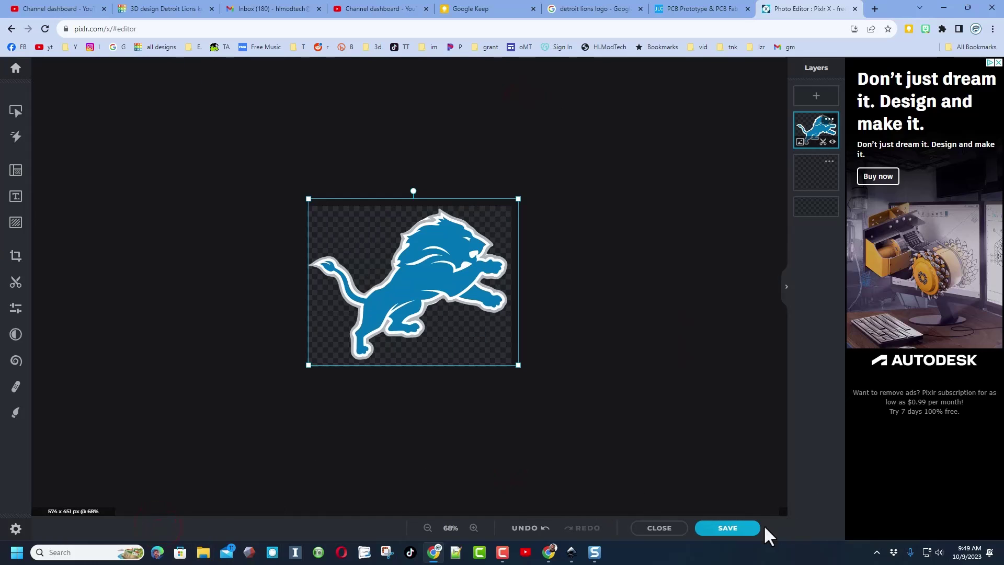
Save the cropped logo as a transparent PNG named lionslogo.png in the Downloads folder.
{"action": "left_click", "coordinate": [717, 528]}
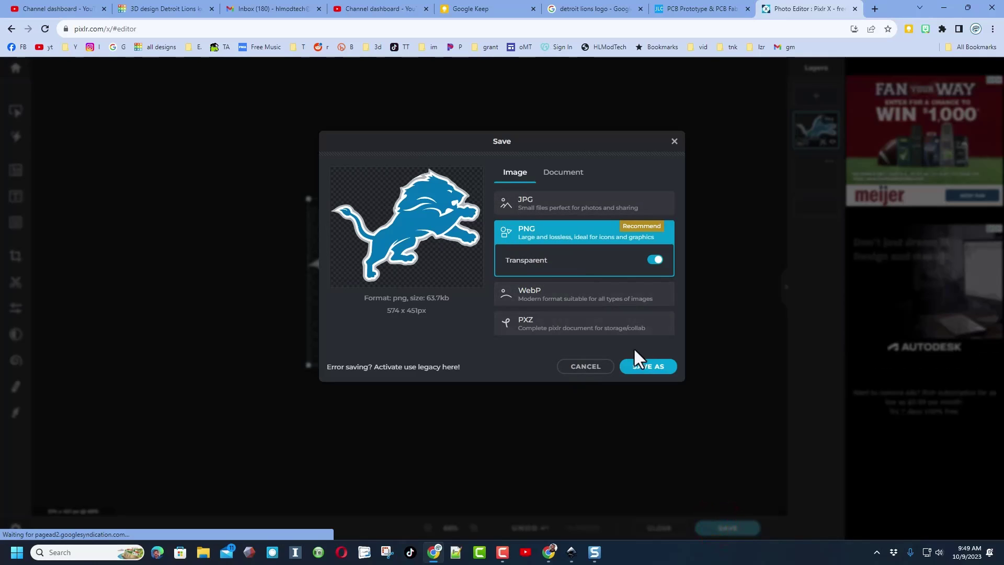
{"action": "left_click", "coordinate": [637, 367]}
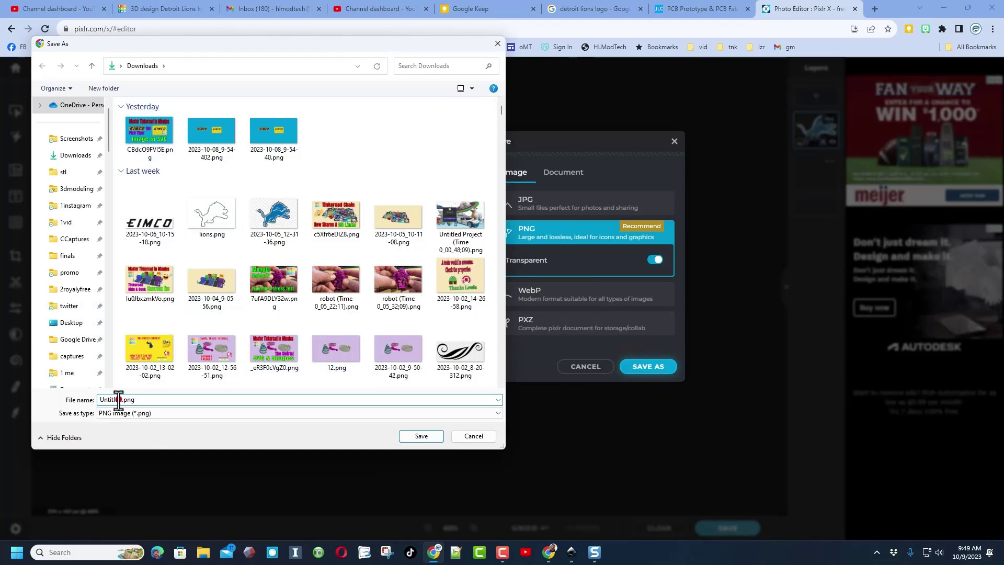
{"action": "left_click_drag", "start_coordinate": [119, 401], "coordinate": [60, 400]}
{"action": "key", "text": "BackSpace"}
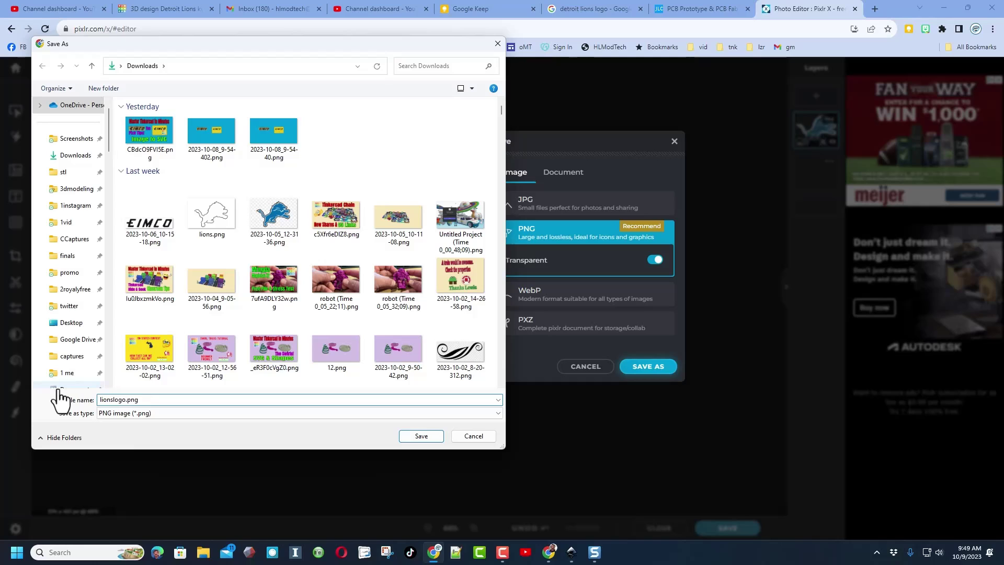
{"action": "left_click", "coordinate": [410, 438]}
Switch to Inkscape and import the saved lion logo PNG as an embedded image with DPI from file.
{"action": "key", "text": "alt+Tab"}
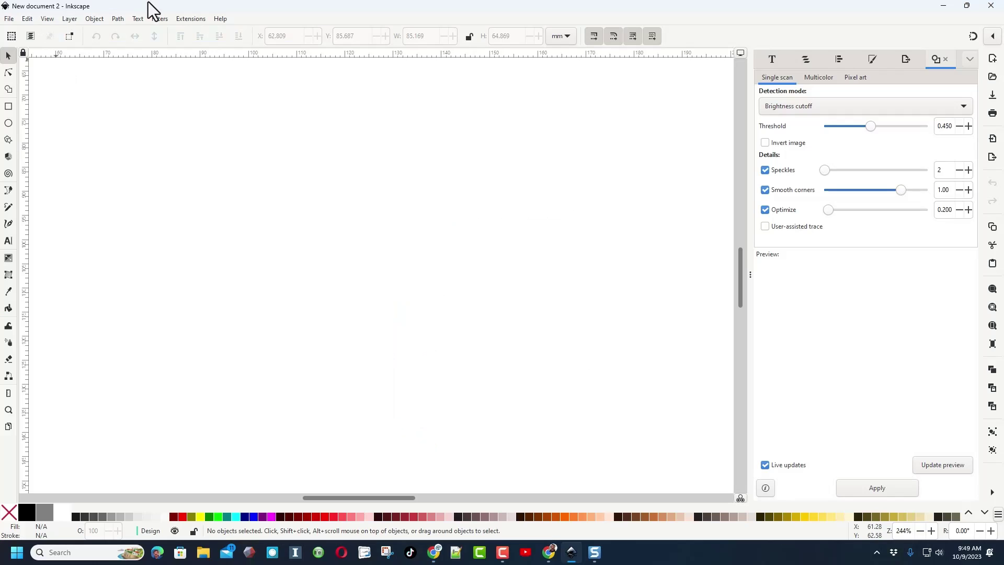
{"action": "left_click", "coordinate": [10, 19]}
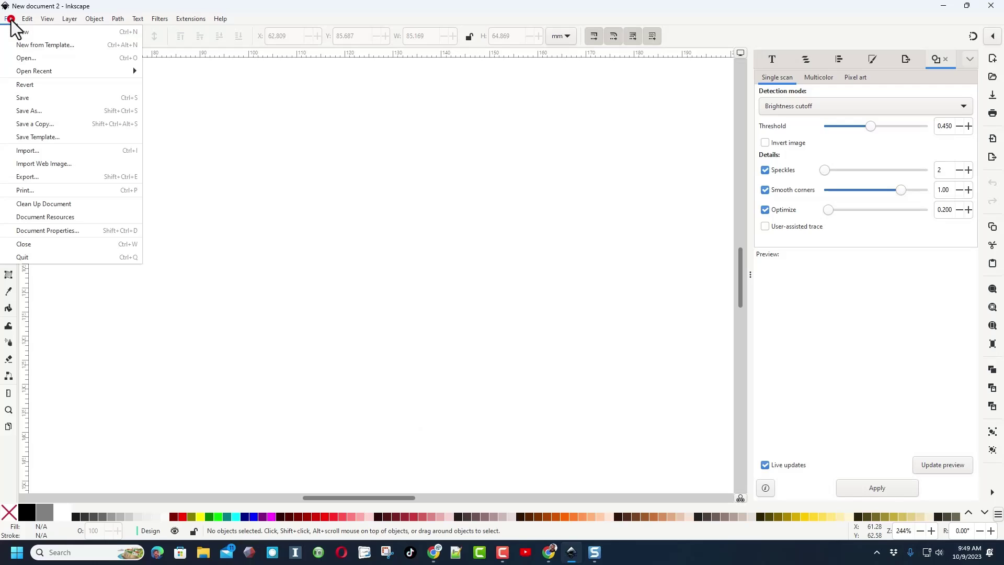
{"action": "left_click", "coordinate": [37, 152]}
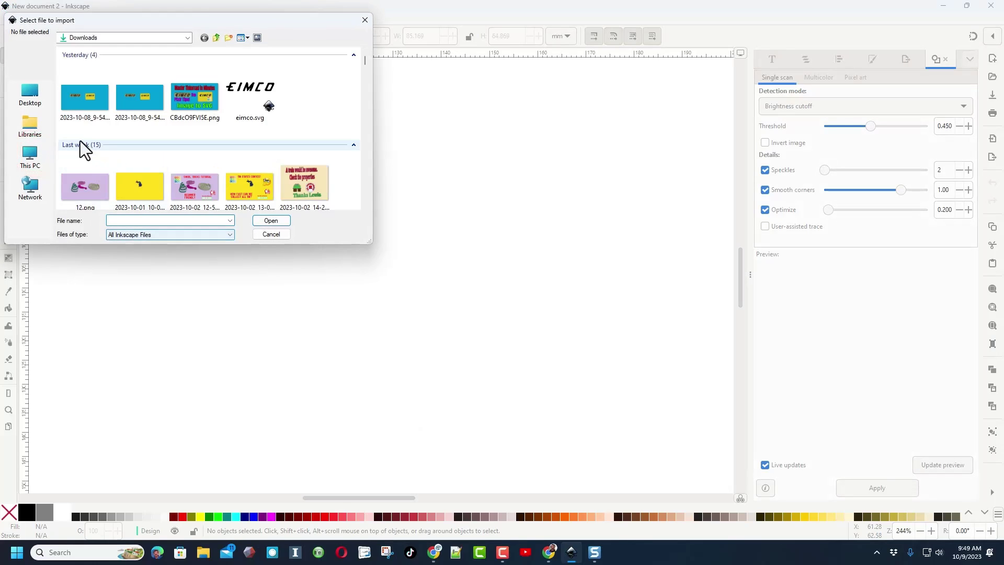
{"action": "double_click", "coordinate": [92, 95]}
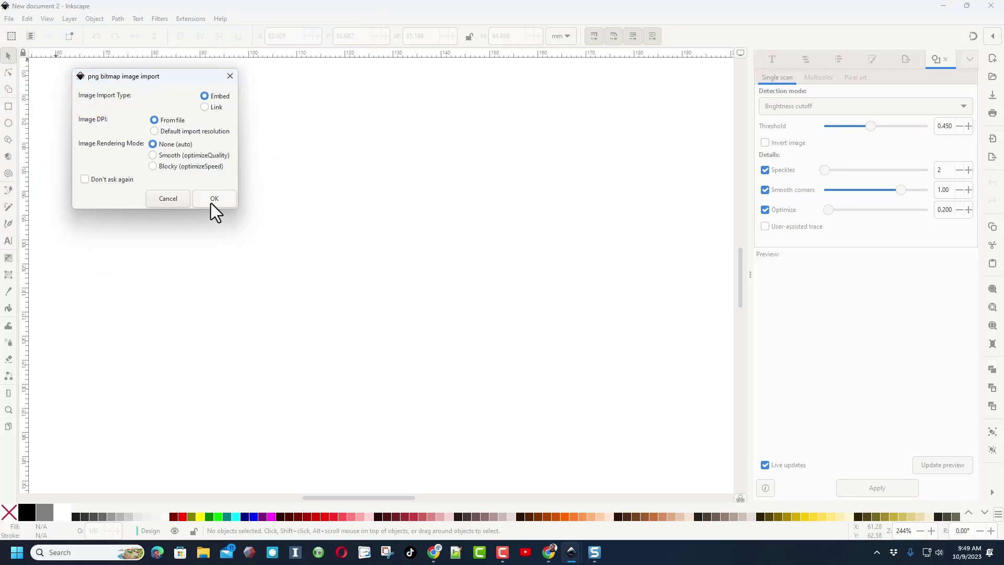
{"action": "left_click", "coordinate": [211, 200]}
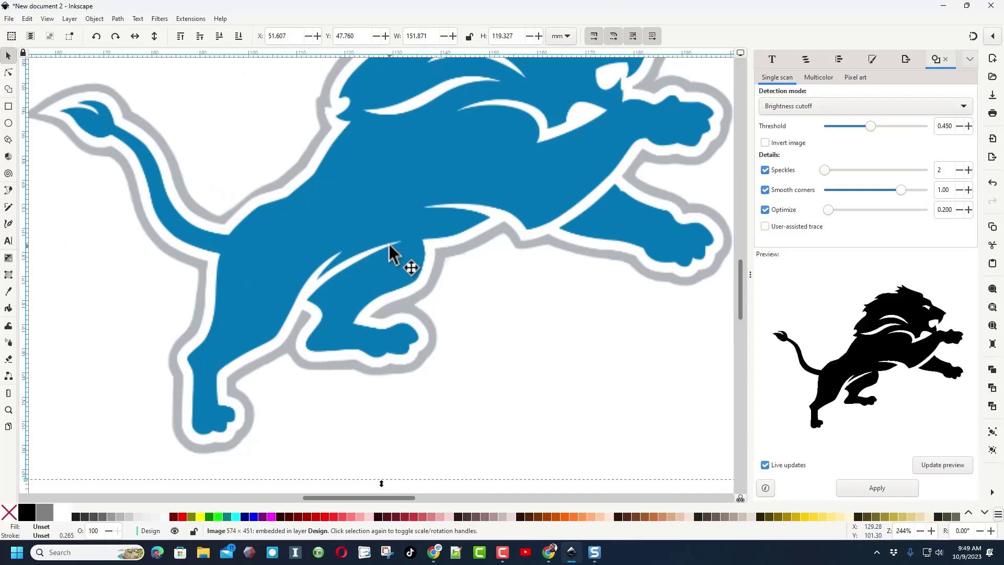
Trace the lion bitmap as a multicolor trace using Brightness steps with 8 scans, without Smooth, Stack or background removal.
{"action": "scroll", "coordinate": [392, 250], "scroll_direction": "down", "scroll_amount": 2}
{"action": "scroll", "coordinate": [409, 209], "scroll_direction": "down", "scroll_amount": 4, "text": "ctrl"}
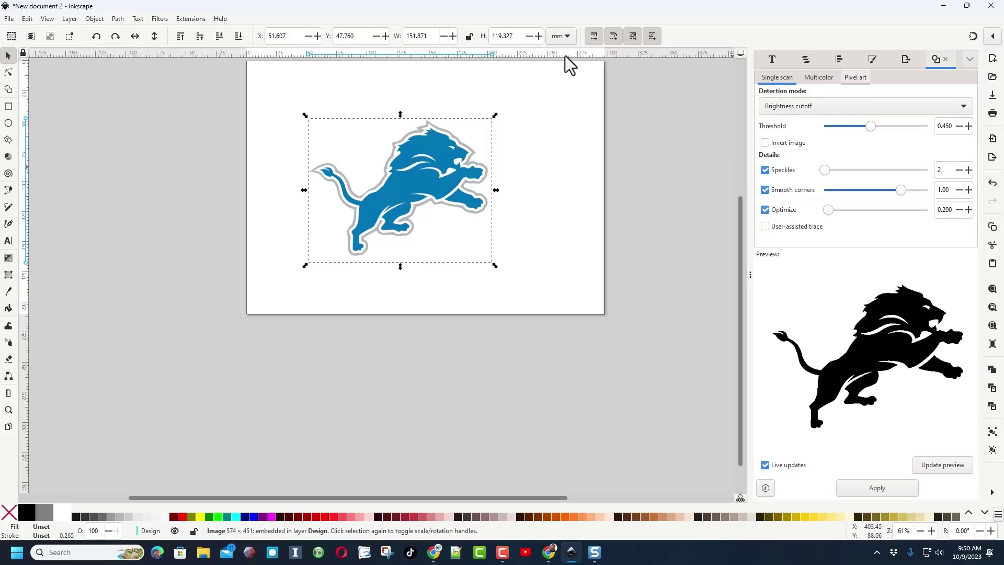
{"action": "left_click", "coordinate": [118, 18]}
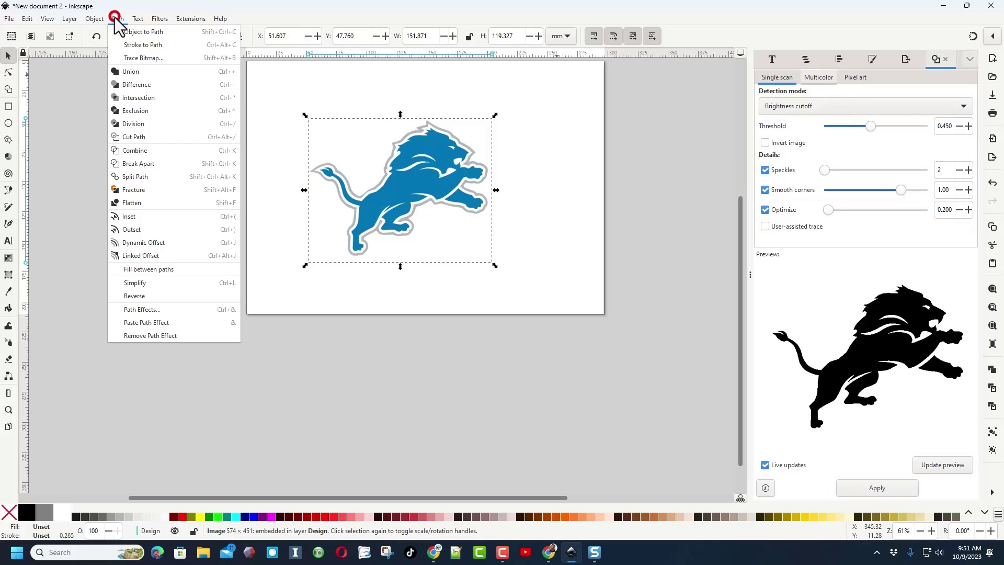
{"action": "left_click", "coordinate": [151, 63]}
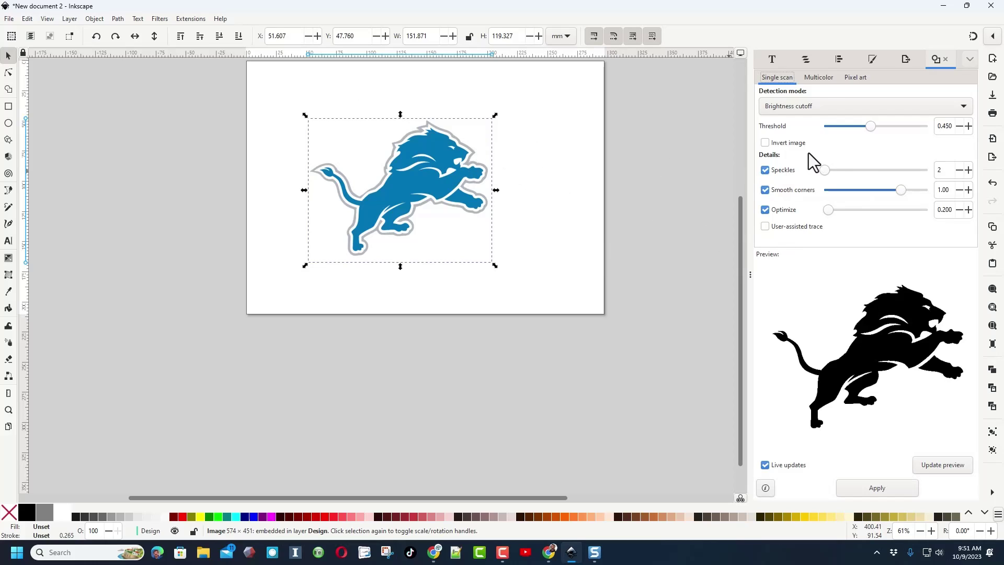
{"action": "scroll", "coordinate": [826, 126], "scroll_direction": "up", "scroll_amount": 1}
{"action": "left_click", "coordinate": [817, 77]}
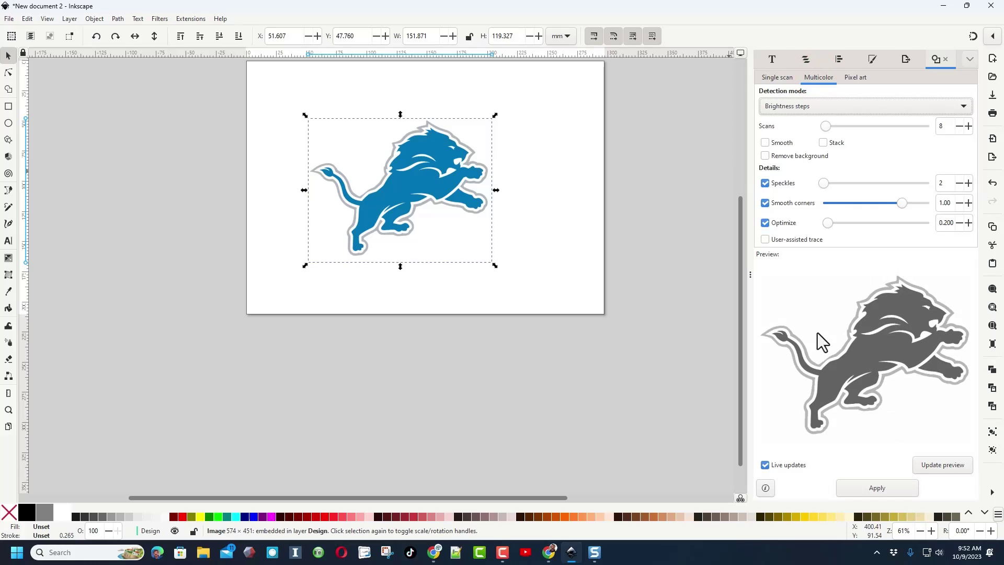
{"action": "left_click", "coordinate": [871, 488]}
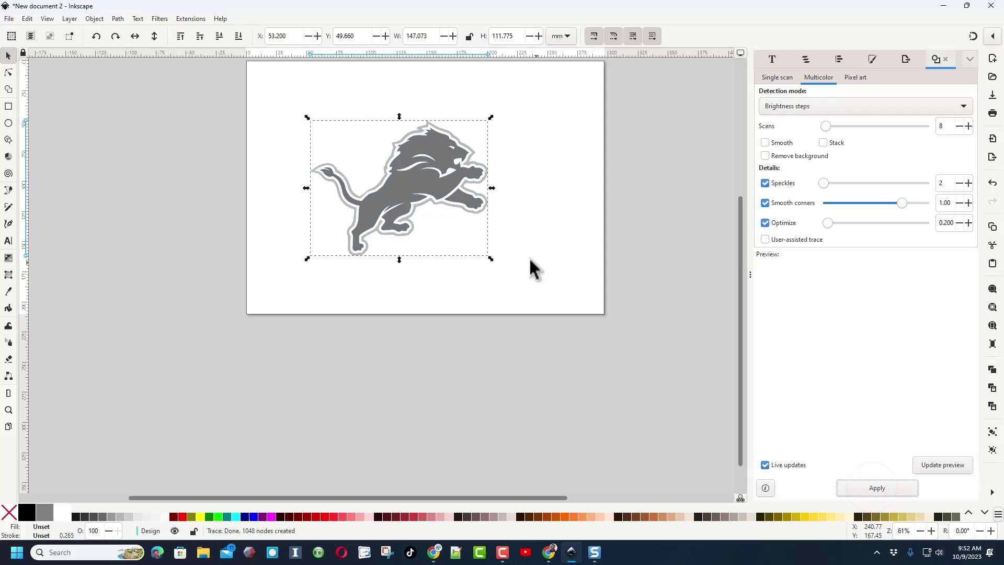
Move the traced lion aside and delete the original bitmap beneath it.
{"action": "mouse_move", "coordinate": [420, 176]}
{"action": "left_mouse_down"}
{"action": "mouse_move", "coordinate": [511, 222]}
{"action": "mouse_move", "coordinate": [525, 176]}
{"action": "mouse_move", "coordinate": [509, 191]}
{"action": "mouse_move", "coordinate": [420, 171]}
{"action": "left_mouse_up"}
{"action": "left_click", "coordinate": [366, 216]}
{"action": "key", "text": "Delete"}
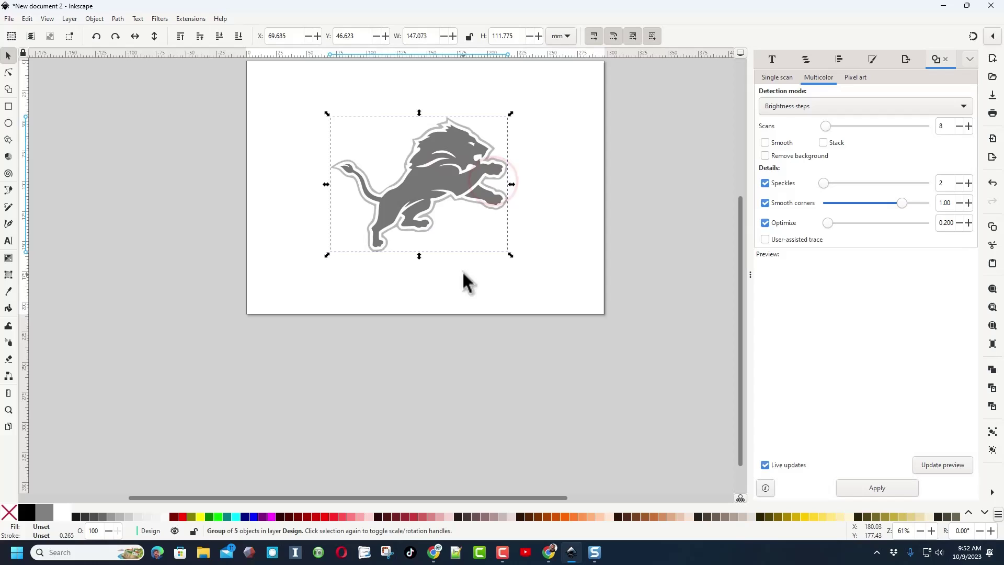
Try to break the grouped lion trace apart into separate paths.
{"action": "left_click", "coordinate": [125, 18]}
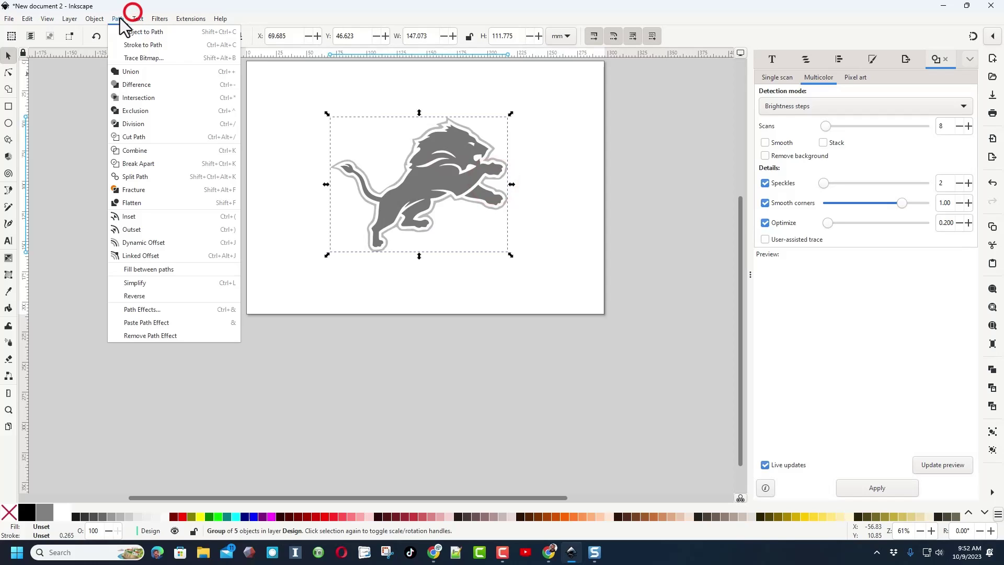
{"action": "left_click", "coordinate": [148, 165]}
{"action": "left_click_drag", "start_coordinate": [335, 247], "coordinate": [341, 257]}
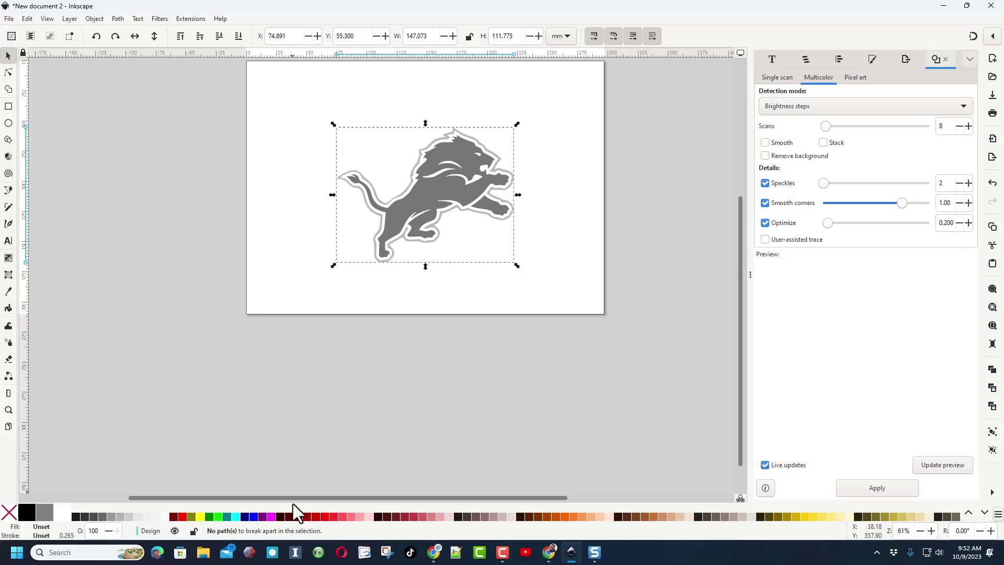
Ungroup the traced lion, select all five of its paths and break them apart.
{"action": "left_click", "coordinate": [94, 18]}
{"action": "left_click", "coordinate": [115, 125]}
{"action": "left_click_drag", "start_coordinate": [305, 92], "coordinate": [354, 134]}
{"action": "left_click", "coordinate": [337, 128]}
{"action": "left_click_drag", "start_coordinate": [335, 93], "coordinate": [599, 288]}
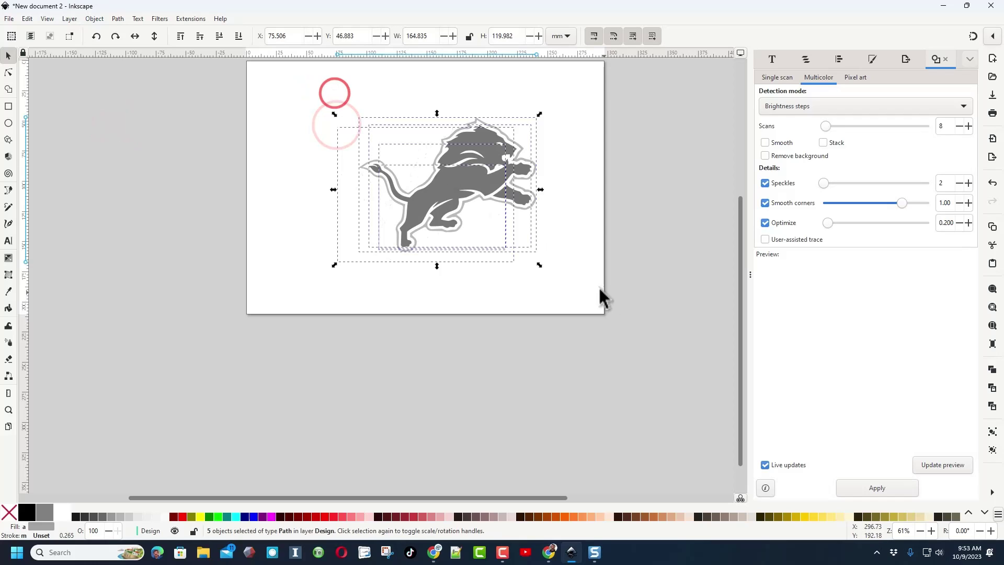
{"action": "left_click", "coordinate": [116, 19]}
{"action": "left_click", "coordinate": [134, 163]}
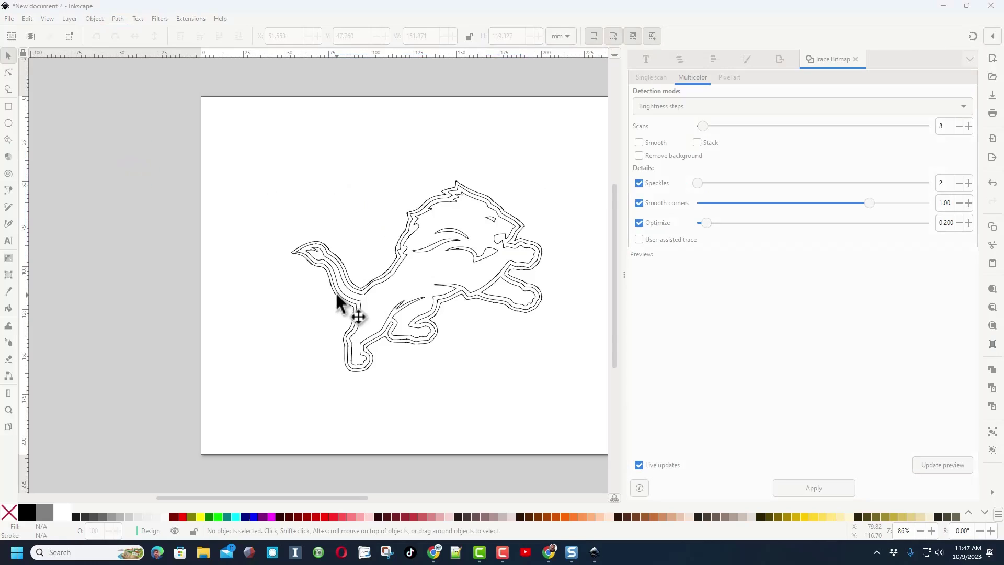
List the paths of the Design layer in Layers and Objects and hide the lion's main inner body path, path1.
{"action": "scroll", "coordinate": [348, 283], "scroll_direction": "up", "scroll_amount": 1, "text": "ctrl"}
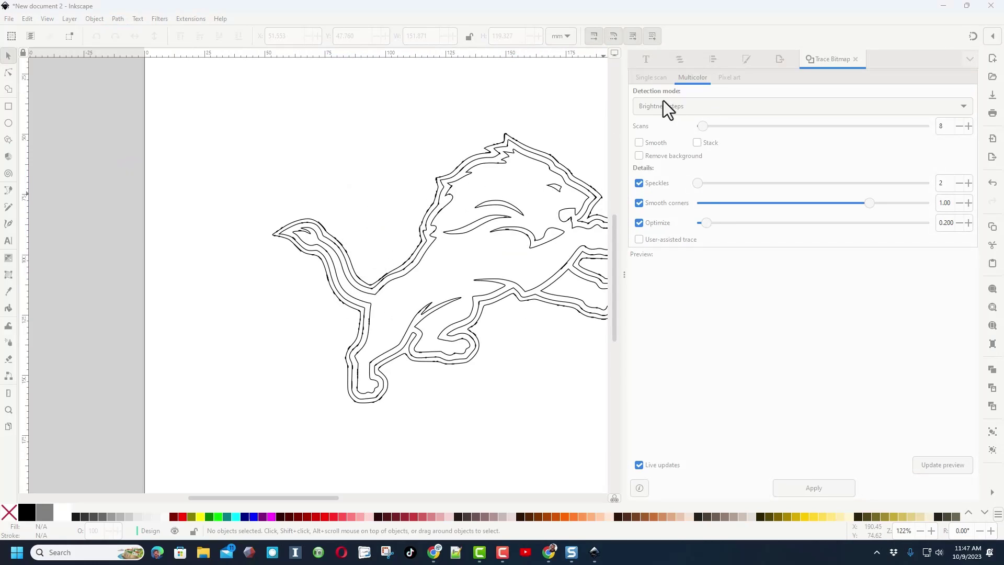
{"action": "left_click", "coordinate": [677, 59]}
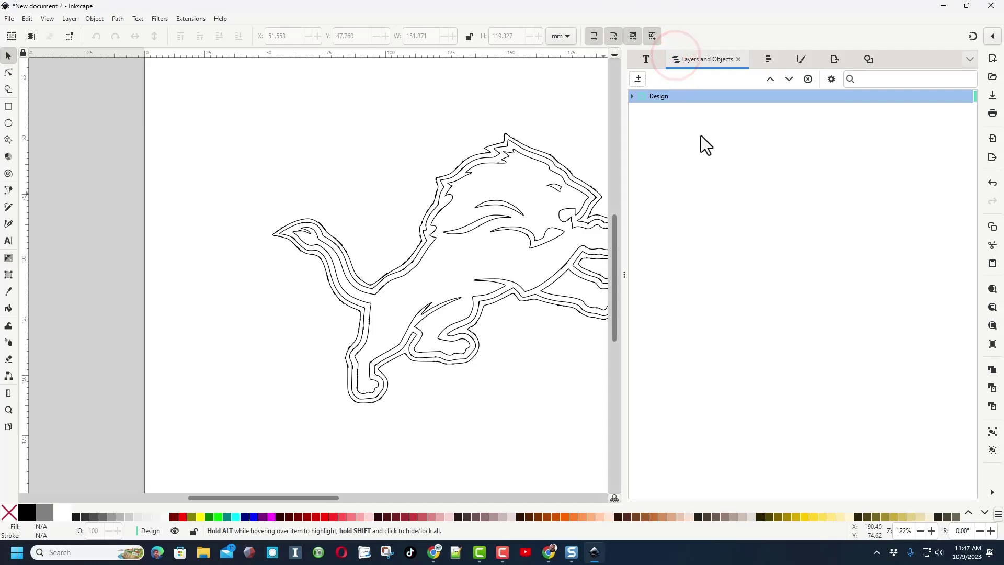
{"action": "left_click", "coordinate": [633, 97]}
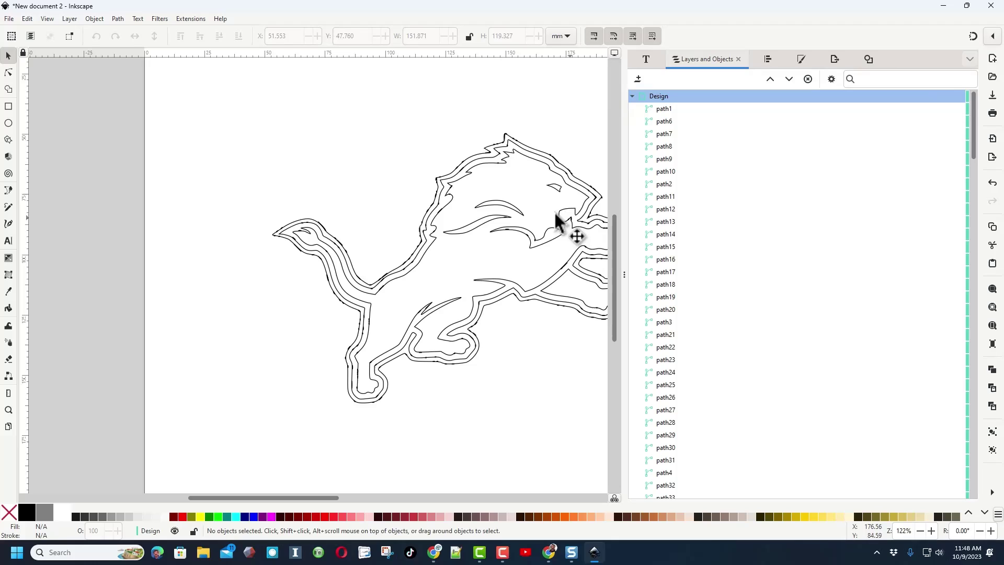
{"action": "left_click", "coordinate": [455, 302]}
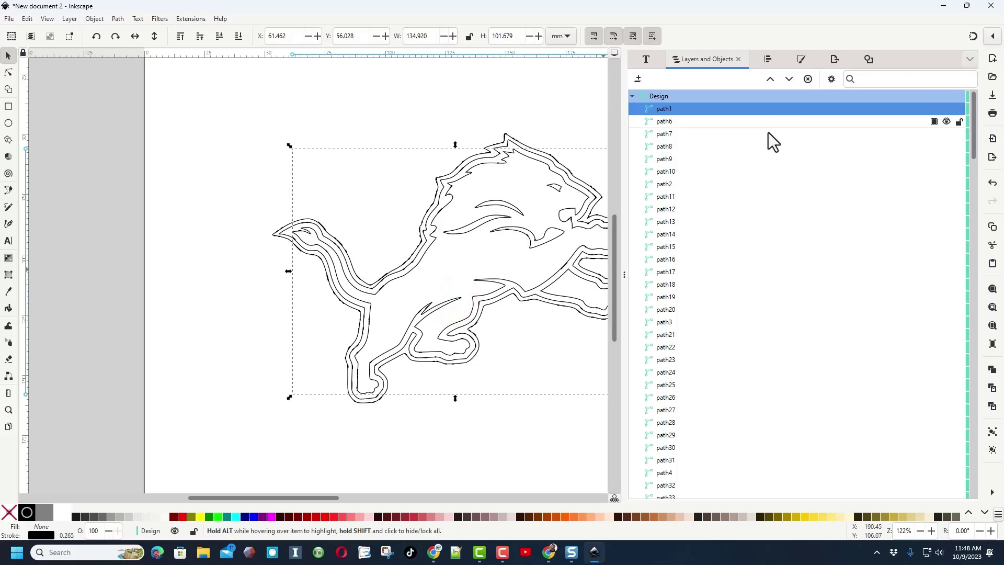
{"action": "left_click", "coordinate": [946, 109]}
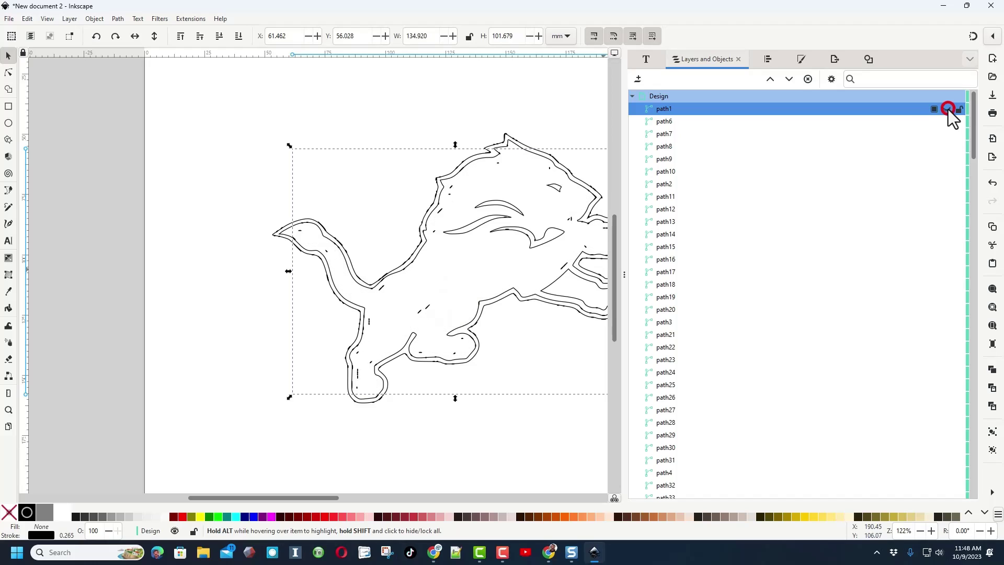
Hide the lion's upper mane stripe path8, the middle outline path32 and the outermost outline path4.
{"action": "left_click", "coordinate": [510, 205]}
{"action": "left_click", "coordinate": [510, 205]}
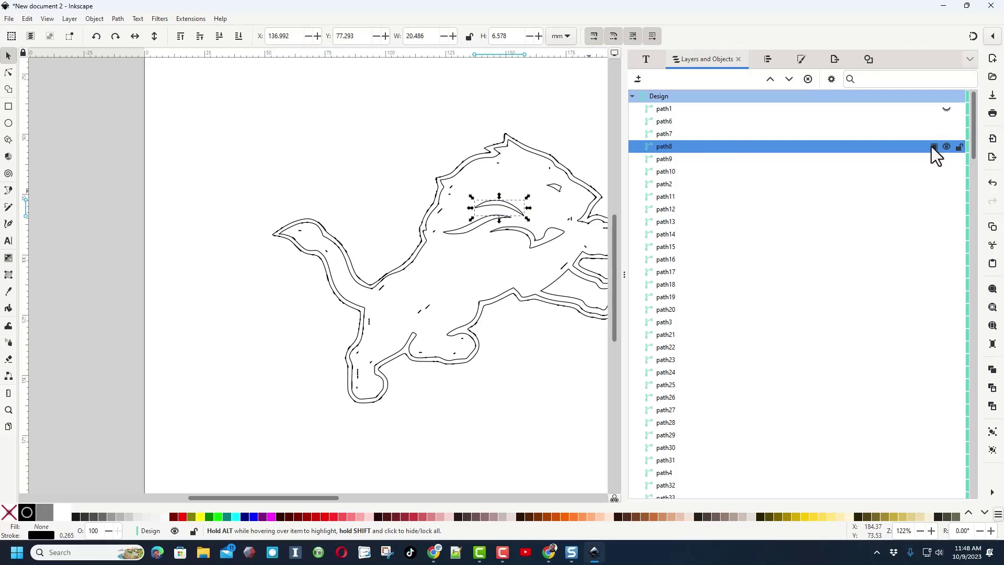
{"action": "left_click", "coordinate": [947, 147]}
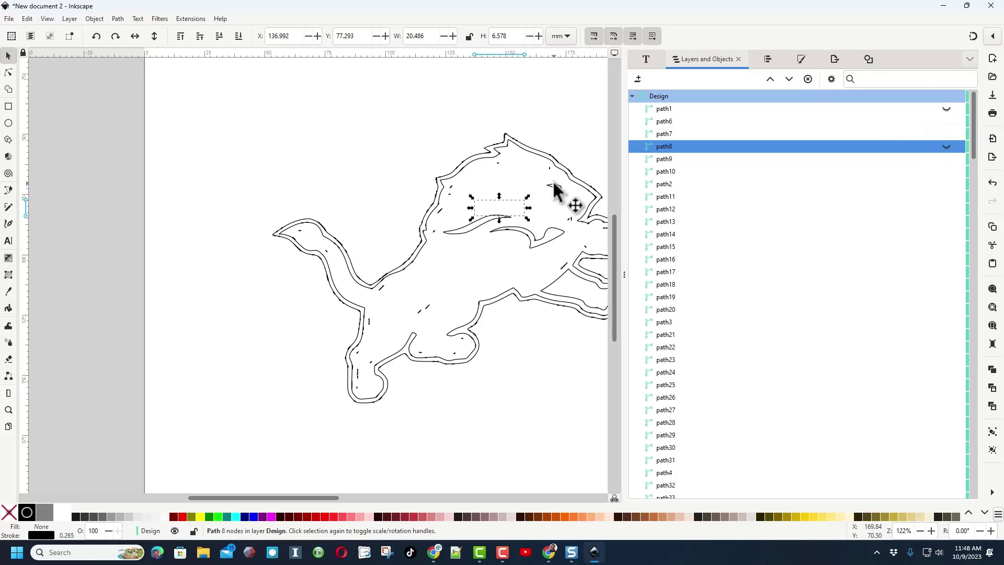
{"action": "left_click", "coordinate": [572, 186]}
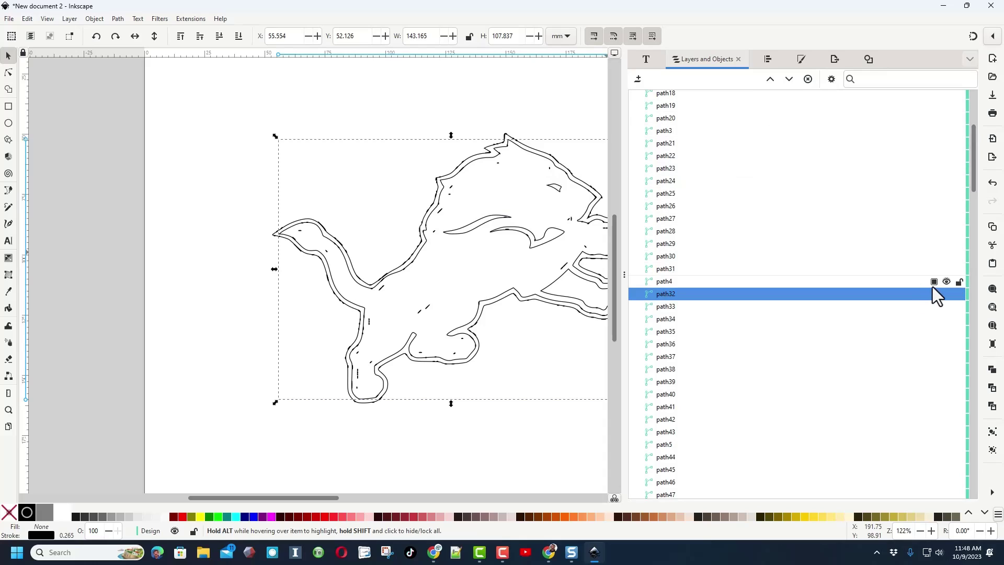
{"action": "left_click", "coordinate": [946, 295]}
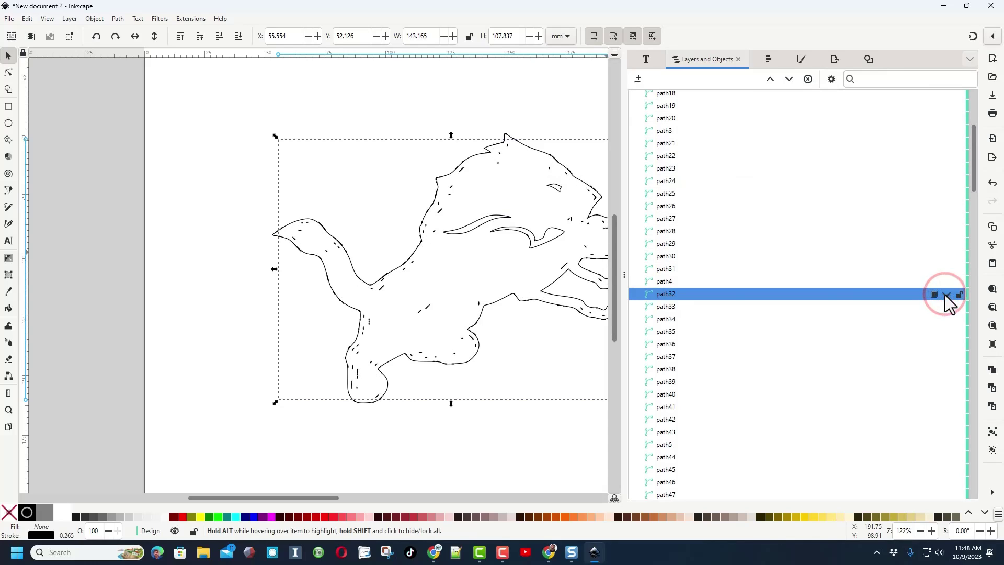
{"action": "left_click", "coordinate": [538, 150]}
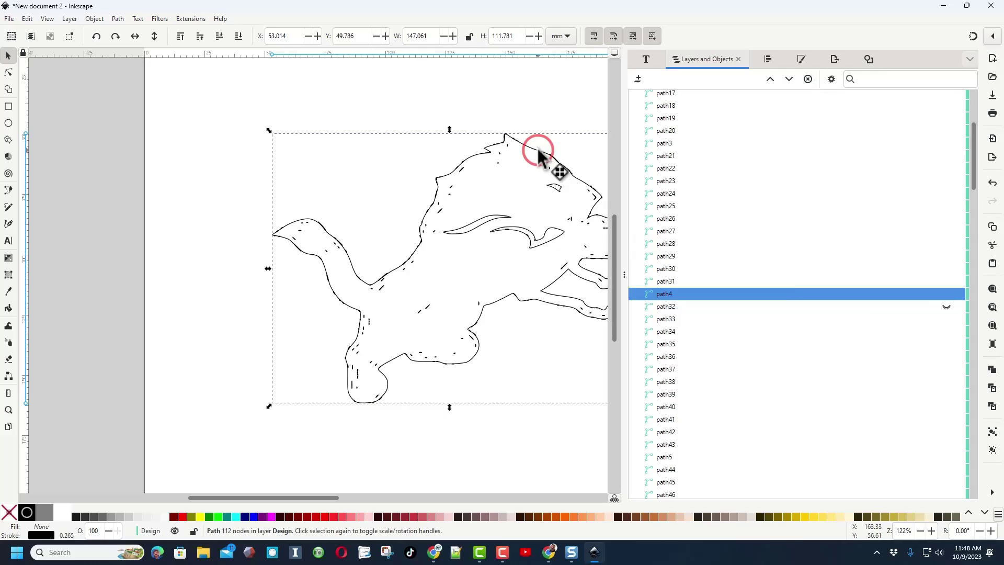
{"action": "left_click", "coordinate": [946, 295]}
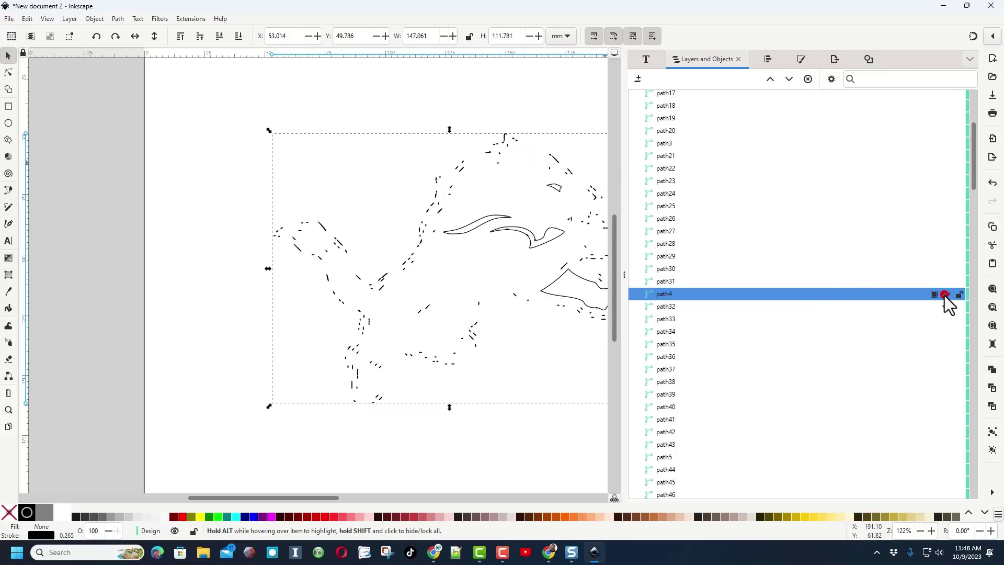
Hide the remaining large shapes: the two body stripes path7 and path6, the eye path9 and the front leg path10.
{"action": "left_click", "coordinate": [478, 222]}
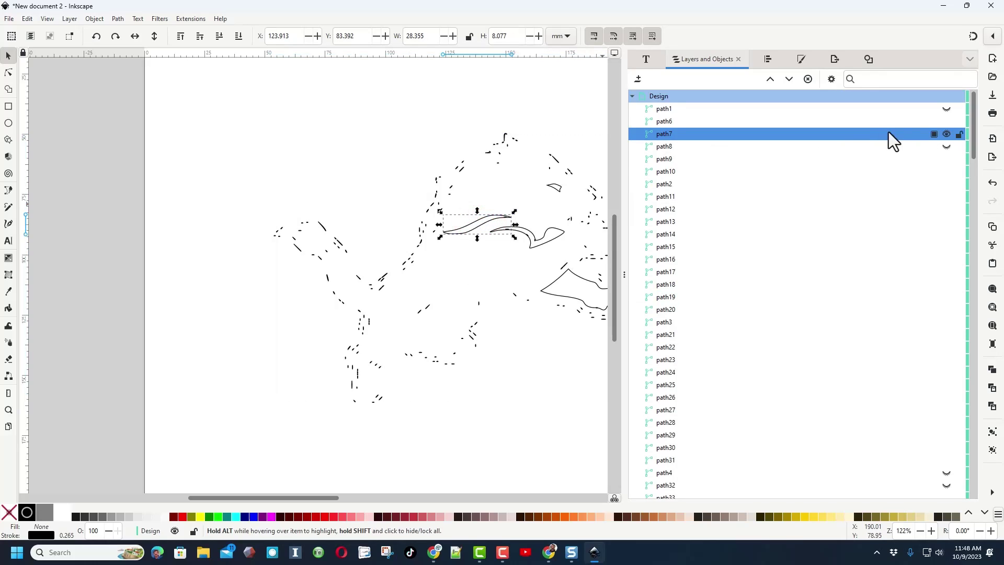
{"action": "left_click", "coordinate": [946, 134]}
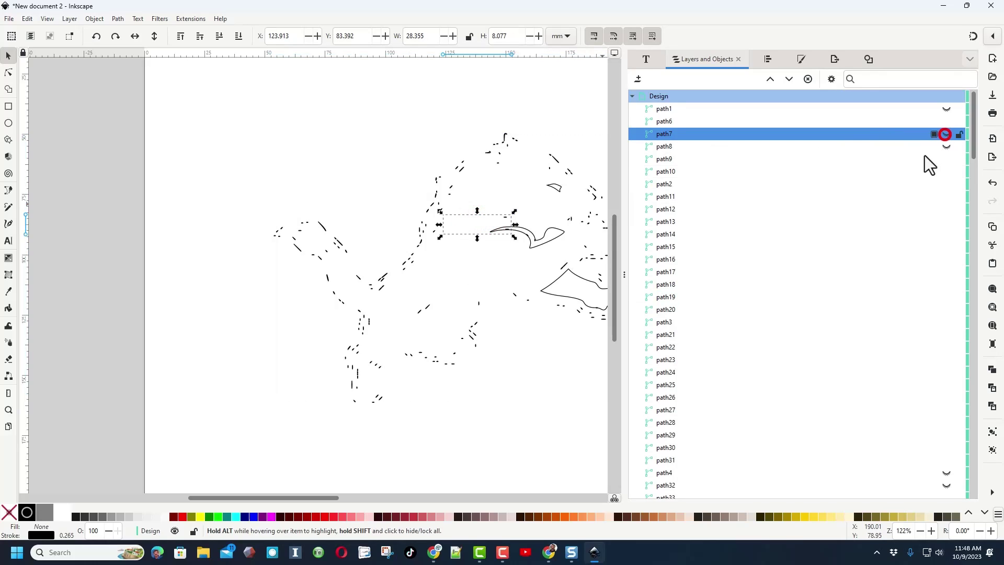
{"action": "left_click", "coordinate": [547, 242]}
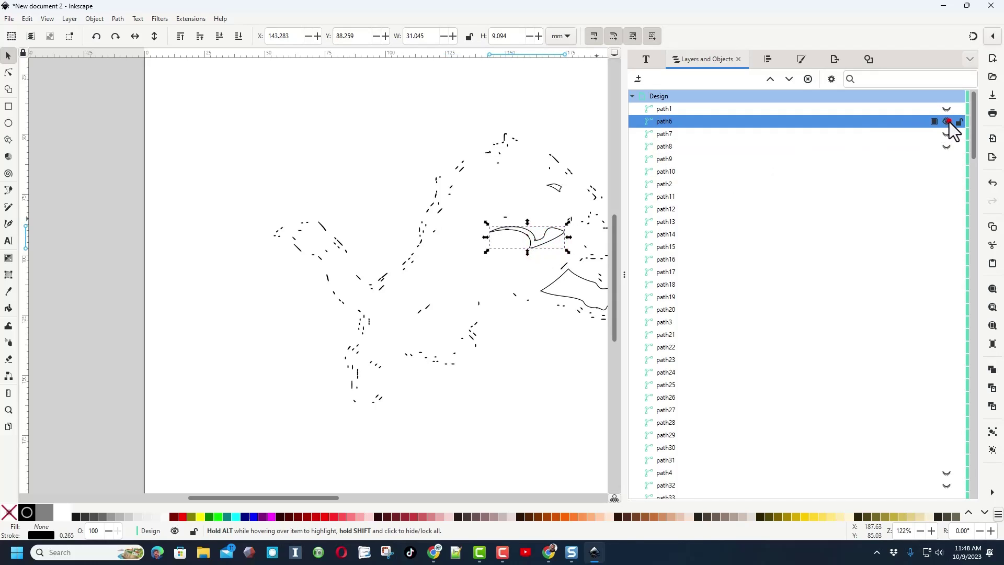
{"action": "left_click", "coordinate": [947, 121]}
{"action": "left_click", "coordinate": [556, 188]}
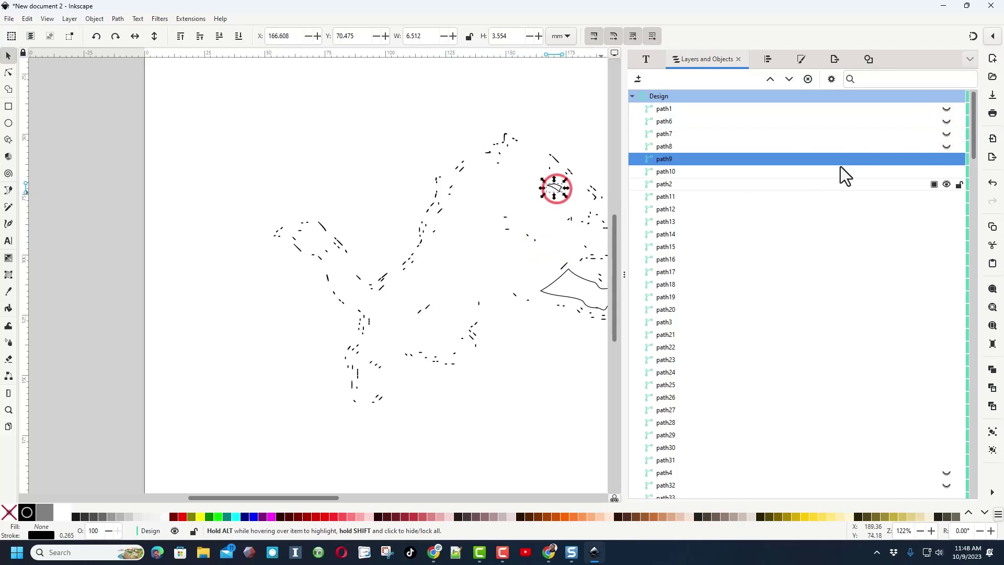
{"action": "left_click", "coordinate": [947, 160]}
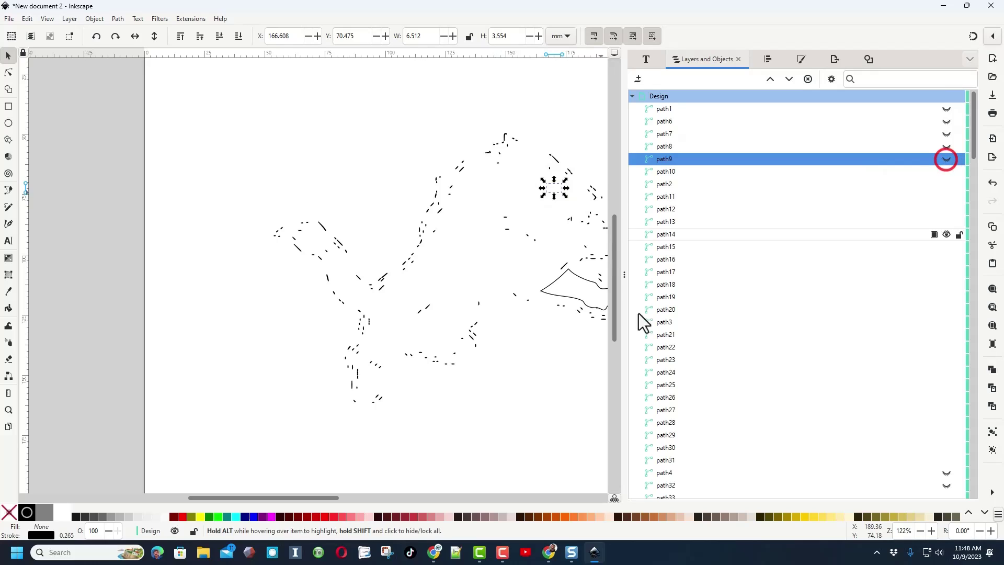
{"action": "left_click", "coordinate": [566, 298]}
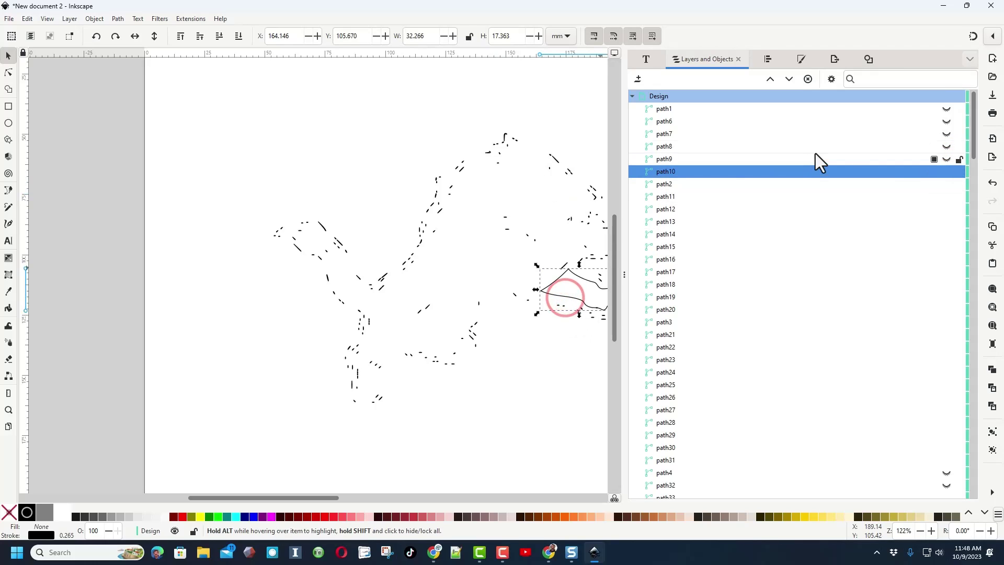
{"action": "left_click", "coordinate": [947, 171]}
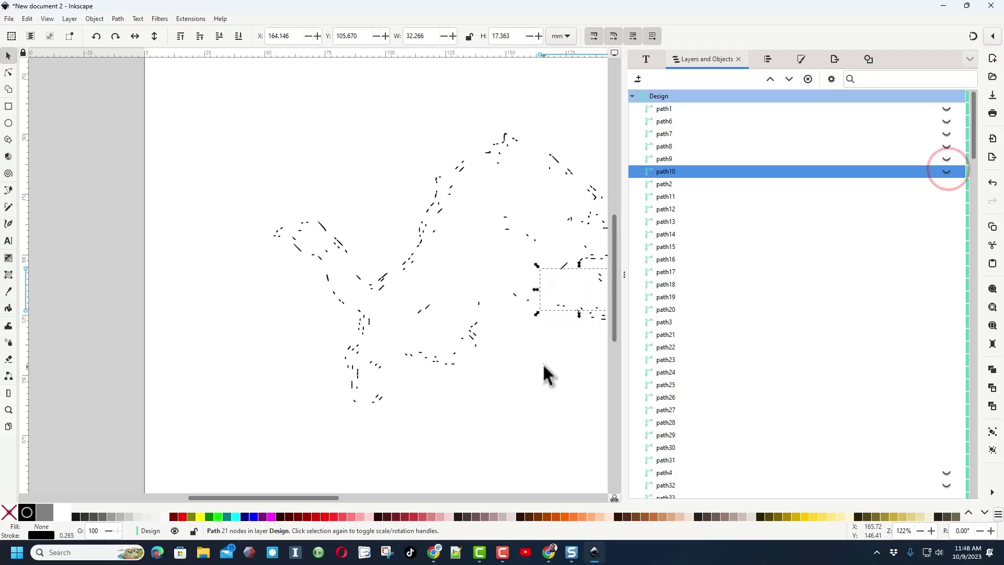
Select all the small stray fragments still visible around the hidden lion shapes and delete them.
{"action": "scroll", "coordinate": [453, 366], "scroll_direction": "down", "scroll_amount": 1, "text": "ctrl"}
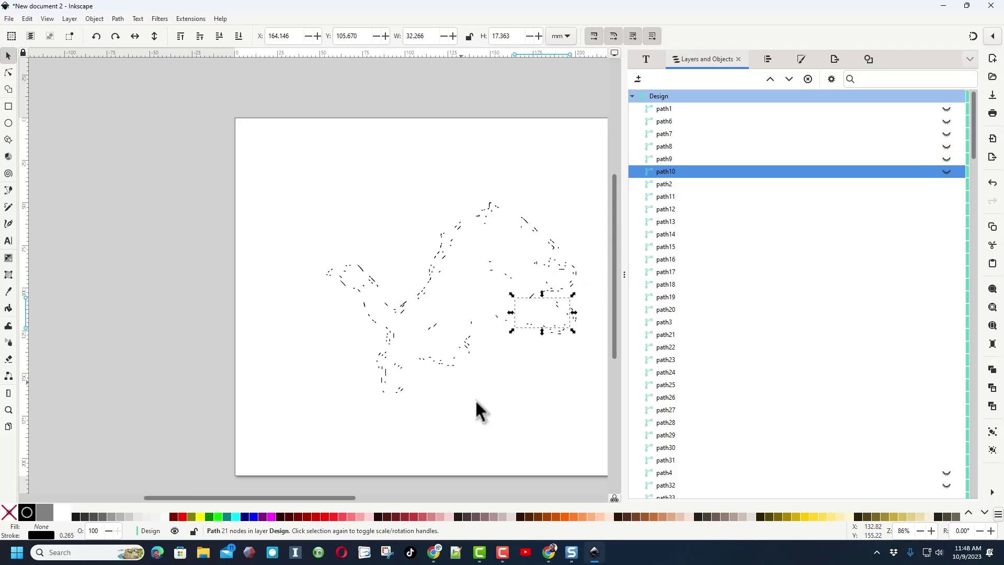
{"action": "left_click", "coordinate": [510, 430]}
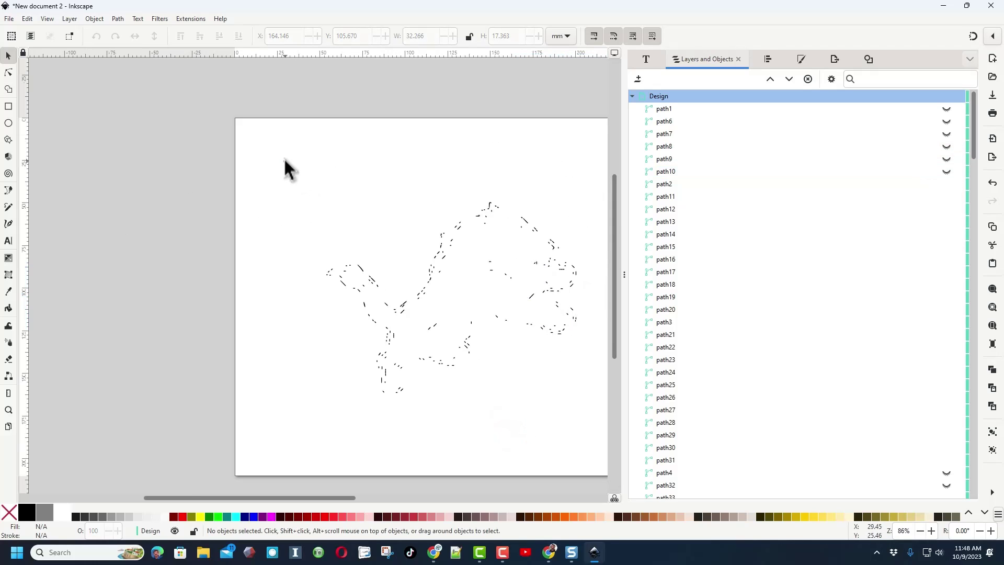
{"action": "left_click_drag", "start_coordinate": [283, 158], "coordinate": [553, 419]}
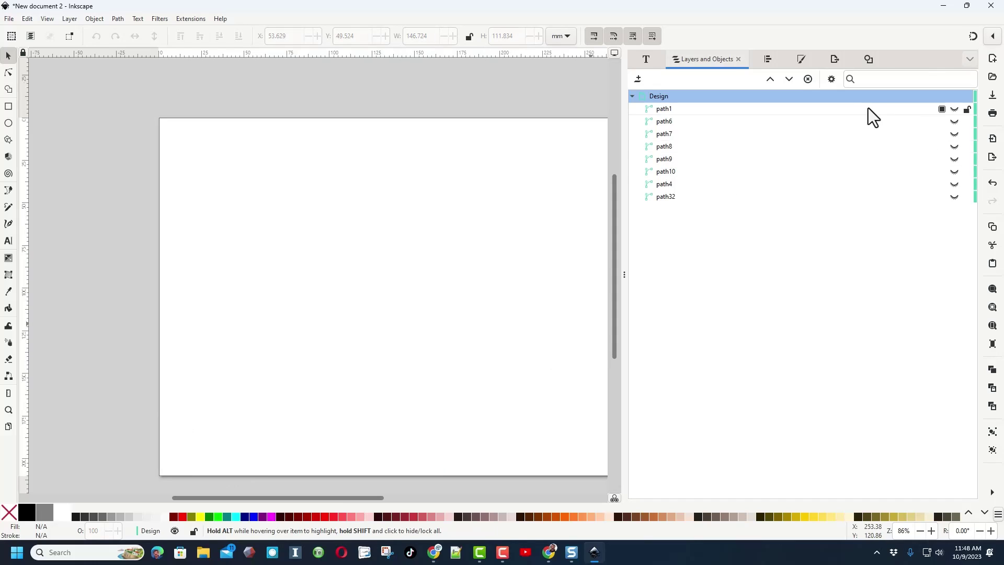
Make all eight hidden lion paths visible again, from path1 through path32.
{"action": "left_click", "coordinate": [955, 109]}
{"action": "left_click", "coordinate": [955, 121]}
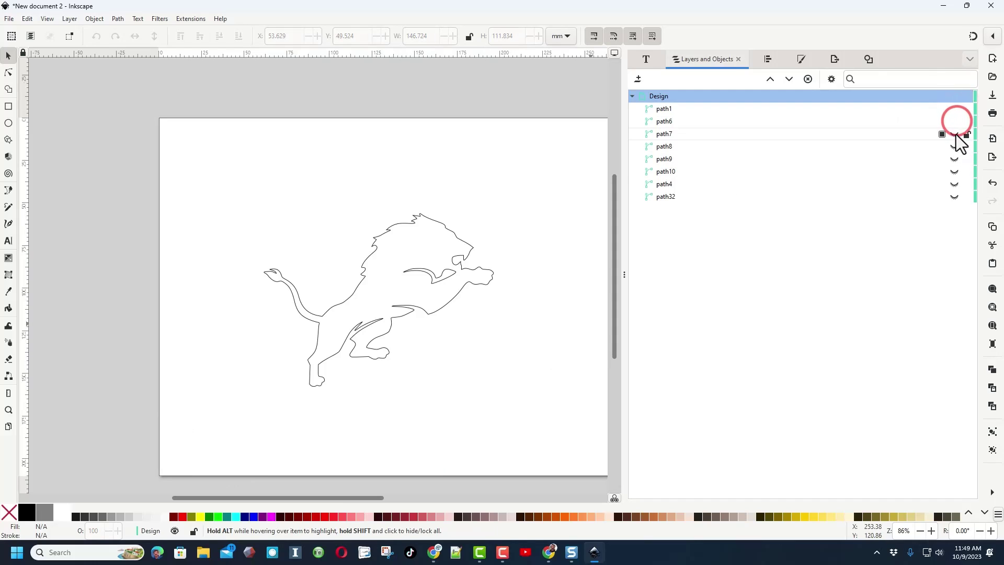
{"action": "left_click", "coordinate": [955, 134]}
{"action": "left_click", "coordinate": [955, 146]}
{"action": "left_click", "coordinate": [954, 159]}
{"action": "left_click", "coordinate": [955, 172]}
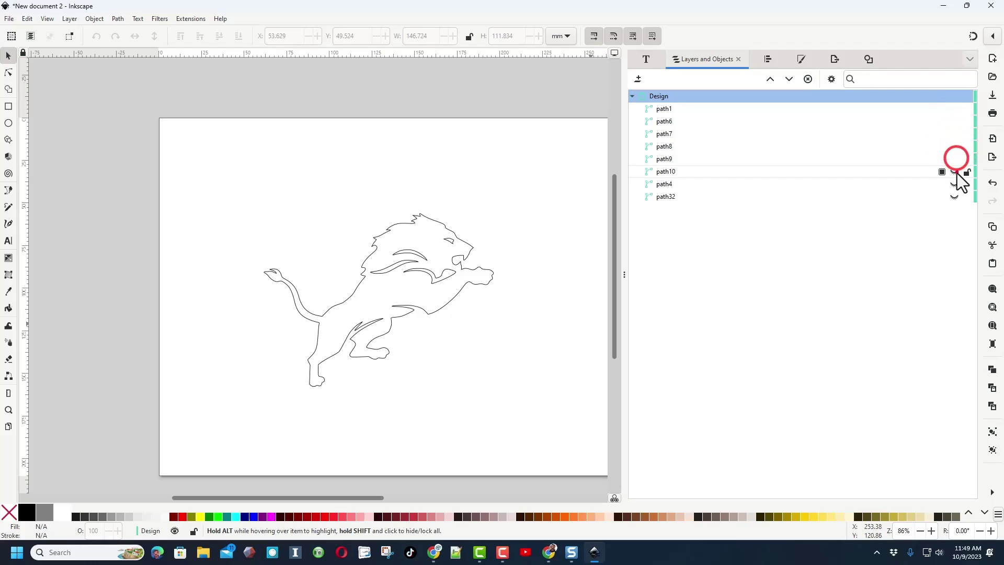
{"action": "left_click", "coordinate": [955, 184]}
{"action": "left_click", "coordinate": [955, 197]}
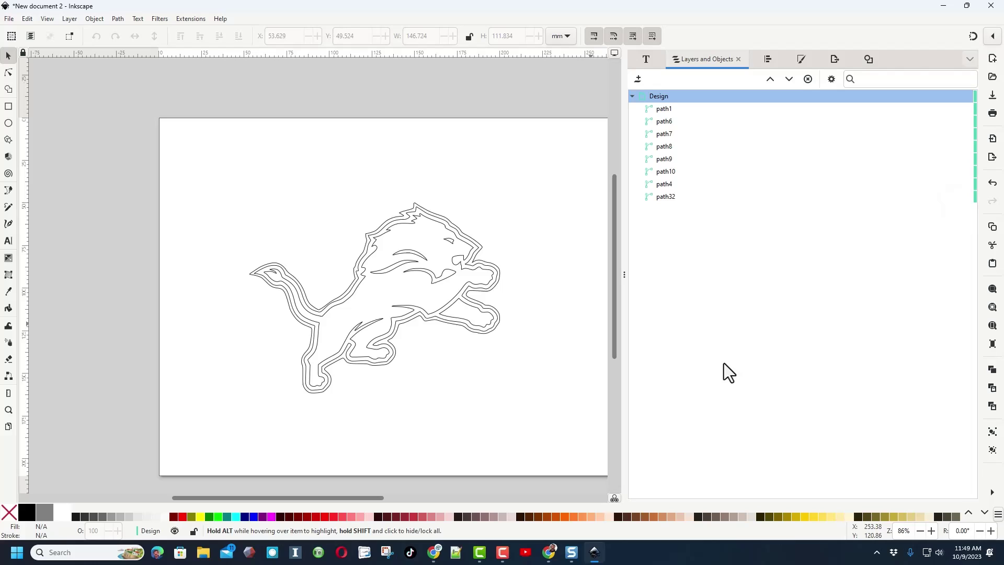
Set the stroke of the lion's outermost outline, path4, to blue and hide that path.
{"action": "left_click", "coordinate": [393, 361]}
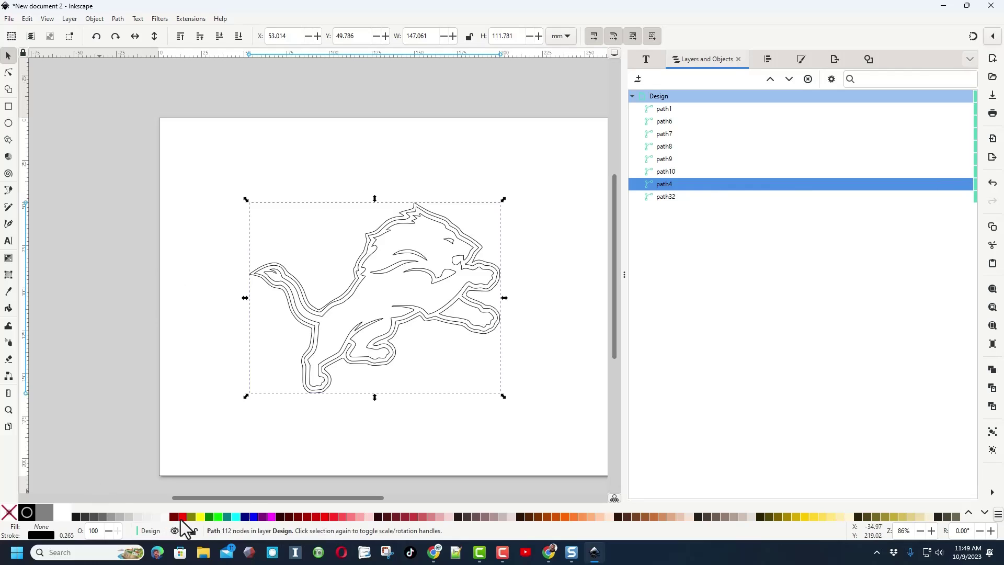
{"action": "right_click", "coordinate": [253, 516]}
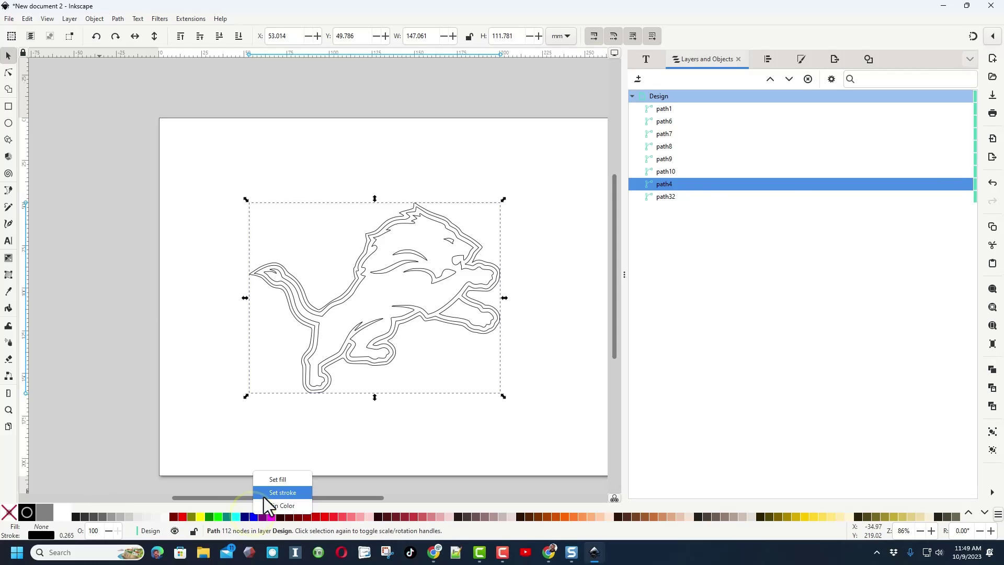
{"action": "left_click", "coordinate": [264, 497]}
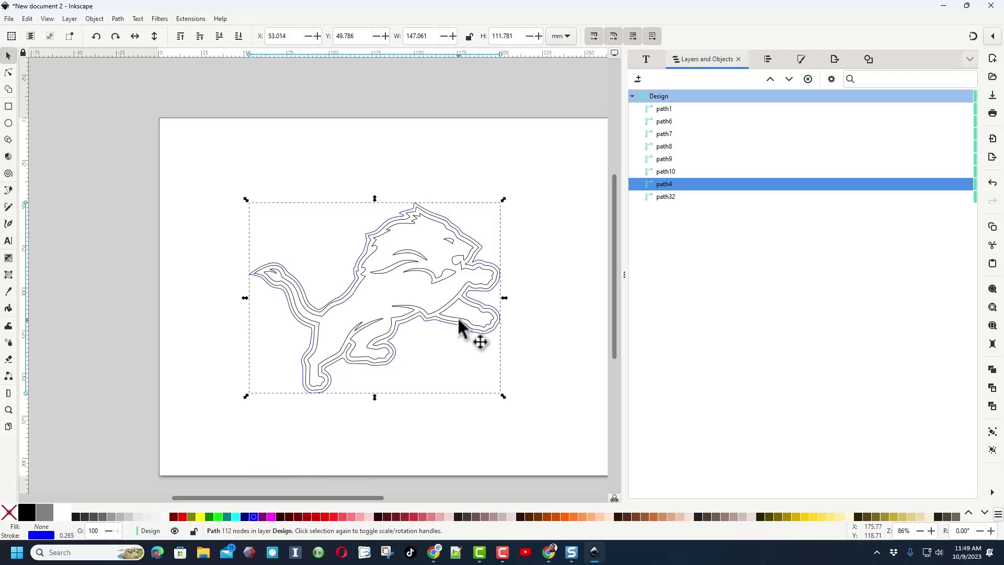
{"action": "left_click", "coordinate": [955, 185]}
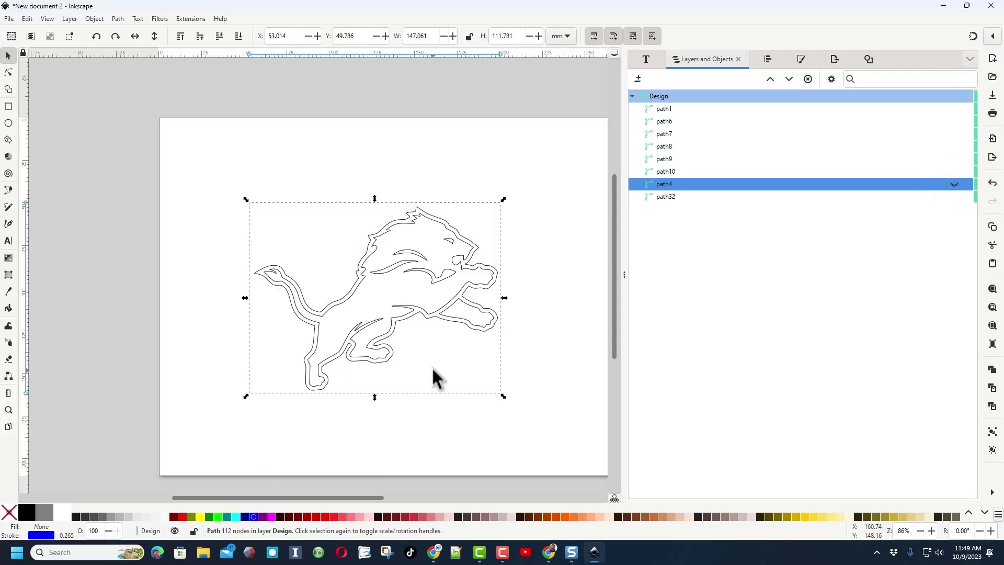
Group the outer outline path32, the main inner body path1 and the front leg path10.
{"action": "left_click", "coordinate": [380, 365]}
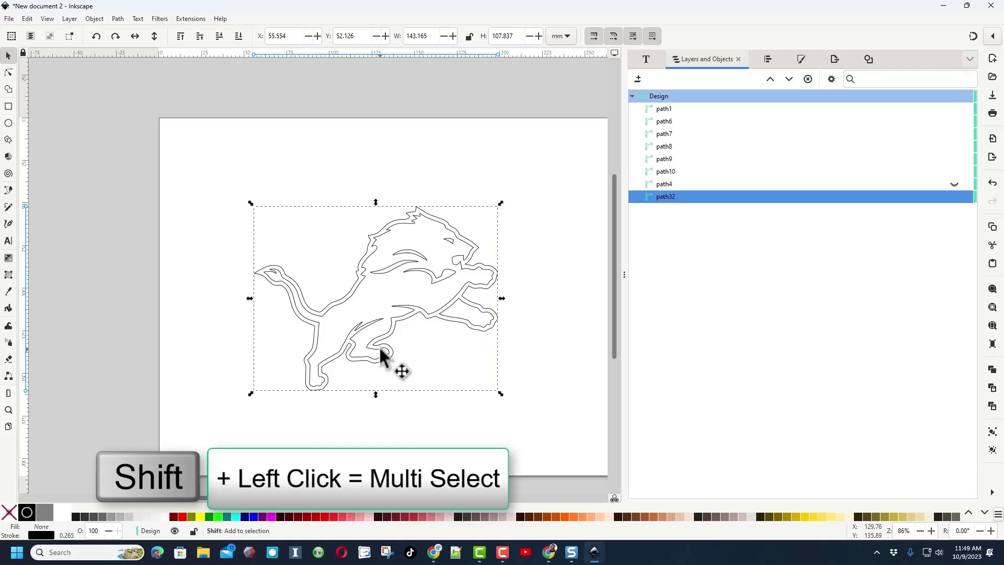
{"action": "left_click", "coordinate": [381, 349], "text": "shift"}
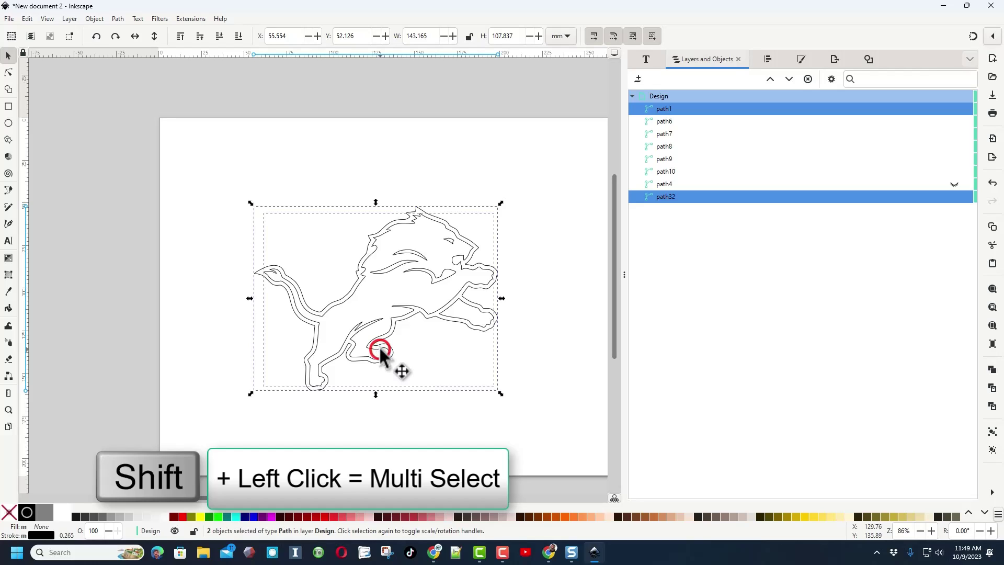
{"action": "left_click", "coordinate": [440, 314], "text": "shift"}
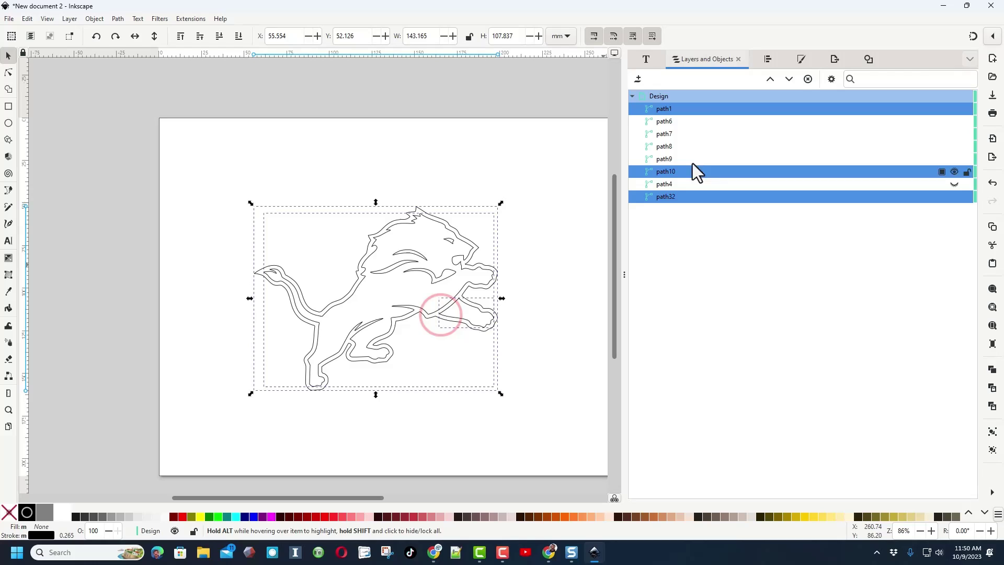
{"action": "key", "text": "ctrl+g"}
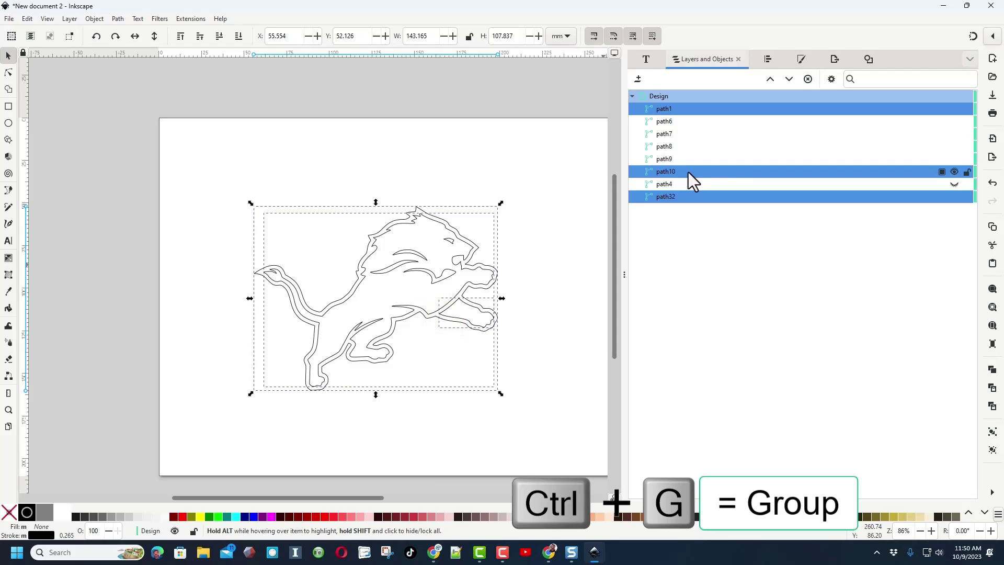
{"action": "right_click", "coordinate": [725, 172]}
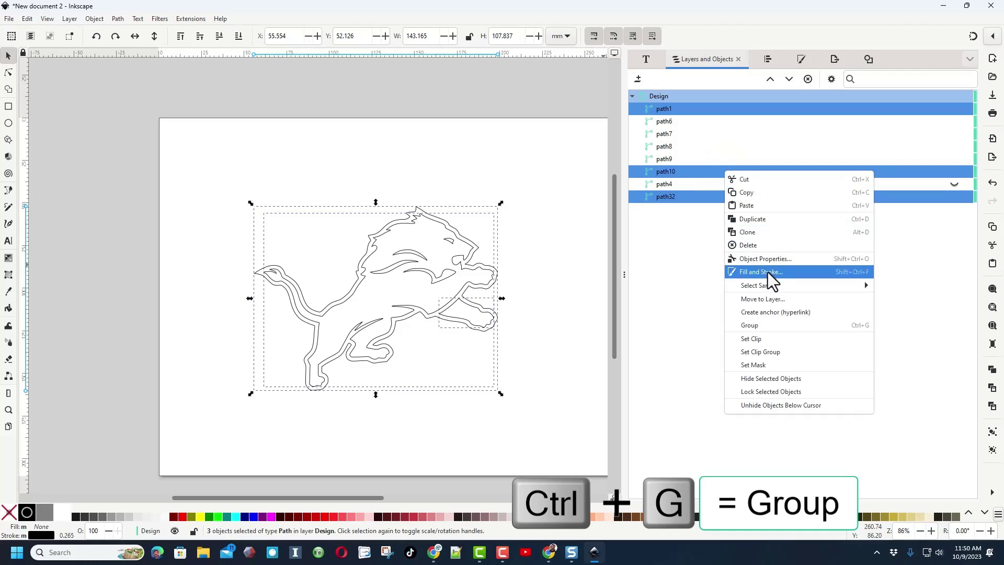
{"action": "left_click", "coordinate": [767, 325]}
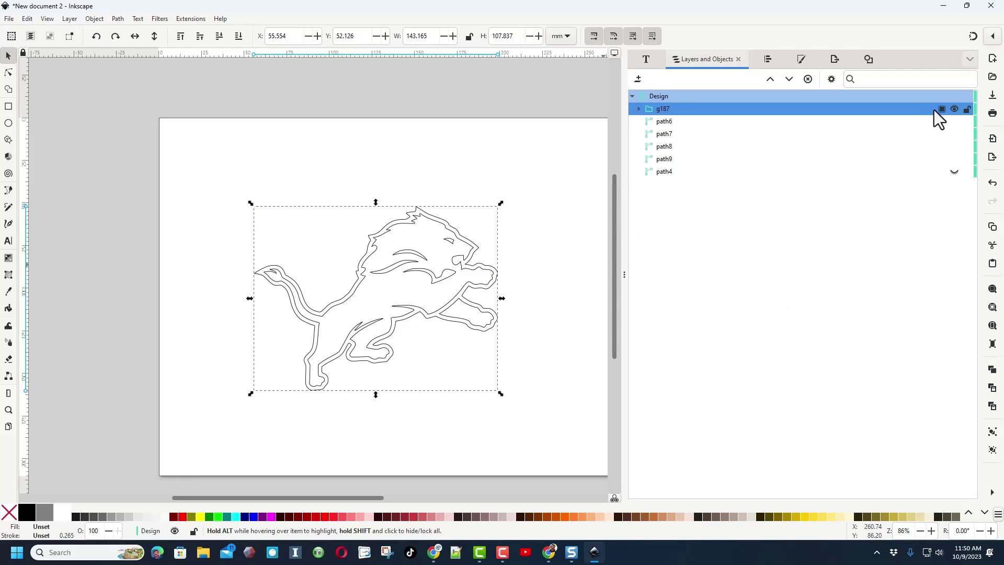
Hide the body outline group and group the four detail paths, the eye and stripes path6 to path9.
{"action": "left_click", "coordinate": [952, 110]}
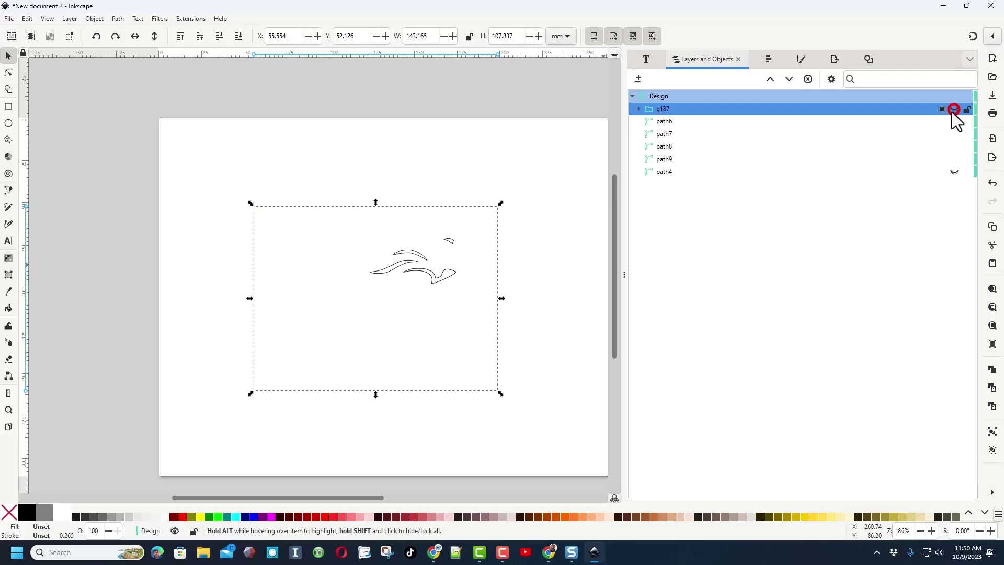
{"action": "left_click", "coordinate": [350, 232]}
{"action": "left_click_drag", "start_coordinate": [354, 229], "coordinate": [475, 299]}
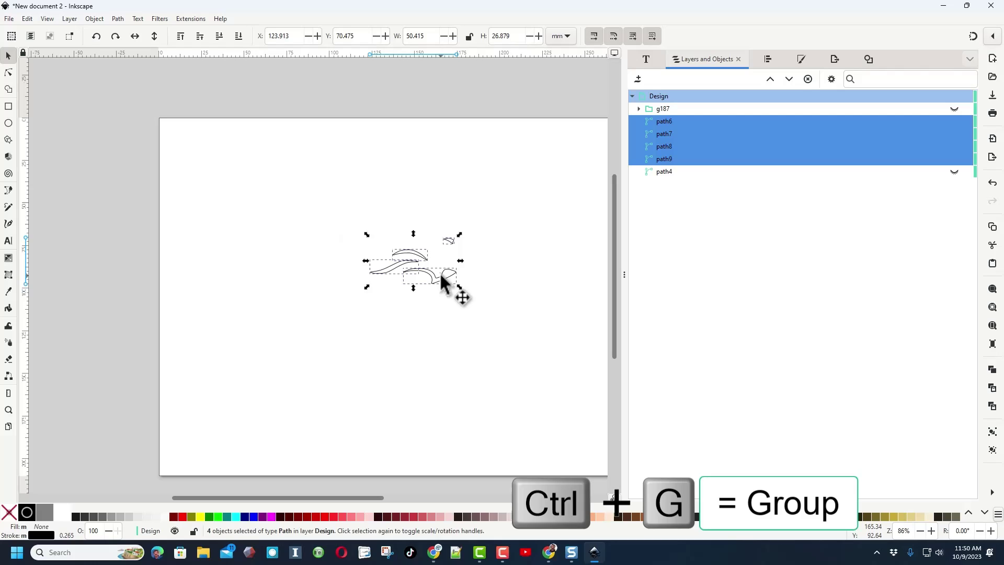
{"action": "right_click", "coordinate": [441, 277]}
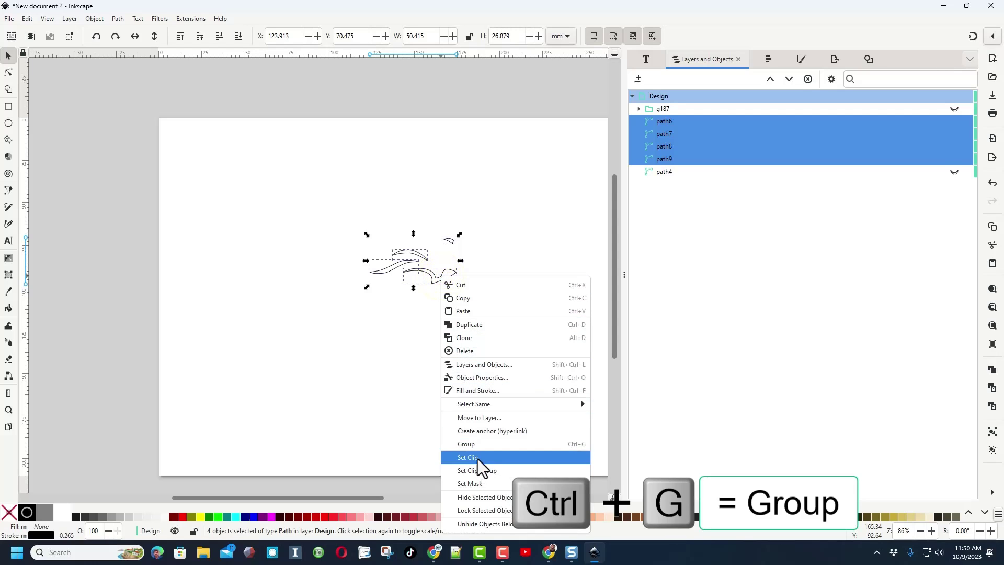
{"action": "left_click", "coordinate": [477, 444]}
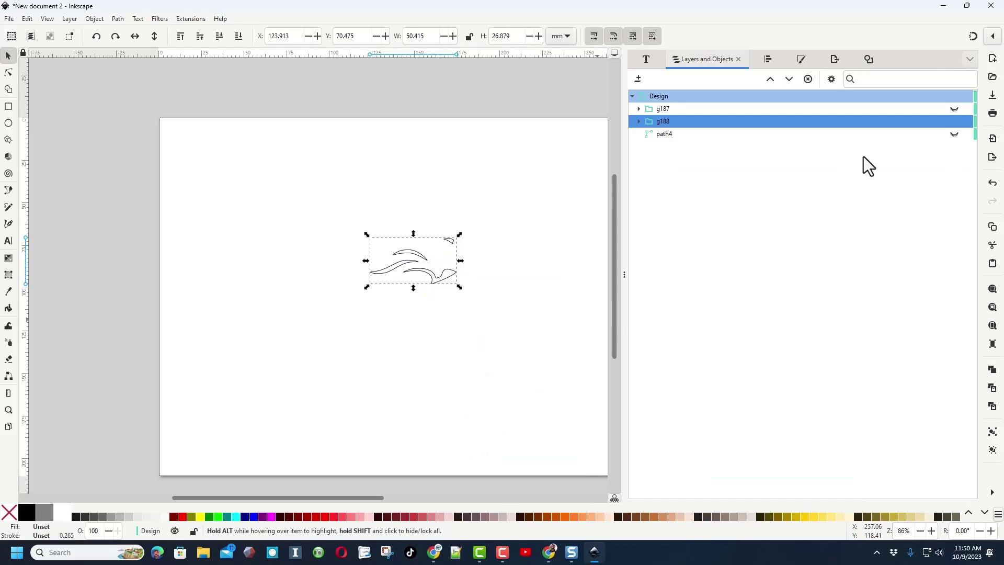
Unhide the blue outermost outline and the body outline group, and clear the selection.
{"action": "left_click", "coordinate": [954, 134]}
{"action": "left_click", "coordinate": [953, 109]}
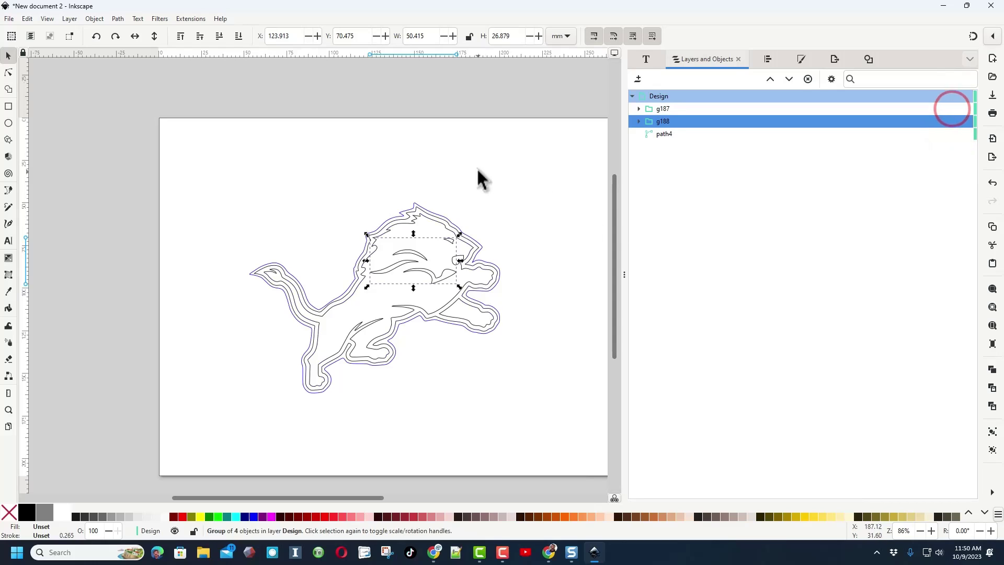
{"action": "left_click", "coordinate": [466, 132]}
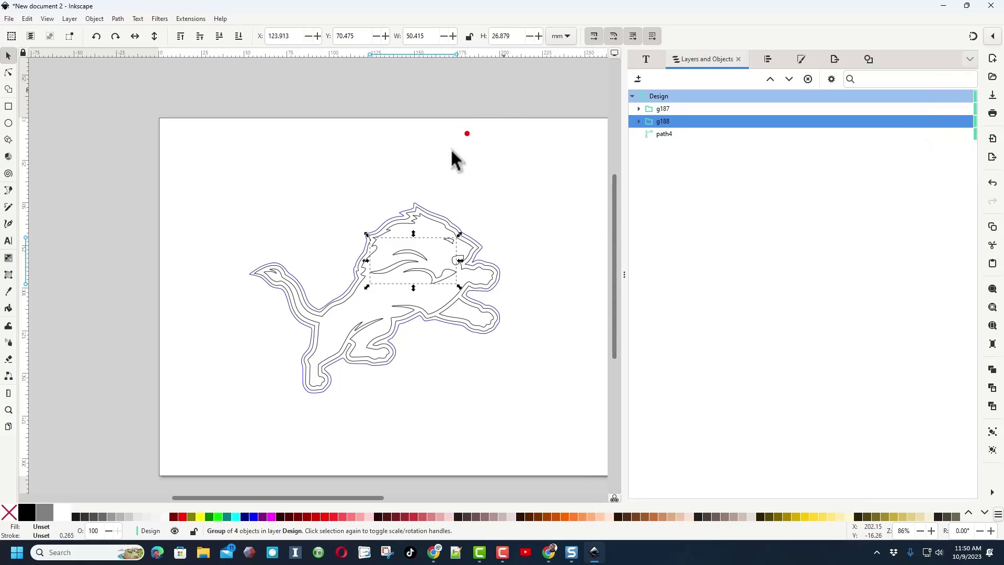
Export only the blue outermost lion outline, path4, to Downloads as an SVG named lionskcback.svg.
{"action": "left_click", "coordinate": [412, 203]}
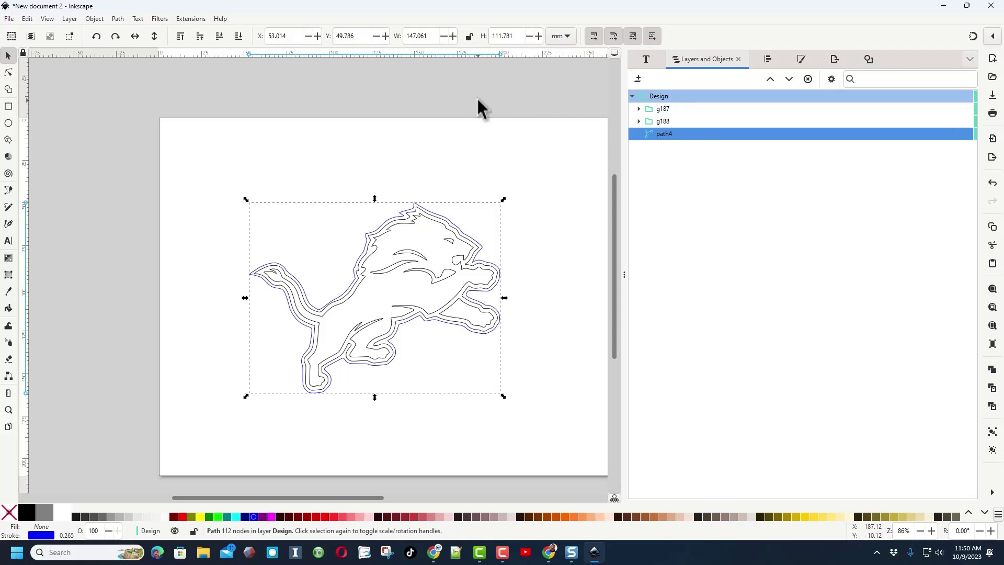
{"action": "left_click", "coordinate": [16, 18]}
{"action": "left_click", "coordinate": [31, 165]}
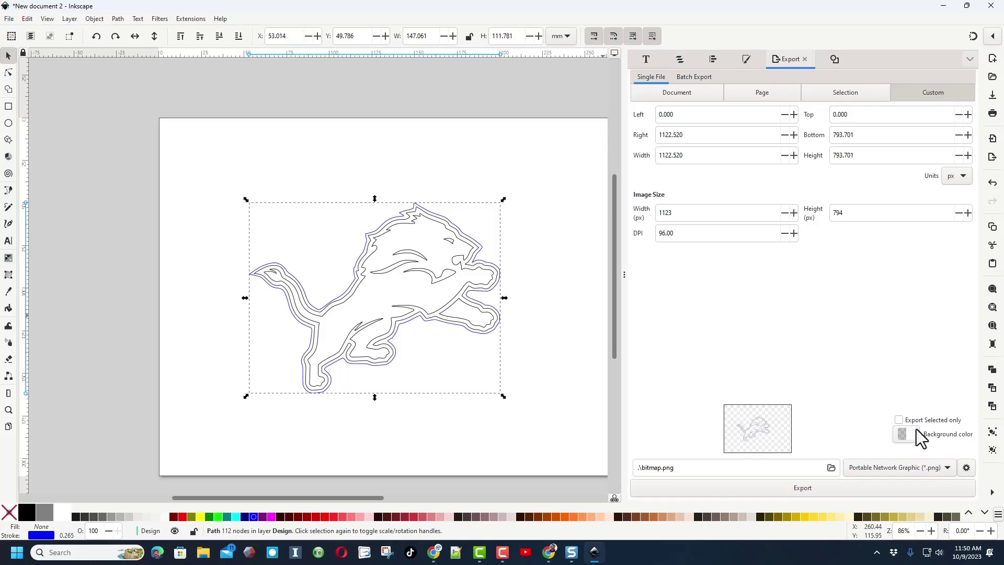
{"action": "left_click", "coordinate": [918, 469]}
{"action": "left_click", "coordinate": [865, 483]}
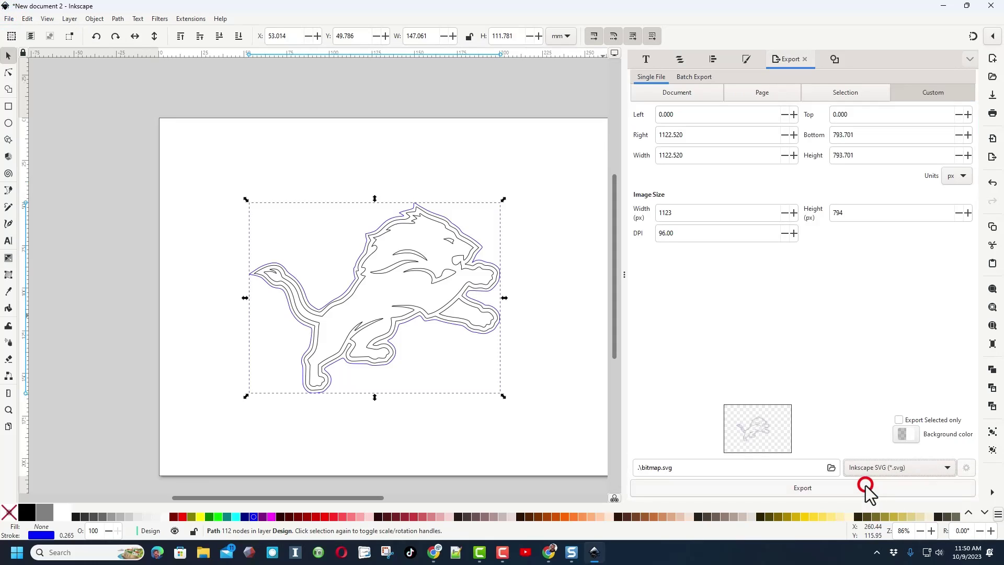
{"action": "left_click", "coordinate": [882, 474]}
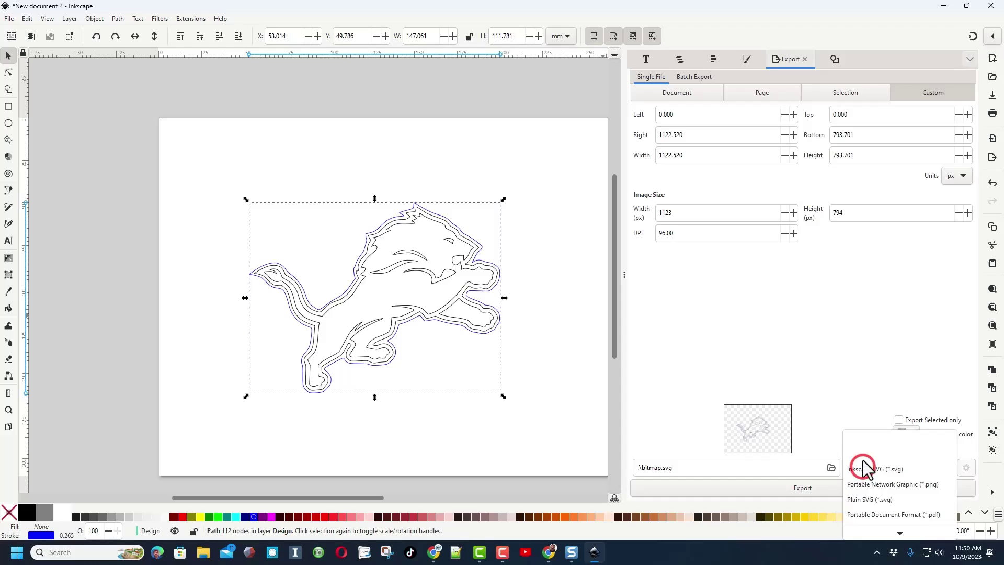
{"action": "left_click", "coordinate": [864, 497]}
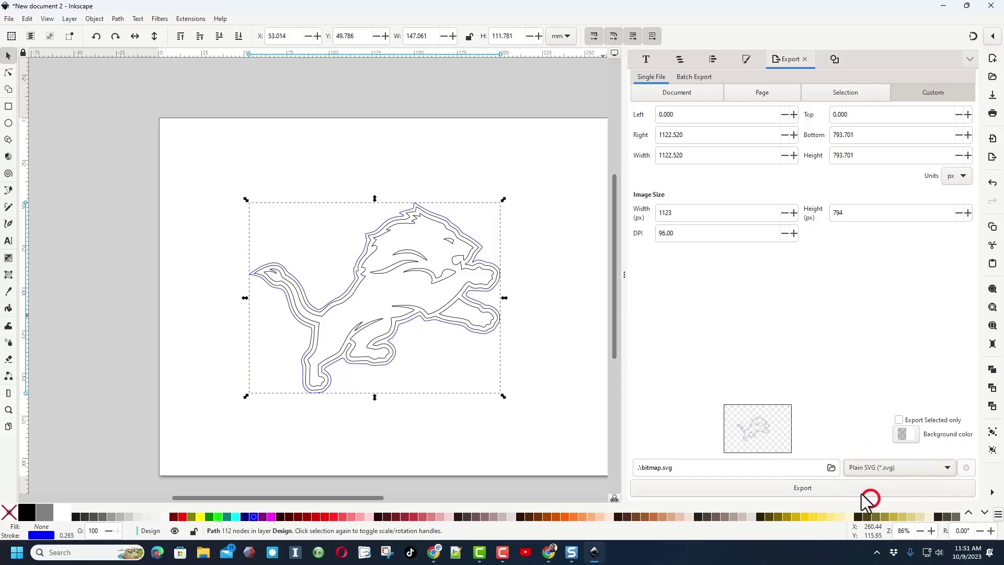
{"action": "left_click", "coordinate": [899, 421]}
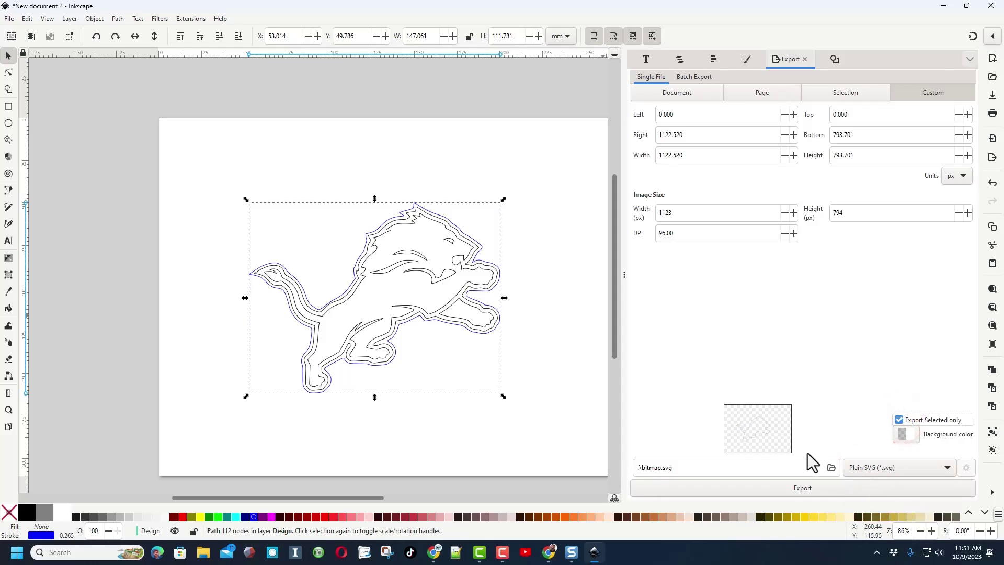
{"action": "left_click", "coordinate": [830, 467]}
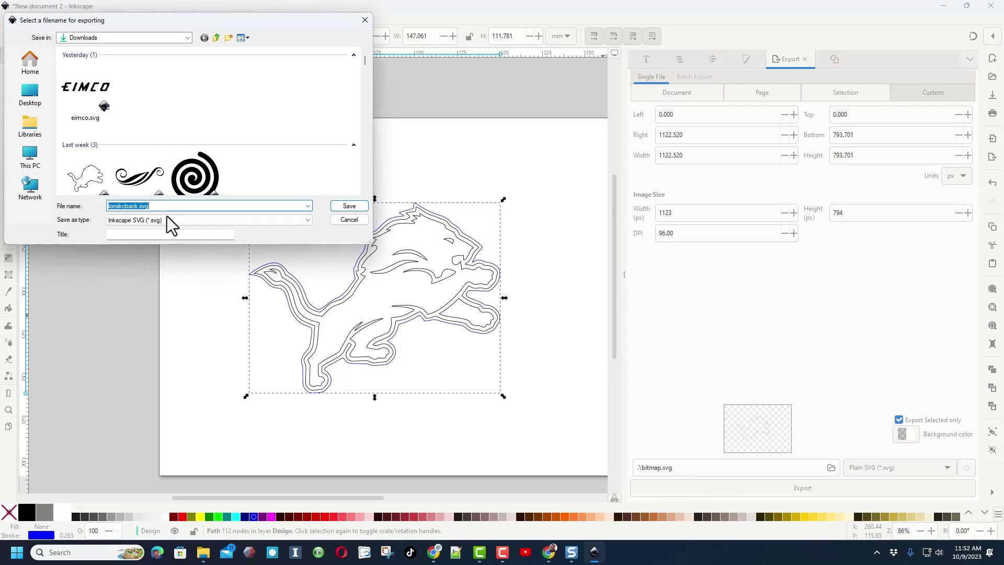
{"action": "left_click", "coordinate": [355, 205]}
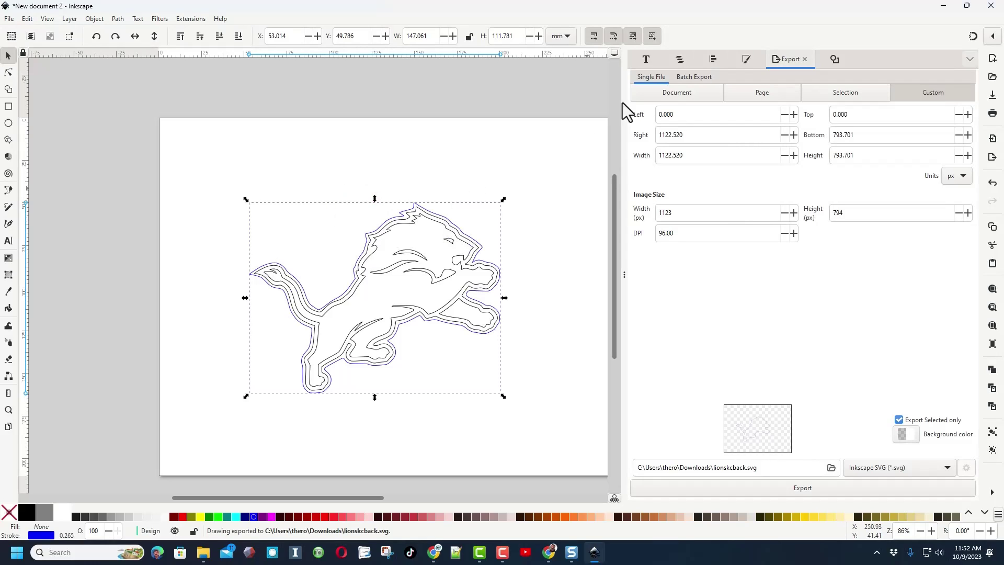
Export only the body outline group of three paths as lionskcoutline.svg.
{"action": "left_click", "coordinate": [445, 228]}
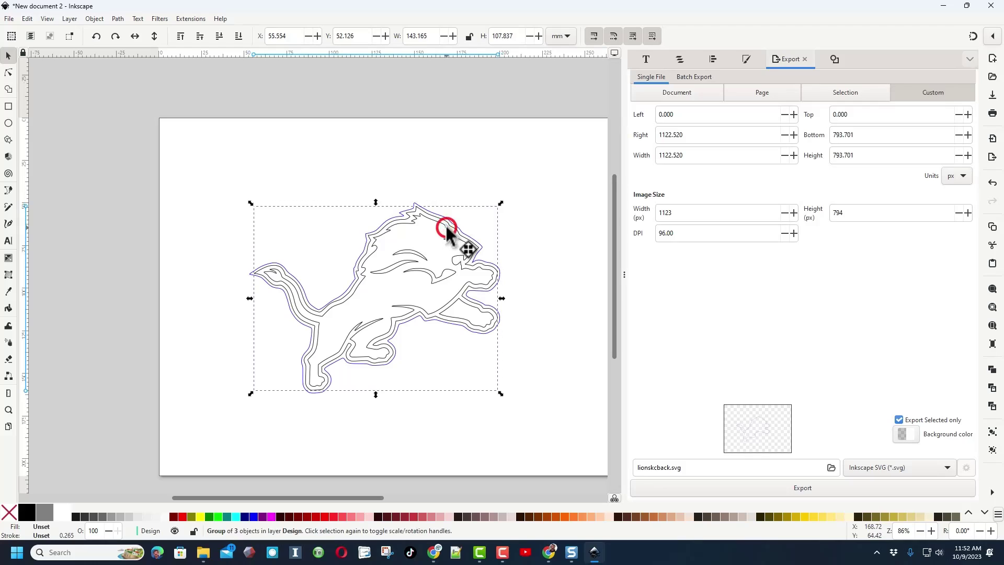
{"action": "left_click", "coordinate": [443, 228]}
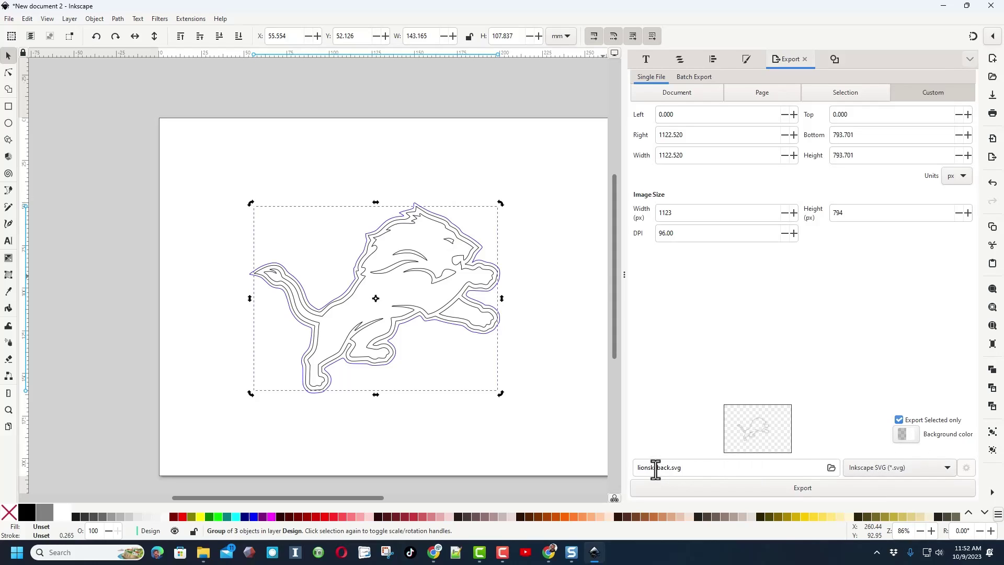
{"action": "left_click_drag", "start_coordinate": [657, 468], "coordinate": [671, 468]}
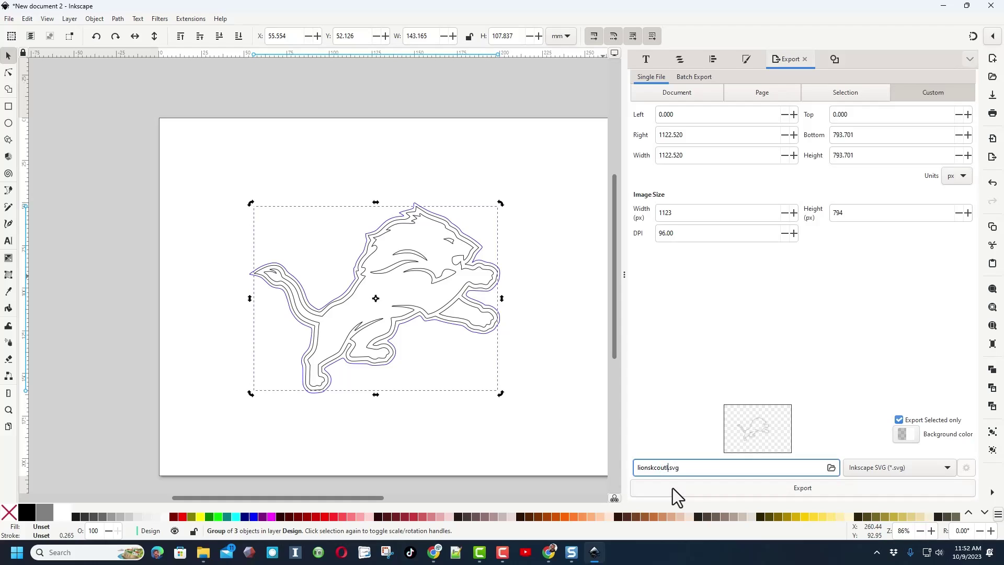
{"action": "left_click", "coordinate": [786, 490]}
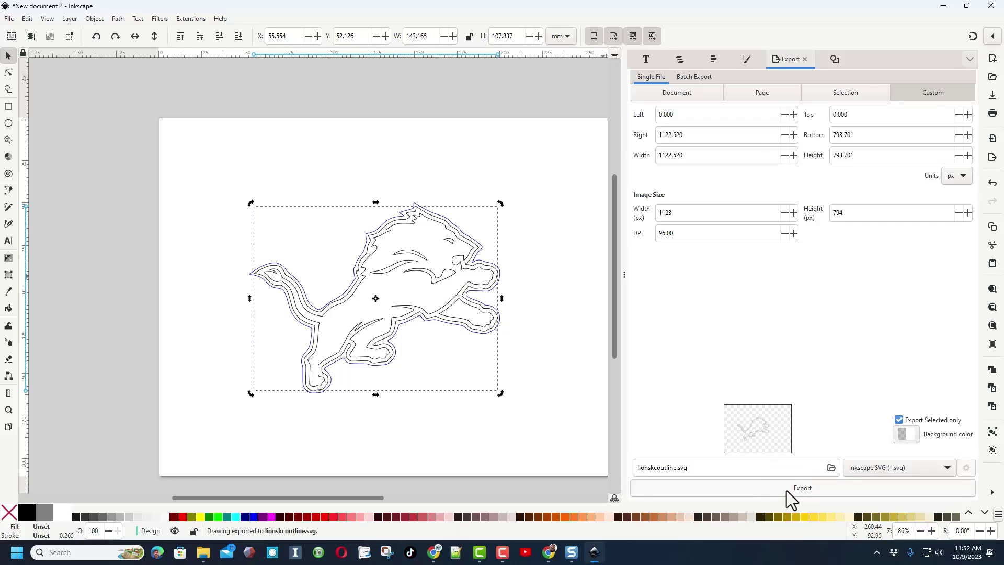
Export only the group of four eye and stripe detail paths to Downloads as lionskcdetails.svg.
{"action": "left_click", "coordinate": [423, 256]}
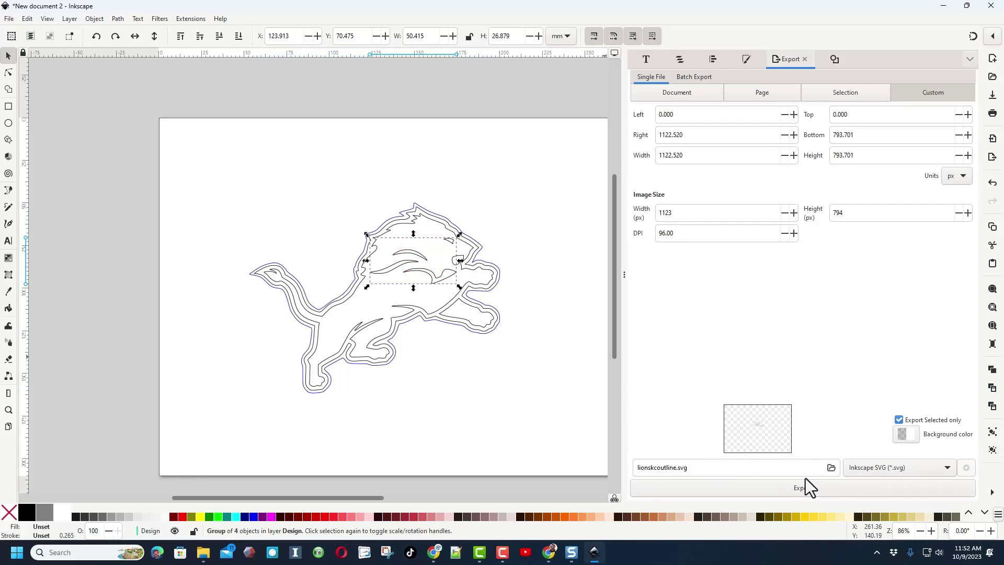
{"action": "left_click", "coordinate": [832, 468]}
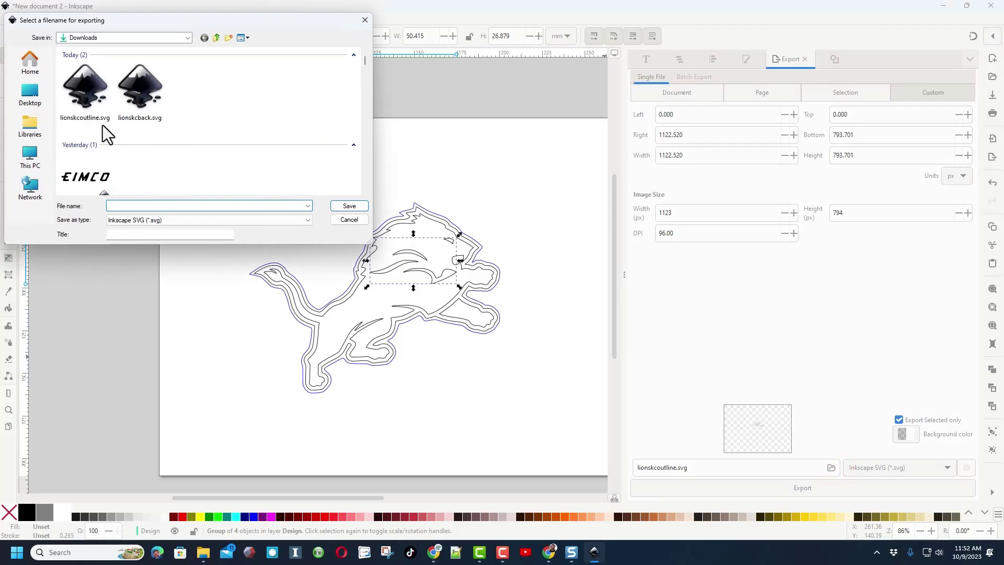
{"action": "left_click", "coordinate": [120, 117]}
{"action": "left_click_drag", "start_coordinate": [125, 205], "coordinate": [137, 206]}
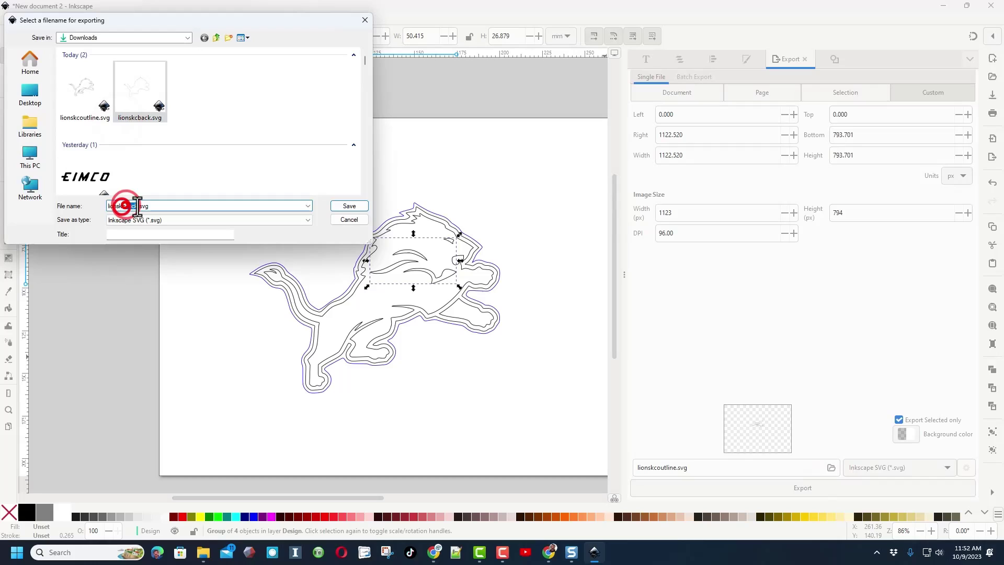
{"action": "type", "text": "details"}
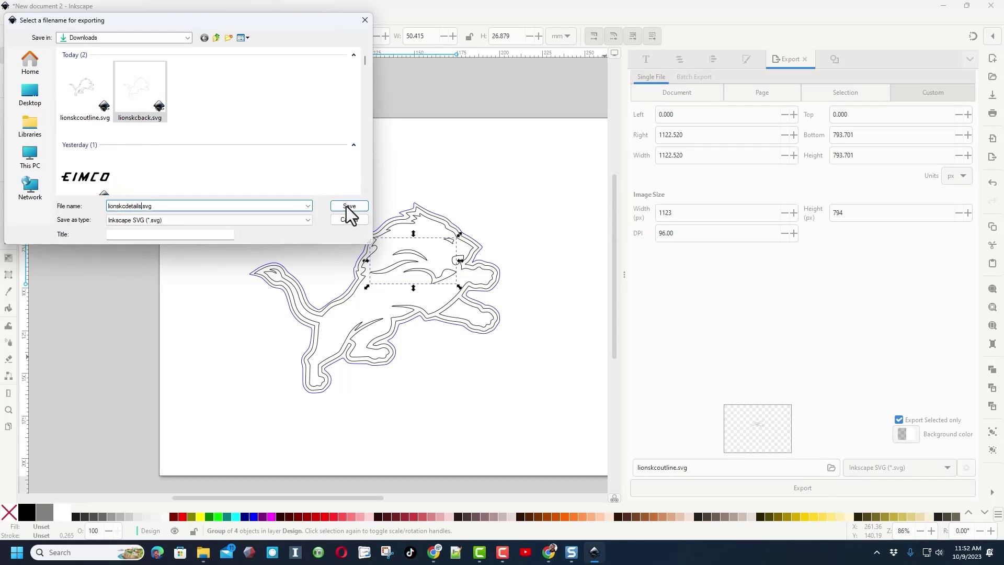
{"action": "left_click", "coordinate": [347, 206]}
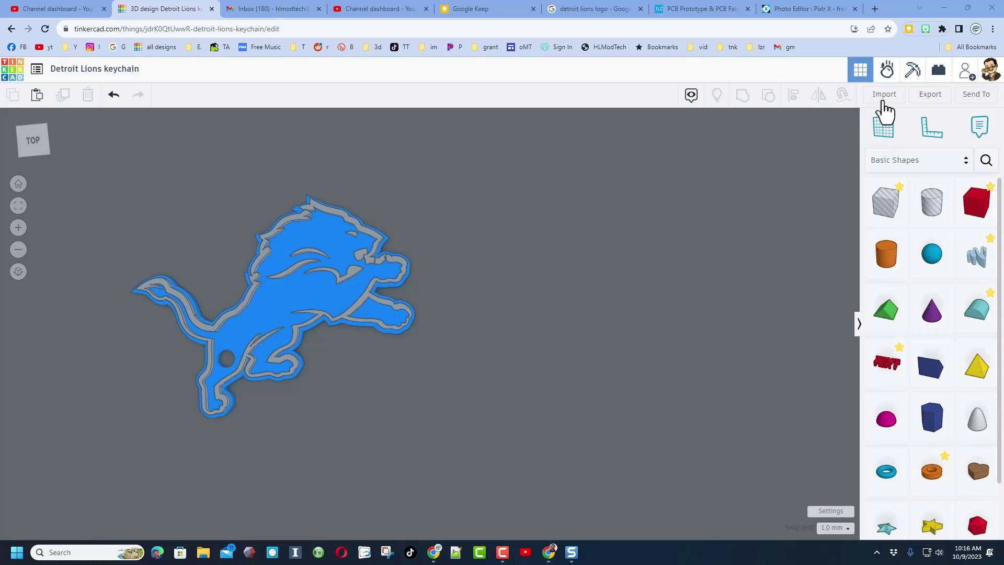
In the Detroit Lions keychain design in Tinkercad, choose lionskcback.svg for import and center it on Art.
{"action": "left_click", "coordinate": [884, 95]}
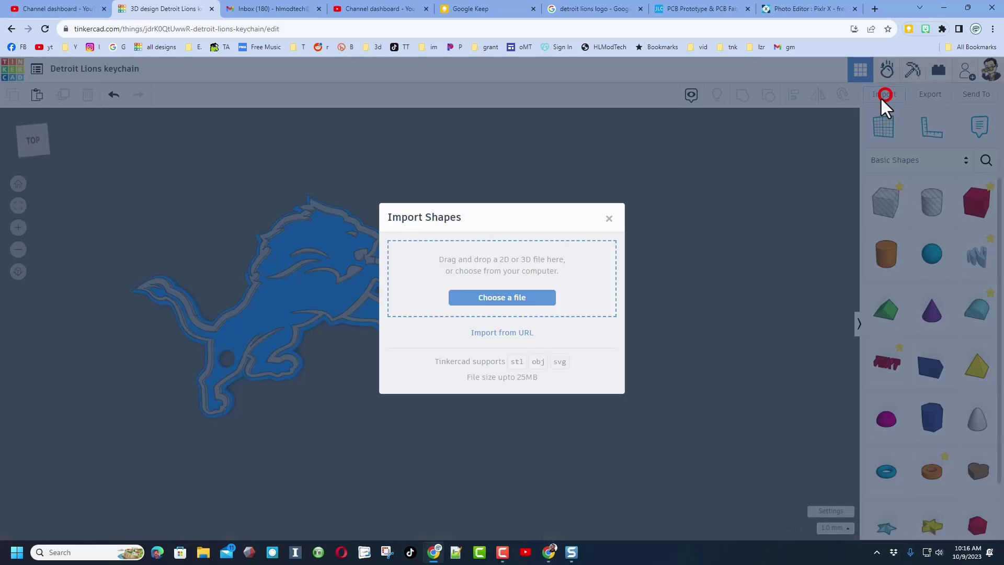
{"action": "left_click", "coordinate": [525, 309]}
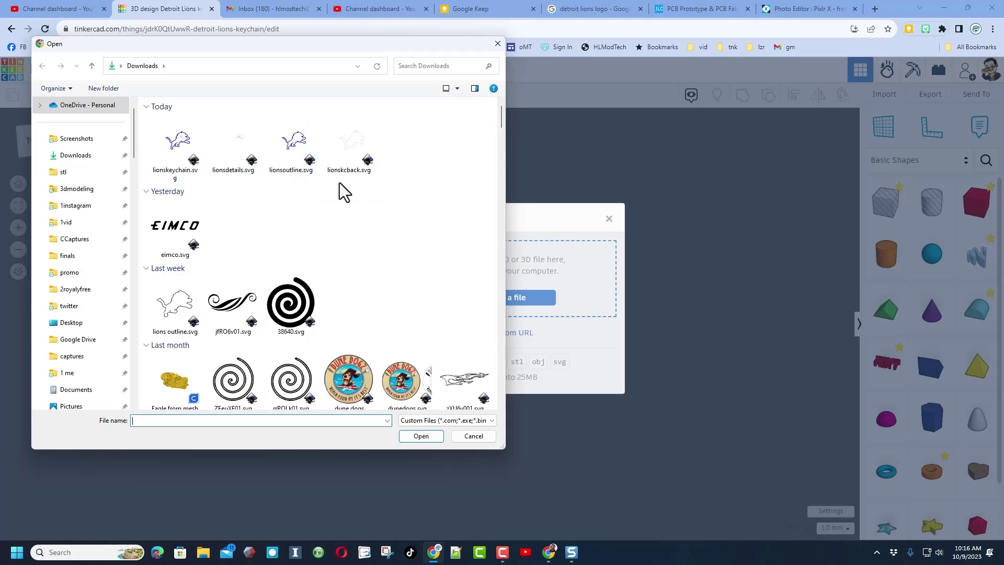
{"action": "left_click", "coordinate": [335, 148]}
{"action": "left_click", "coordinate": [421, 437]}
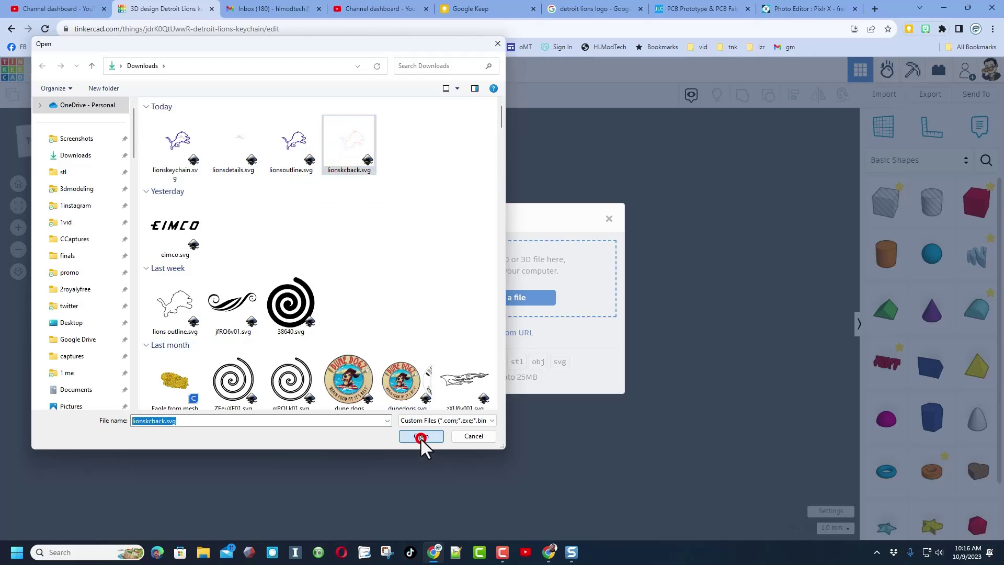
{"action": "left_click", "coordinate": [480, 322]}
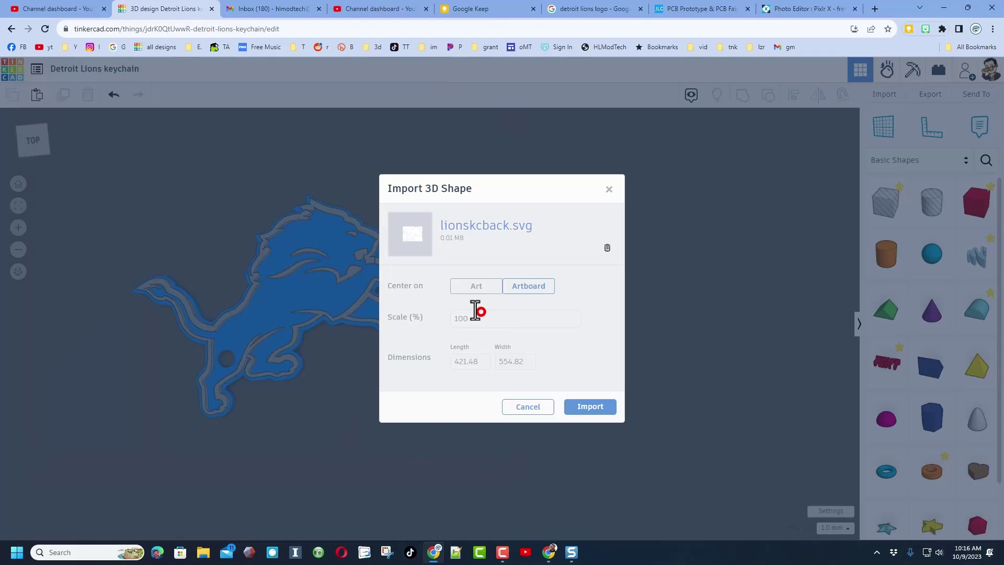
{"action": "left_click", "coordinate": [483, 322]}
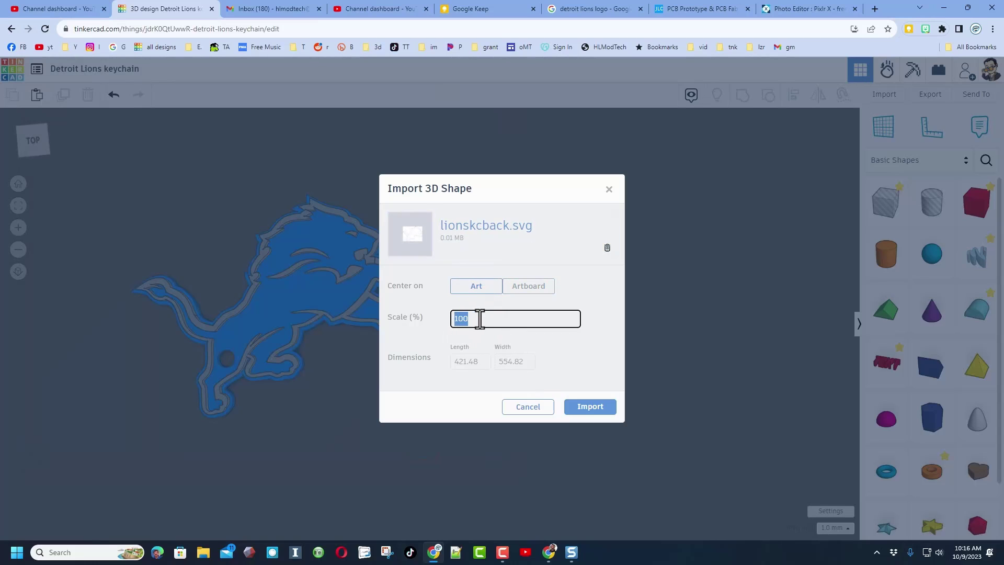
Try import scales of 40, 20 and 10 percent for lionskcback.svg.
{"action": "left_click_drag", "start_coordinate": [490, 319], "coordinate": [432, 319]}
{"action": "type", "text": "40"}
{"action": "left_click_drag", "start_coordinate": [484, 318], "coordinate": [391, 312]}
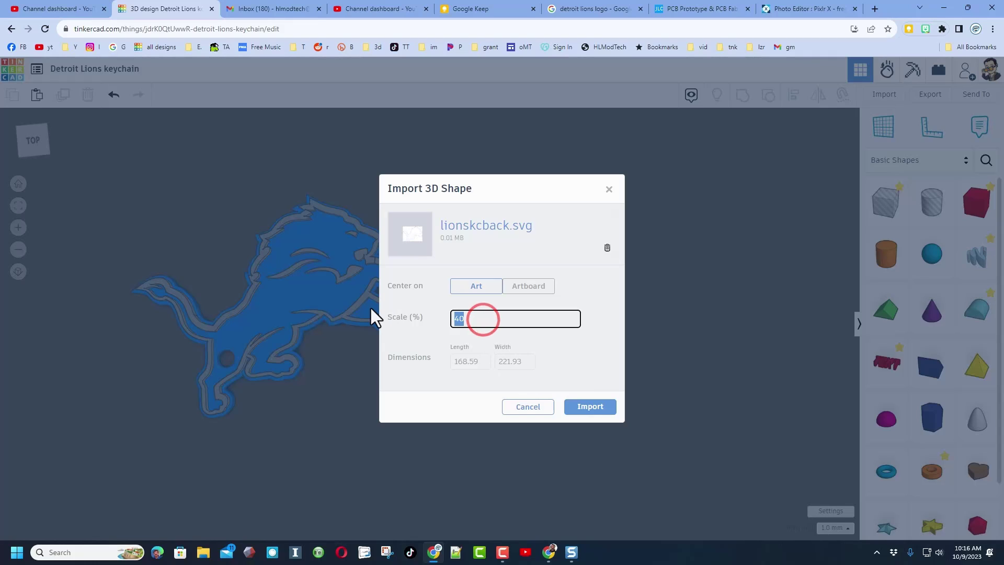
{"action": "type", "text": "20"}
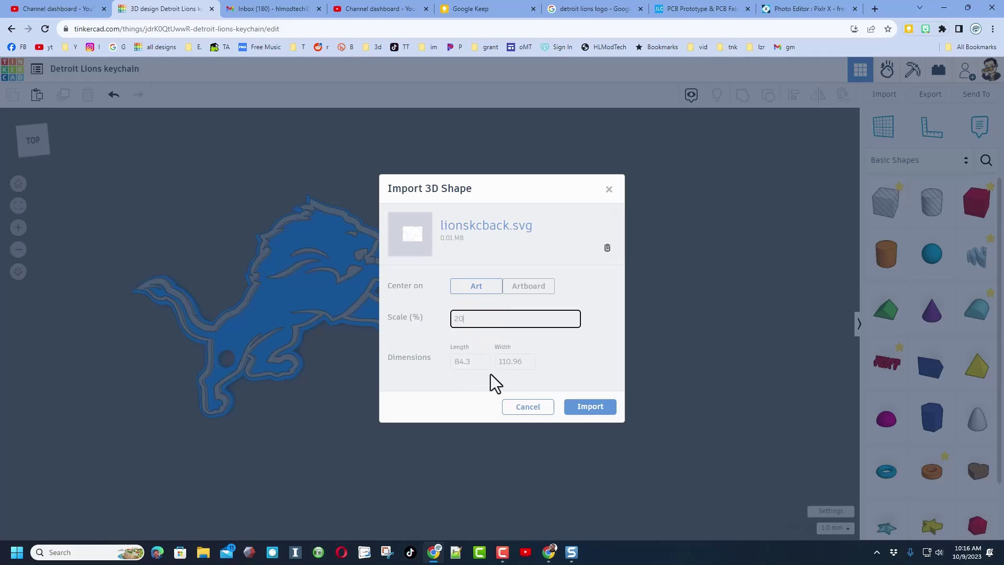
{"action": "left_click_drag", "start_coordinate": [495, 323], "coordinate": [365, 317]}
{"action": "type", "text": "10"}
Set the import scale to 15 percent and import the lion backing shape.
{"action": "left_click_drag", "start_coordinate": [494, 321], "coordinate": [455, 321]}
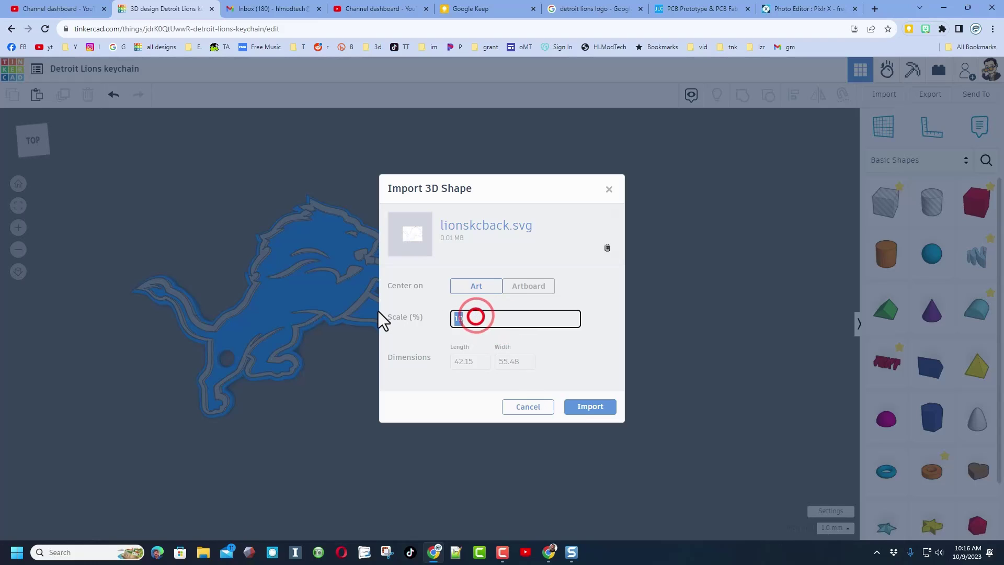
{"action": "type", "text": "15"}
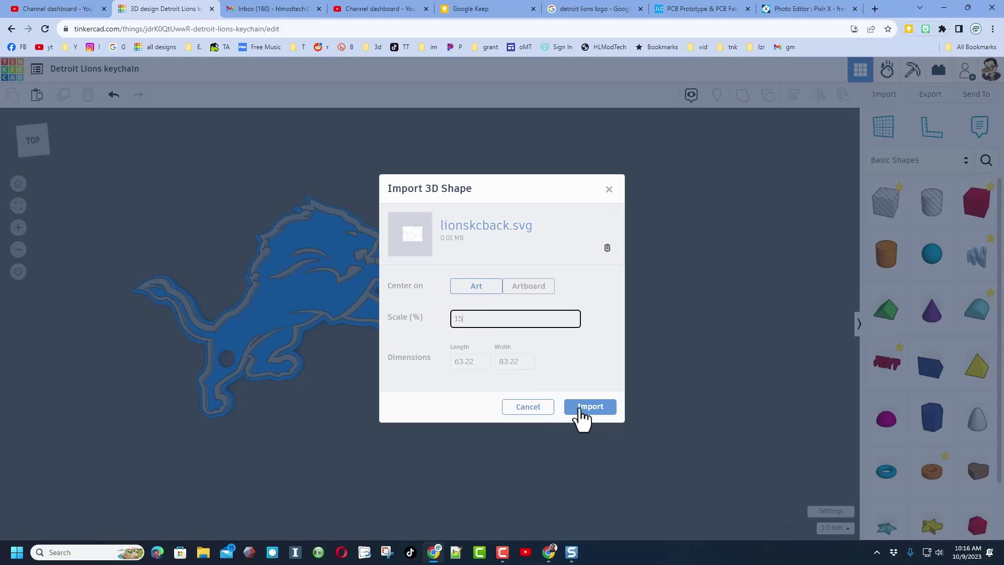
{"action": "left_click", "coordinate": [598, 407]}
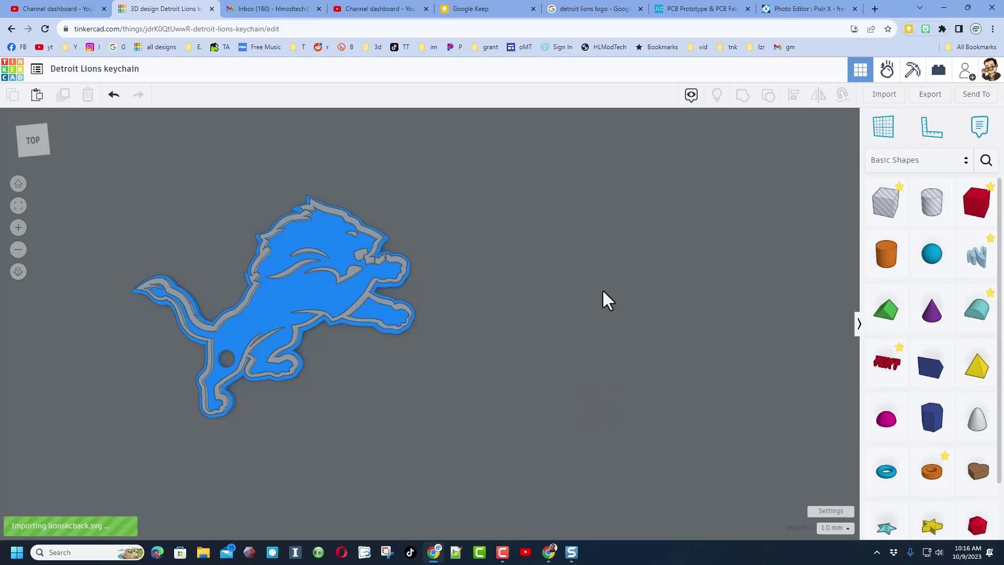
Move the imported lion backing off the existing keychain to the empty area beside it and raise its quality to 24.
{"action": "right_click_drag", "start_coordinate": [502, 316], "coordinate": [502, 291]}
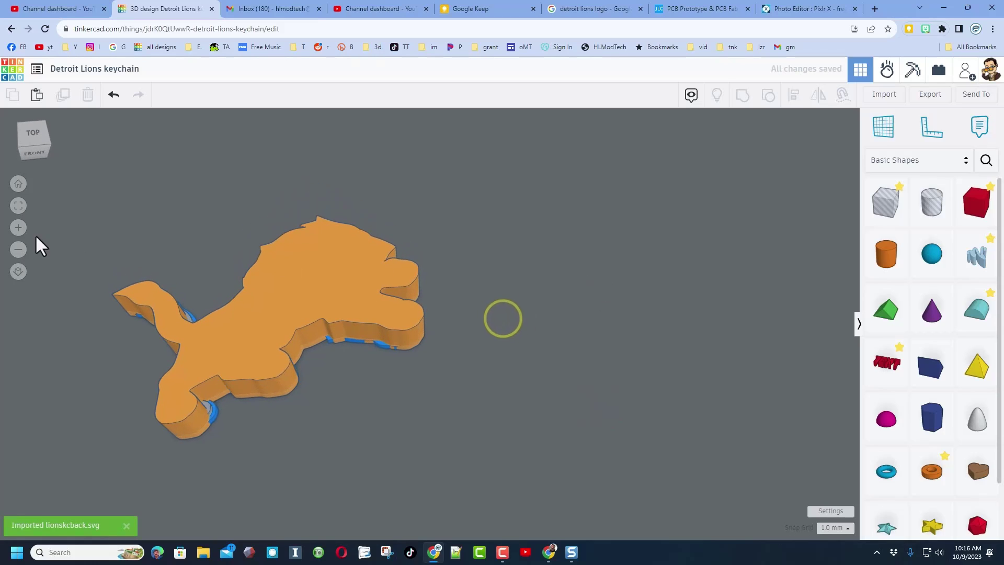
{"action": "left_click_drag", "start_coordinate": [300, 298], "coordinate": [563, 321]}
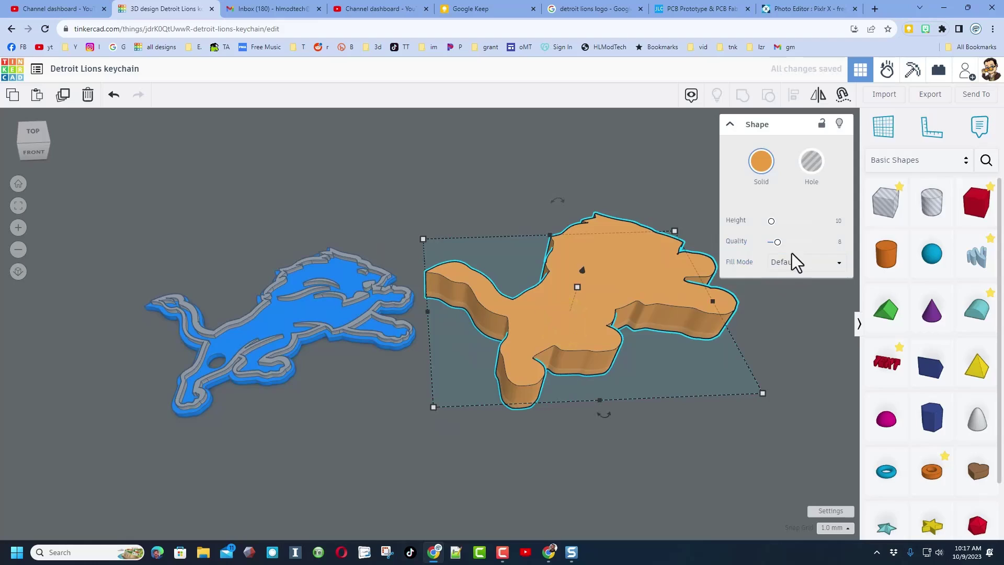
{"action": "left_click_drag", "start_coordinate": [777, 241], "coordinate": [848, 242]}
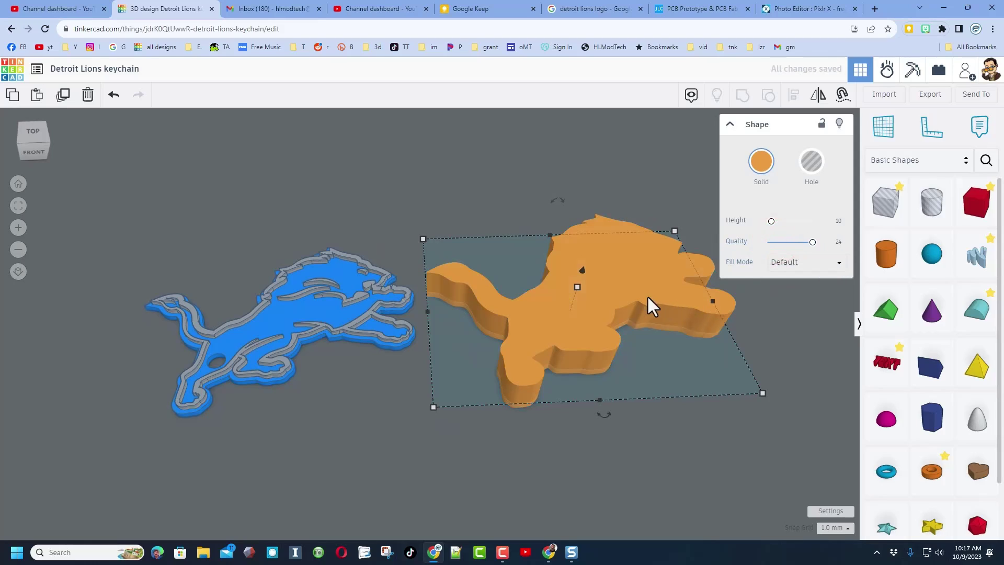
Set the lion backing's height to 2 mm.
{"action": "left_click", "coordinate": [577, 287]}
{"action": "left_click", "coordinate": [620, 301]}
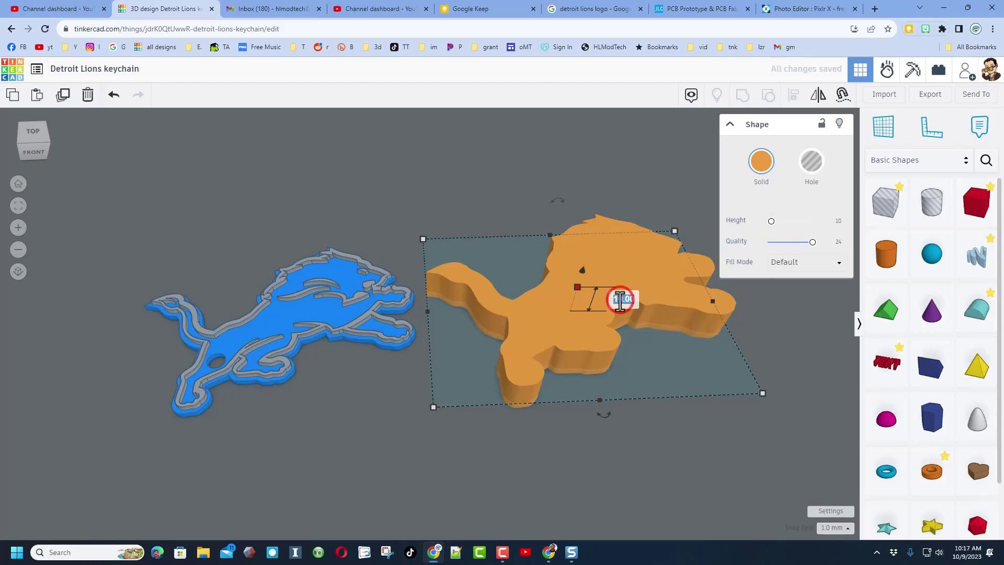
{"action": "type", "text": "2"}
{"action": "key", "text": "Return"}
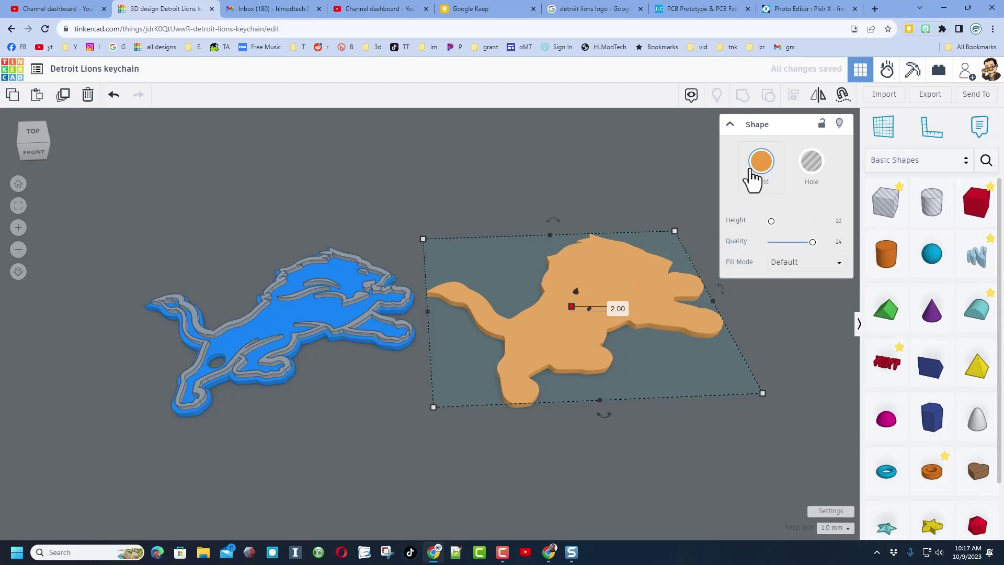
Recolor the lion backing with a custom bright blue, RGB 0, 108, 255.
{"action": "left_click", "coordinate": [754, 170]}
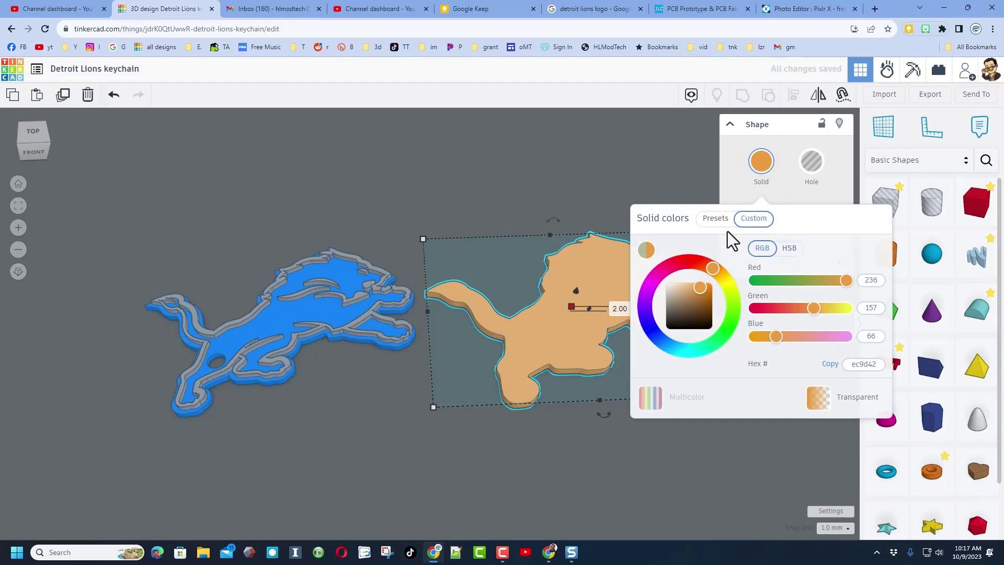
{"action": "left_click", "coordinate": [658, 340]}
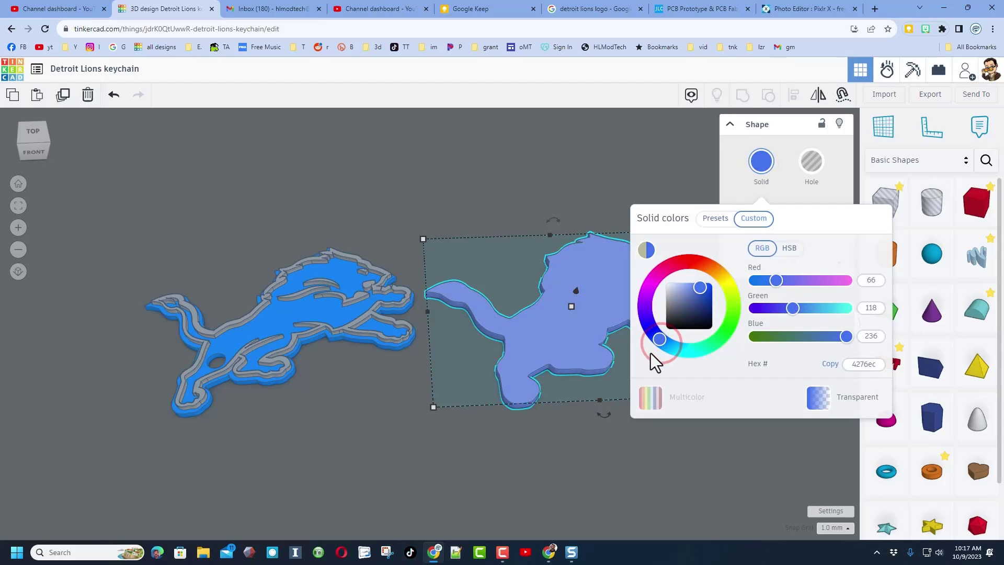
{"action": "left_click", "coordinate": [645, 351]}
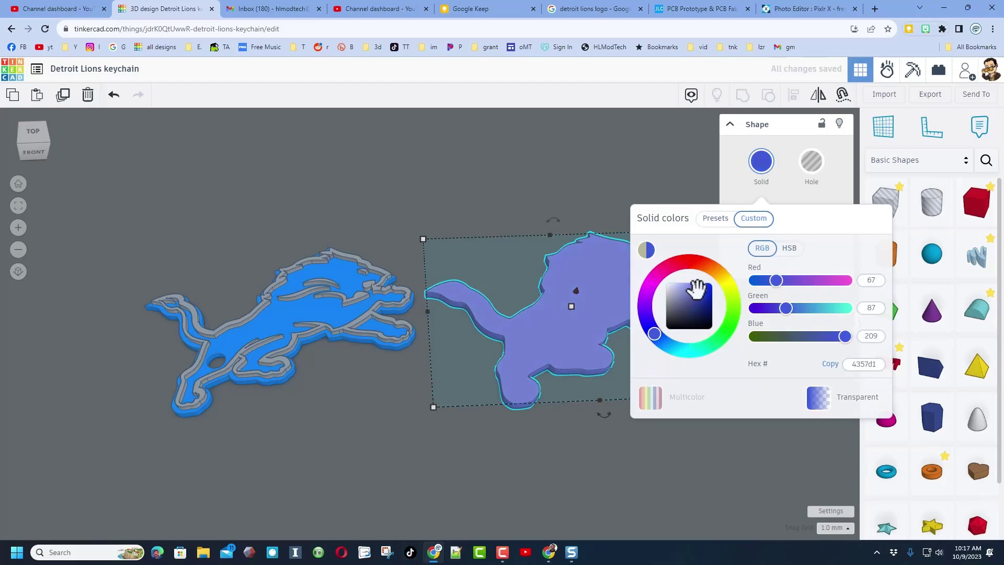
{"action": "left_click", "coordinate": [711, 286]}
{"action": "left_click", "coordinate": [659, 339]}
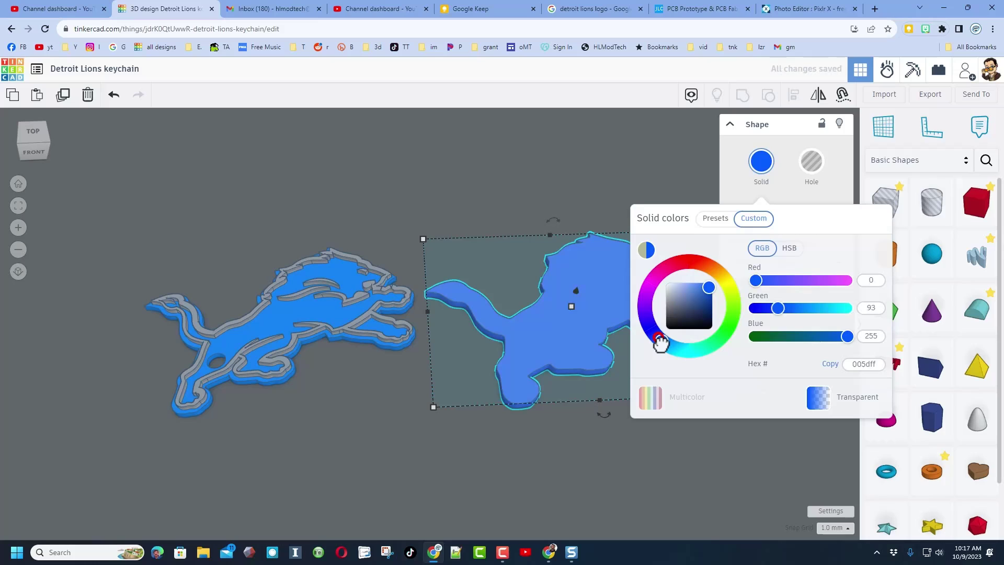
{"action": "mouse_move", "coordinate": [622, 396]}
{"action": "right_mouse_down"}
{"action": "mouse_move", "coordinate": [580, 449]}
{"action": "mouse_move", "coordinate": [577, 434]}
{"action": "right_mouse_up"}
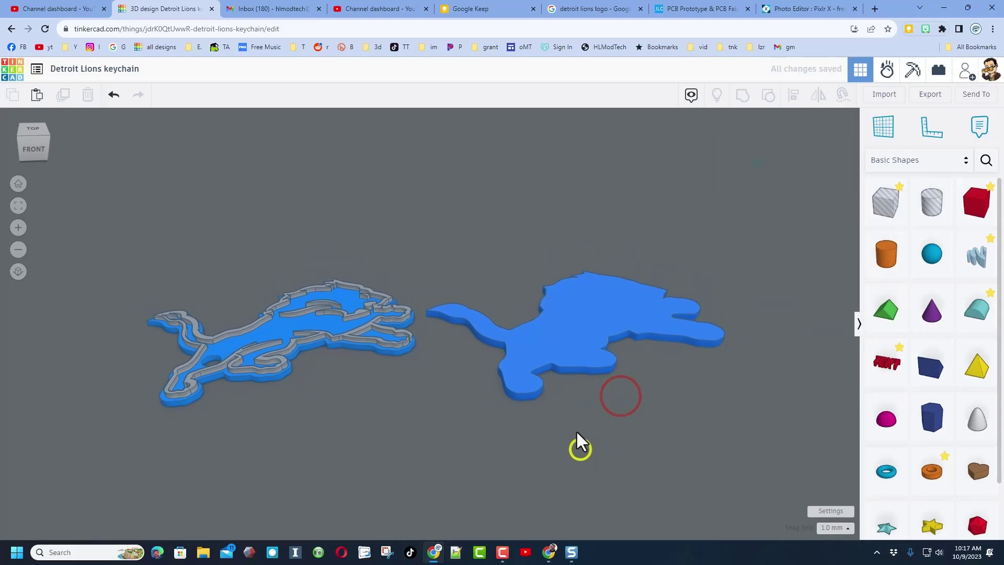
{"action": "left_click", "coordinate": [602, 309]}
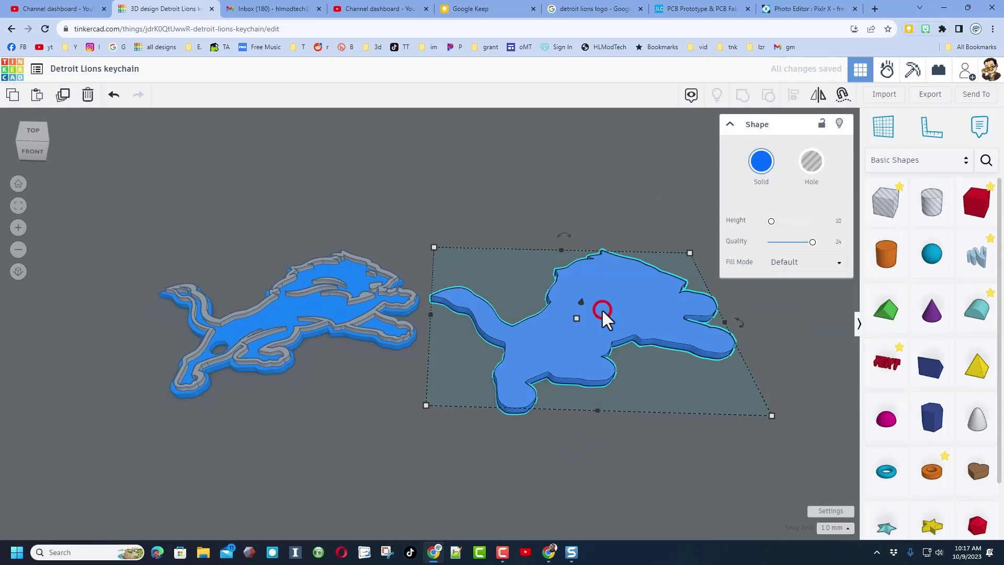
{"action": "left_click", "coordinate": [761, 162]}
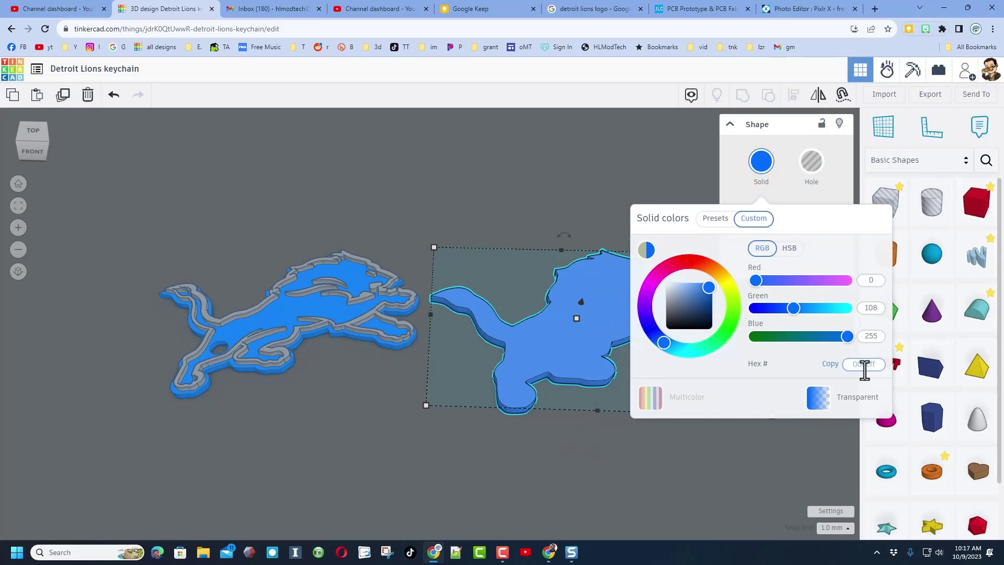
{"action": "left_click", "coordinate": [547, 216]}
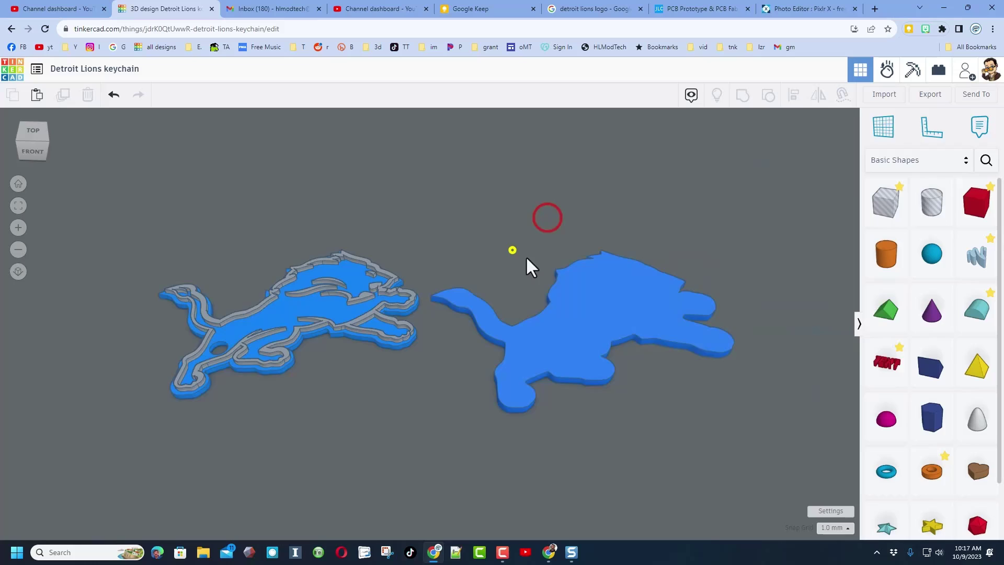
{"action": "mouse_move", "coordinate": [527, 258]}
{"action": "right_mouse_down"}
{"action": "mouse_move", "coordinate": [533, 290]}
{"action": "mouse_move", "coordinate": [513, 253]}
{"action": "right_mouse_up"}
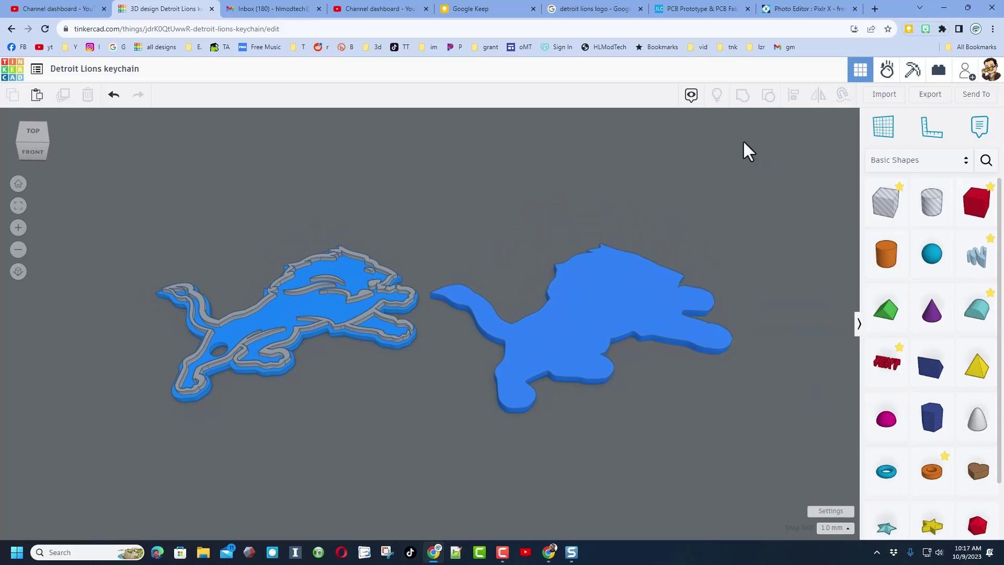
Import lionsoutline.svg from the Downloads folder at a scale of 15 percent.
{"action": "left_click", "coordinate": [888, 94]}
{"action": "left_click", "coordinate": [494, 299]}
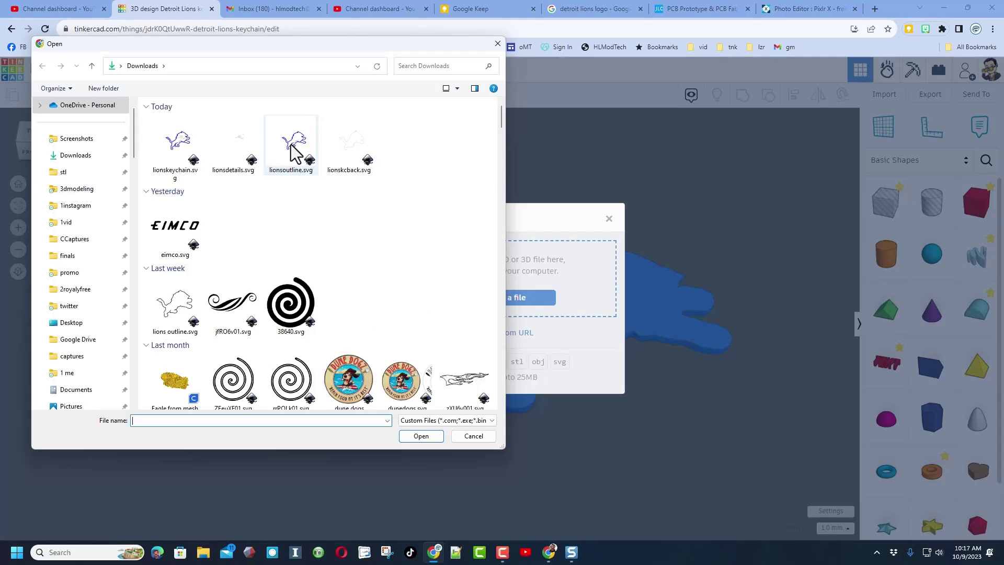
{"action": "double_click", "coordinate": [291, 144]}
{"action": "left_click", "coordinate": [476, 314]}
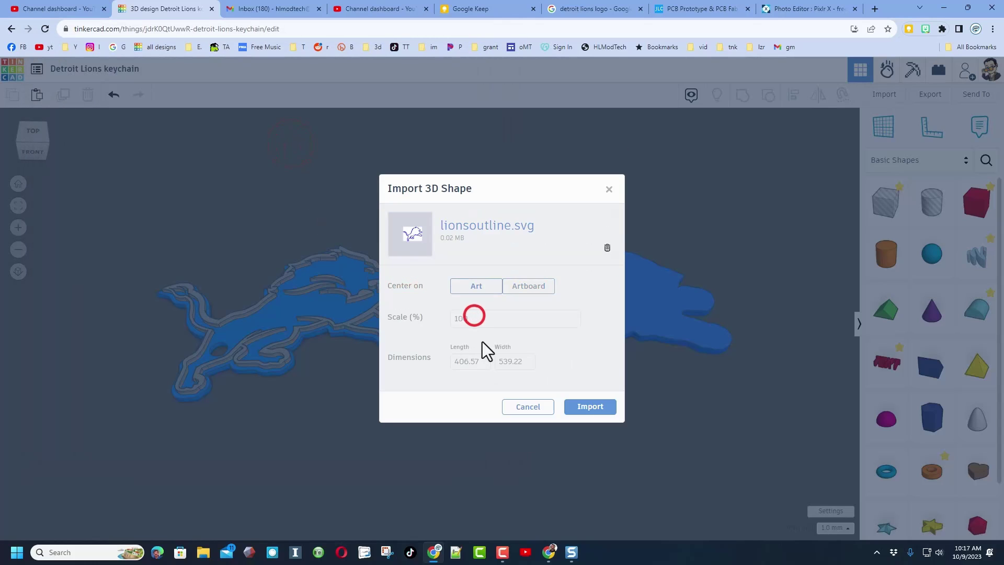
{"action": "left_click_drag", "start_coordinate": [473, 318], "coordinate": [442, 321]}
{"action": "type", "text": "15"}
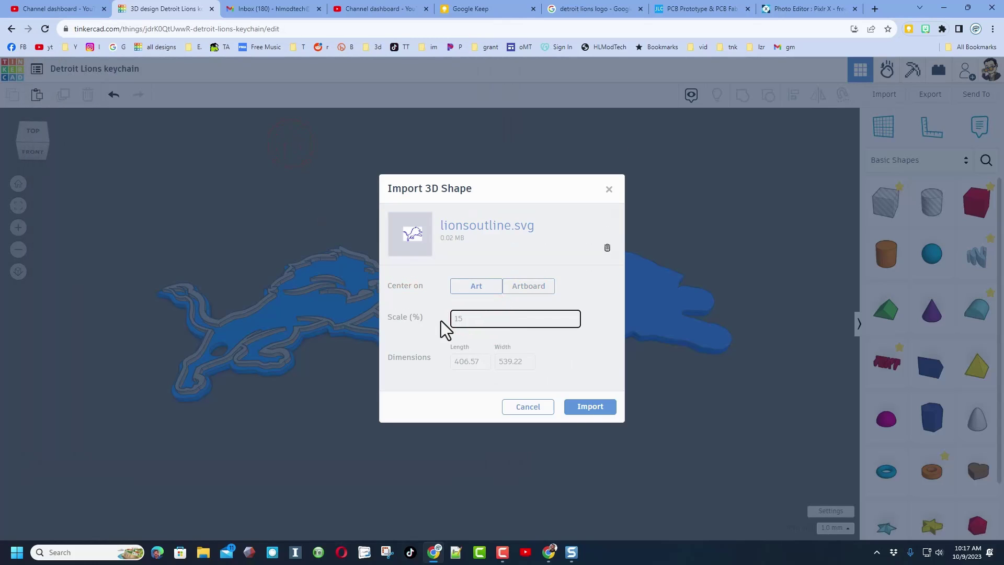
{"action": "left_click", "coordinate": [581, 406]}
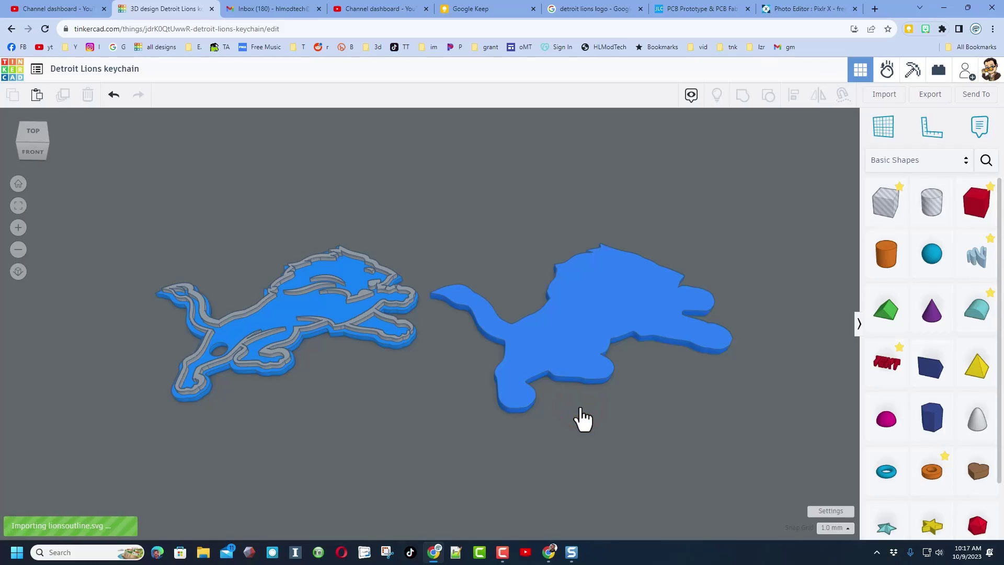
Align the imported lion outline to the center of the new blue backing in both horizontal directions.
{"action": "left_click", "coordinate": [412, 318]}
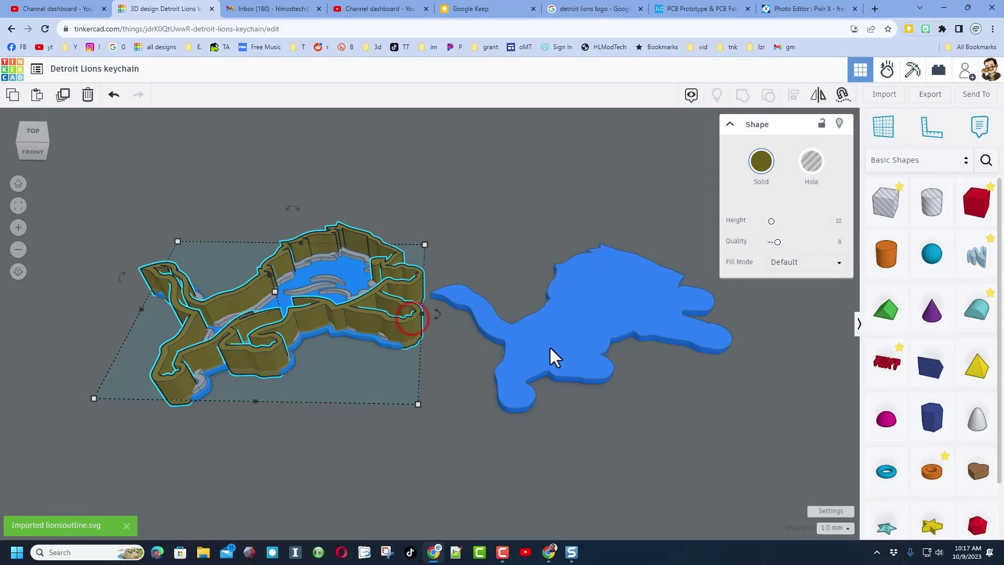
{"action": "left_click", "coordinate": [564, 341], "text": "shift"}
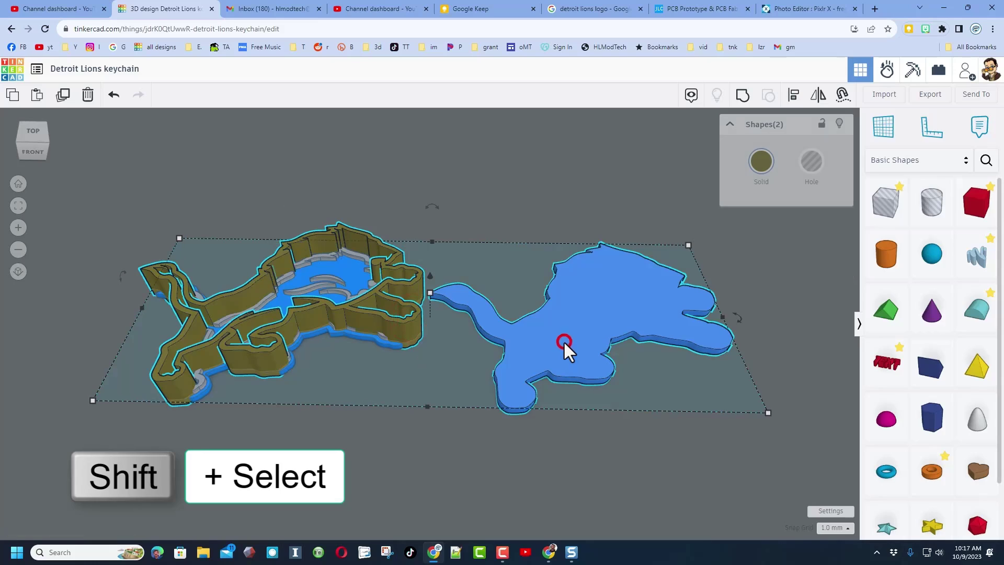
{"action": "left_click", "coordinate": [802, 103]}
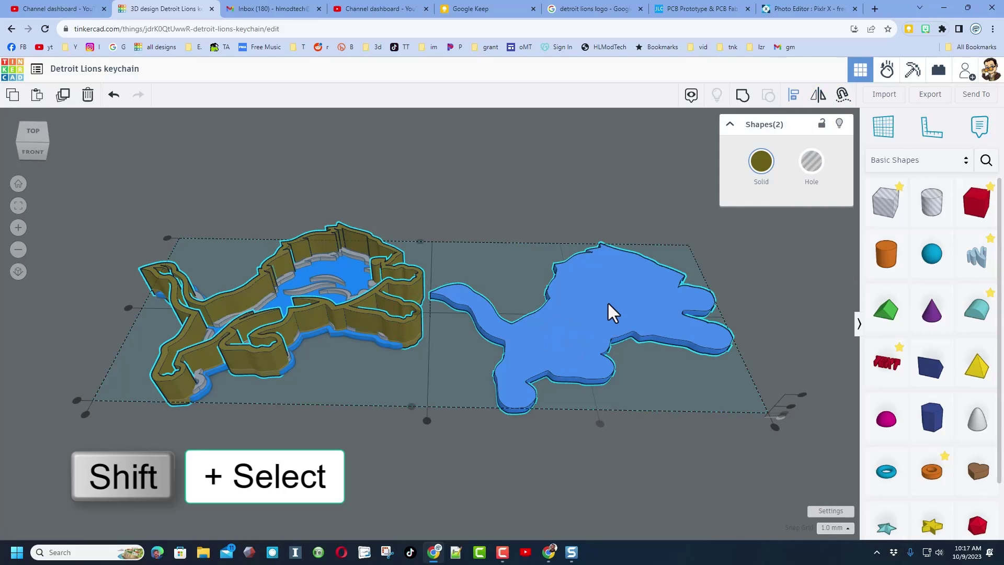
{"action": "left_click", "coordinate": [601, 424]}
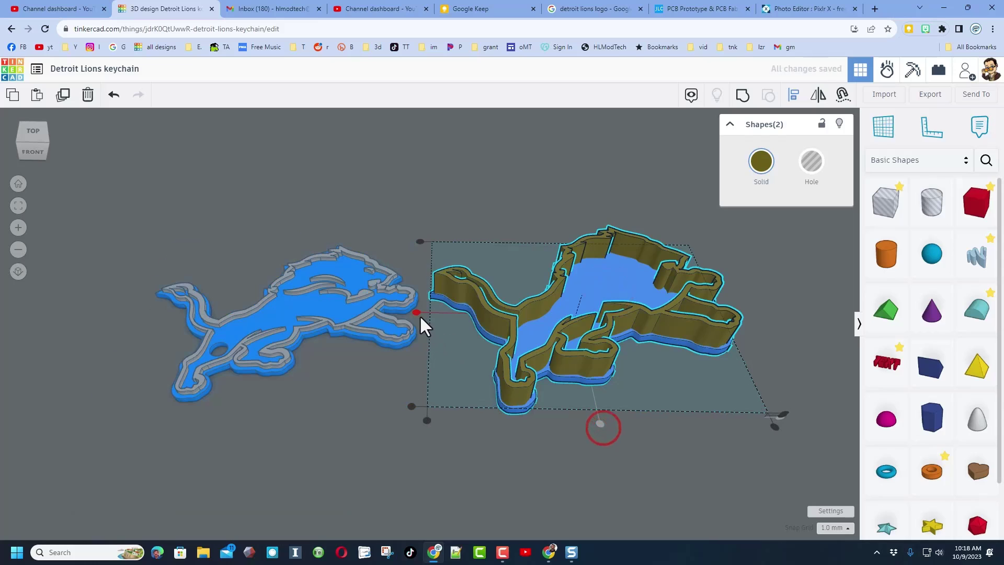
{"action": "left_click", "coordinate": [419, 313]}
{"action": "left_click", "coordinate": [576, 433]}
{"action": "right_click_drag", "start_coordinate": [626, 345], "coordinate": [588, 375]}
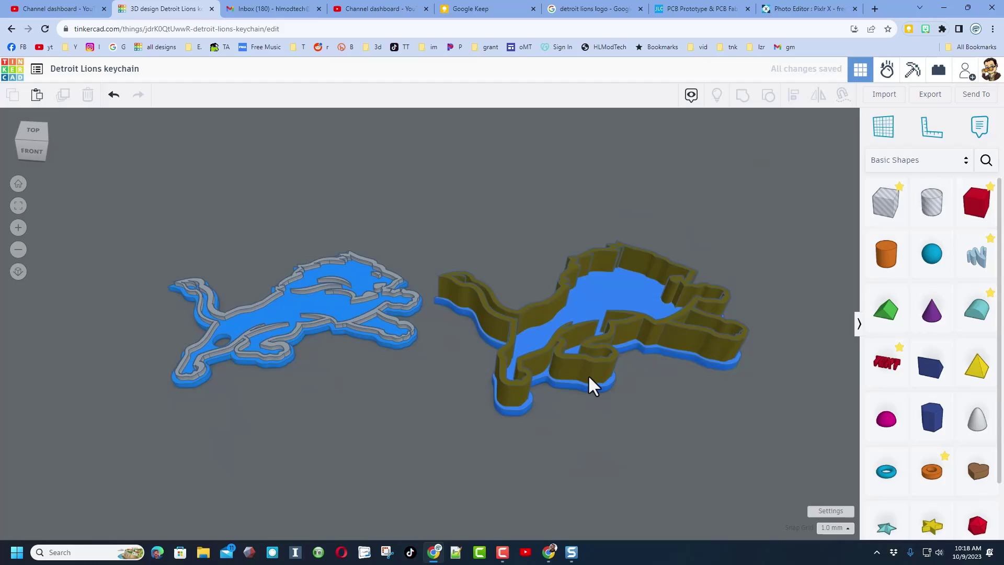
Seat the lion outline on a workplane placed on the backing's top face and set its height to 2 mm.
{"action": "left_click", "coordinate": [873, 137]}
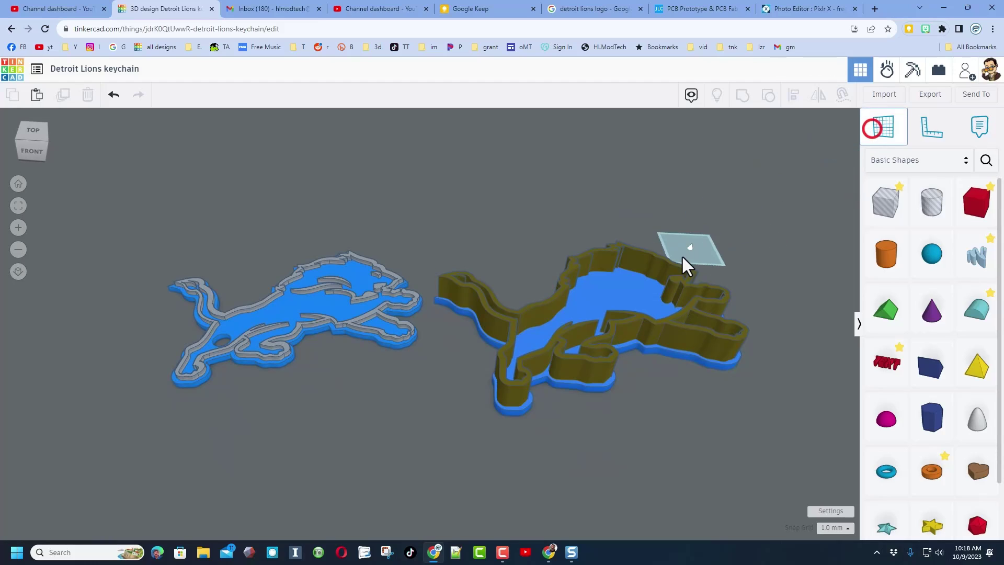
{"action": "left_click", "coordinate": [629, 294]}
{"action": "left_click", "coordinate": [654, 264]}
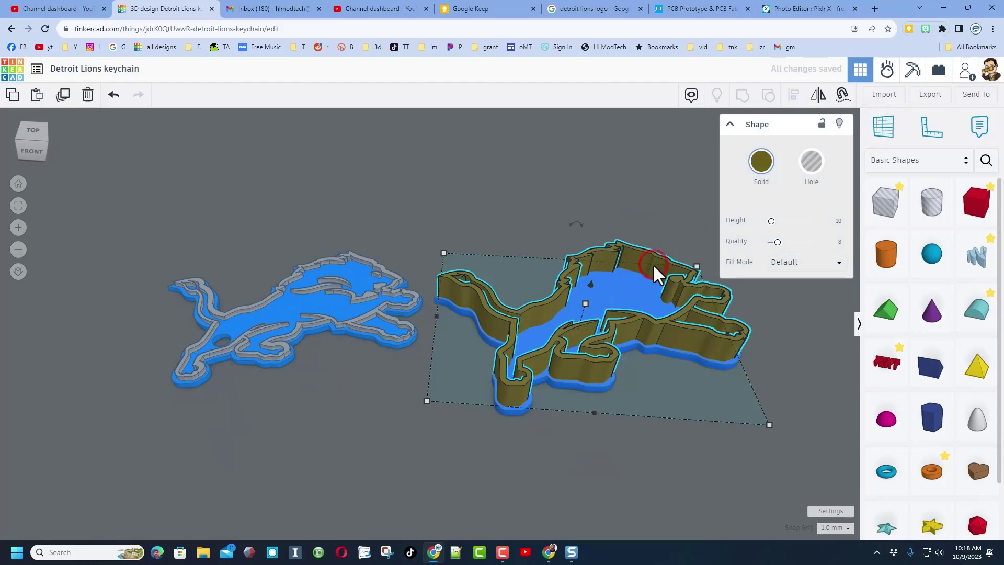
{"action": "mouse_move", "coordinate": [580, 297]}
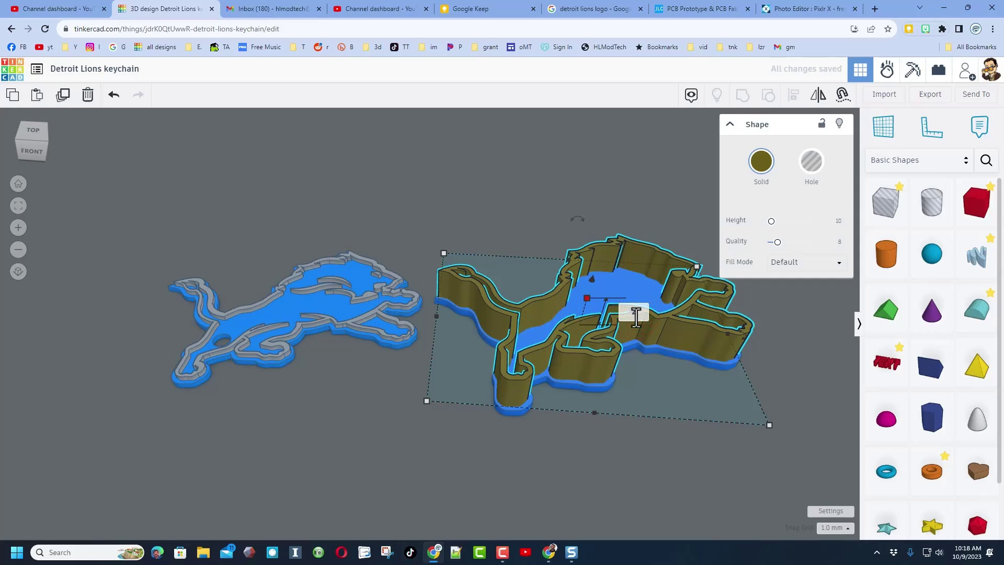
{"action": "key", "text": "Return"}
Change the lion outline's color to gray 8d8d8d and copy that hex code for reuse.
{"action": "left_click", "coordinate": [758, 167]}
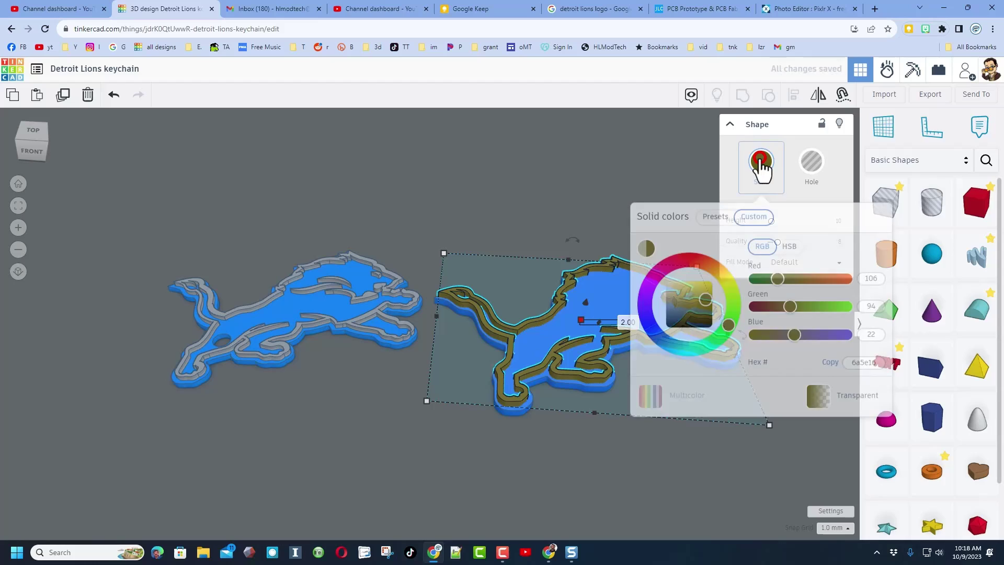
{"action": "left_click_drag", "start_coordinate": [714, 293], "coordinate": [650, 302]}
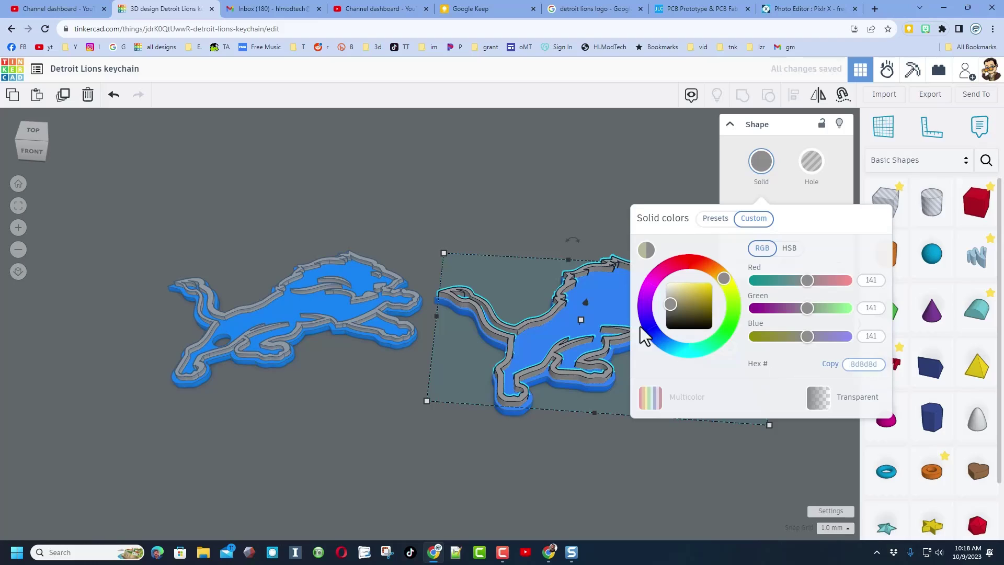
{"action": "right_click", "coordinate": [858, 365]}
{"action": "left_click", "coordinate": [733, 187]}
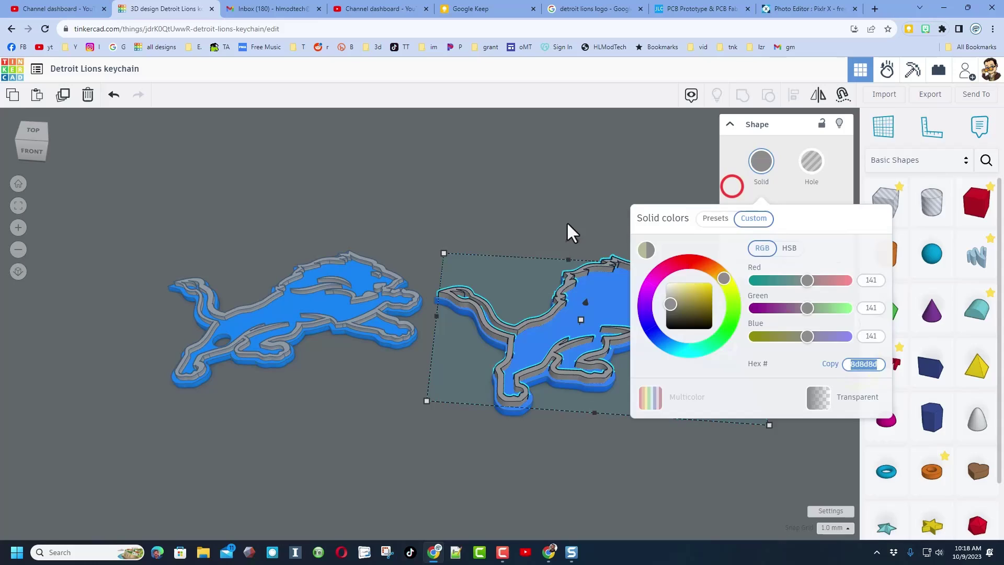
{"action": "left_click", "coordinate": [567, 223]}
Place a workplane on top of the new blue backing and turn on the grid in the workspace settings.
{"action": "right_click_drag", "start_coordinate": [582, 409], "coordinate": [630, 440]}
{"action": "left_click", "coordinate": [899, 126]}
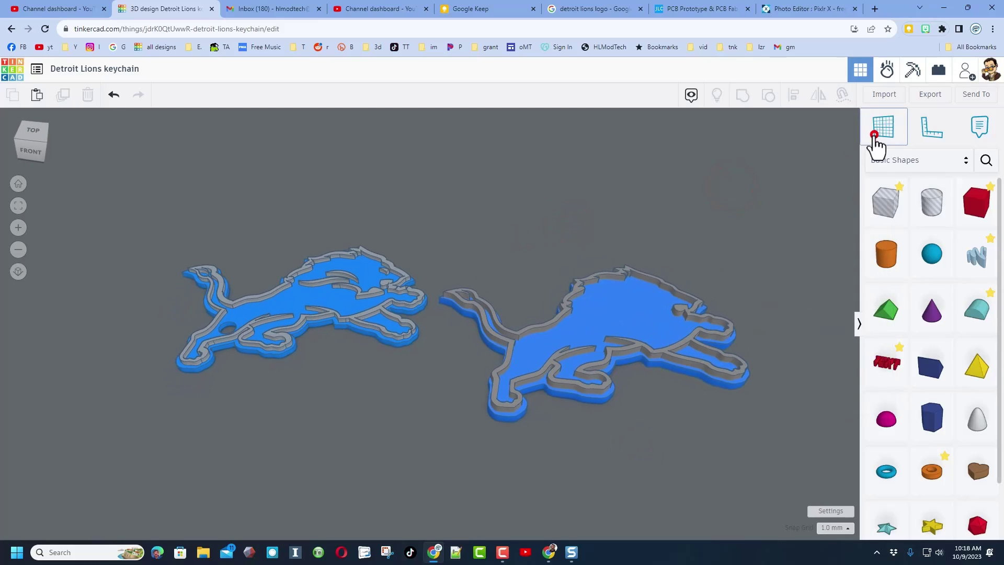
{"action": "left_click", "coordinate": [626, 319]}
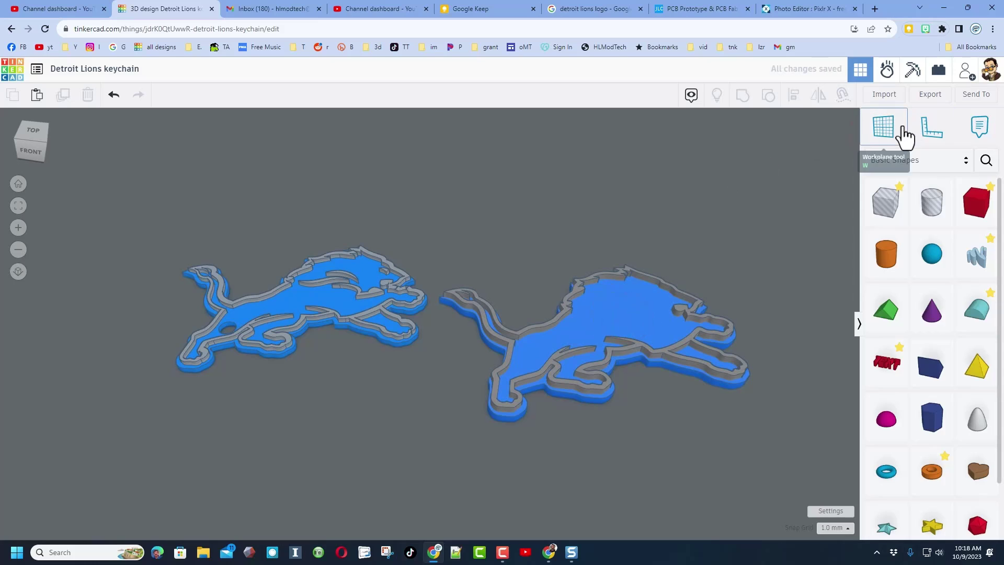
{"action": "left_click", "coordinate": [827, 518]}
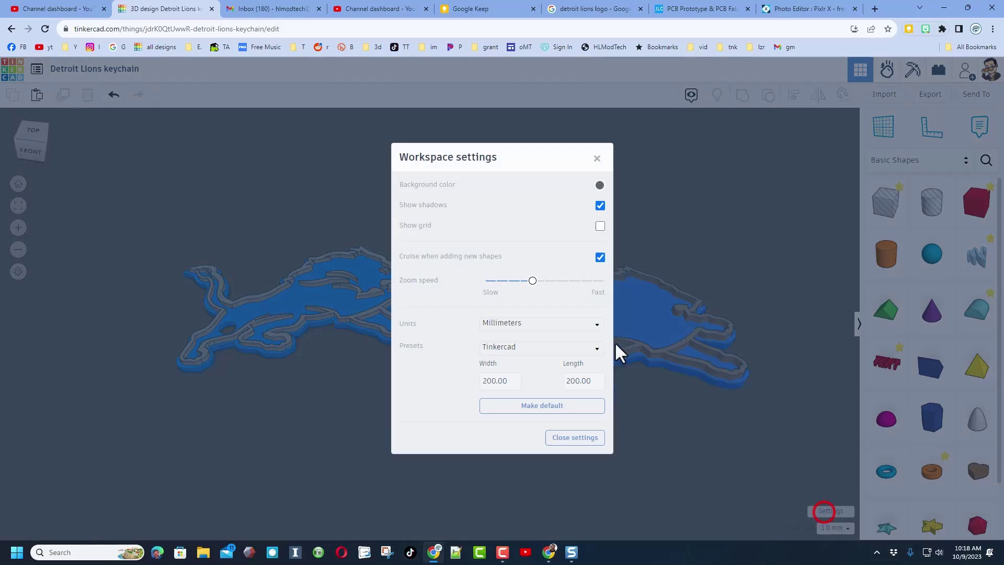
{"action": "left_click", "coordinate": [601, 228]}
{"action": "left_click", "coordinate": [708, 174]}
{"action": "right_click_drag", "start_coordinate": [724, 224], "coordinate": [699, 254]}
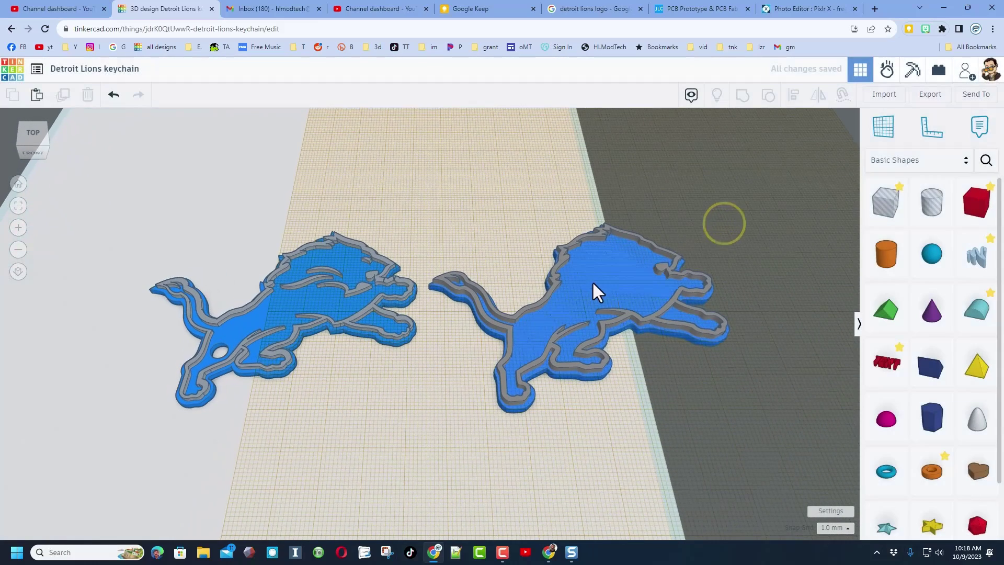
Import lionsdetails.svg from the Downloads folder at a scale of 15 percent.
{"action": "left_click", "coordinate": [886, 94]}
{"action": "left_click", "coordinate": [493, 298]}
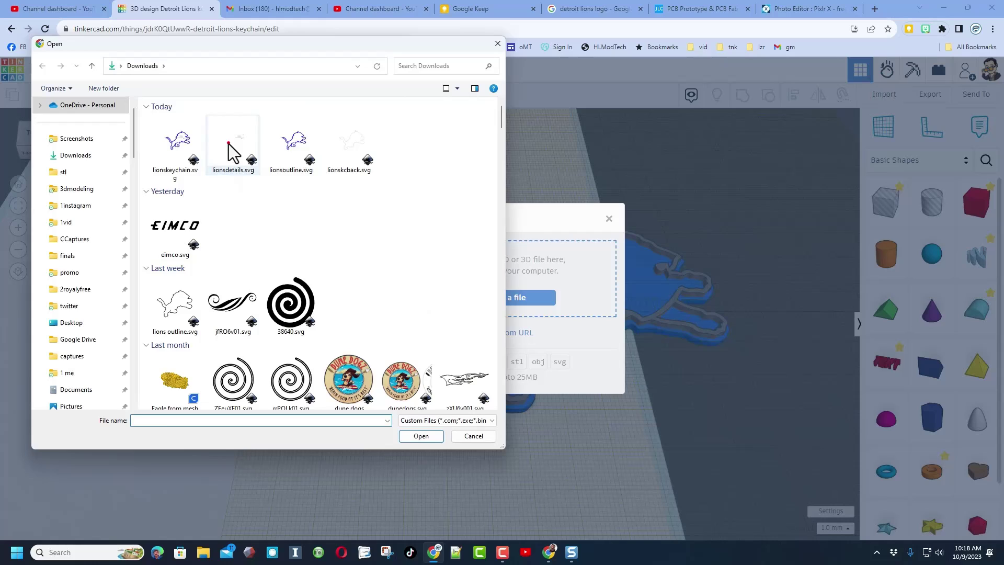
{"action": "double_click", "coordinate": [228, 143]}
{"action": "left_click", "coordinate": [472, 314]}
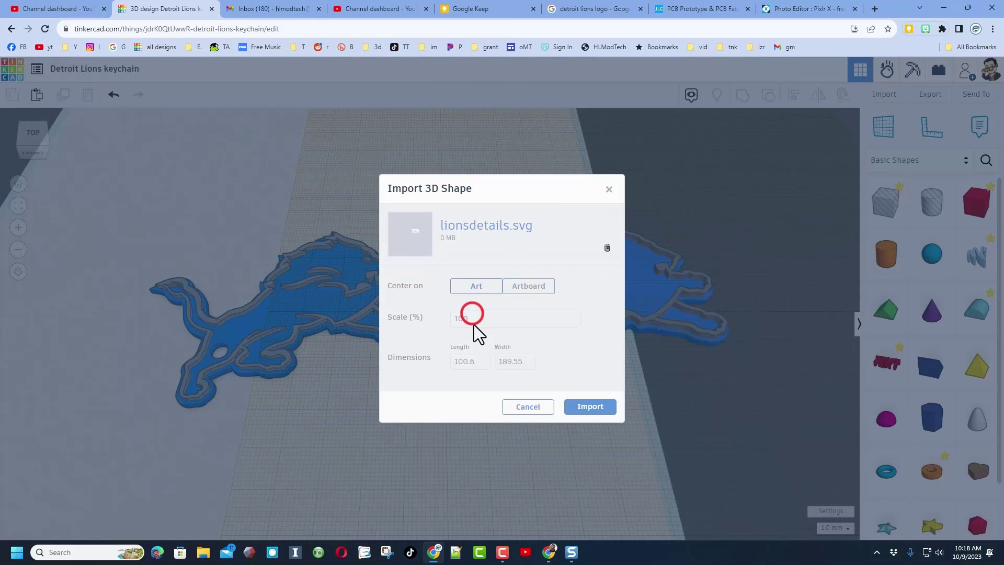
{"action": "left_click", "coordinate": [474, 320]}
{"action": "type", "text": "15"}
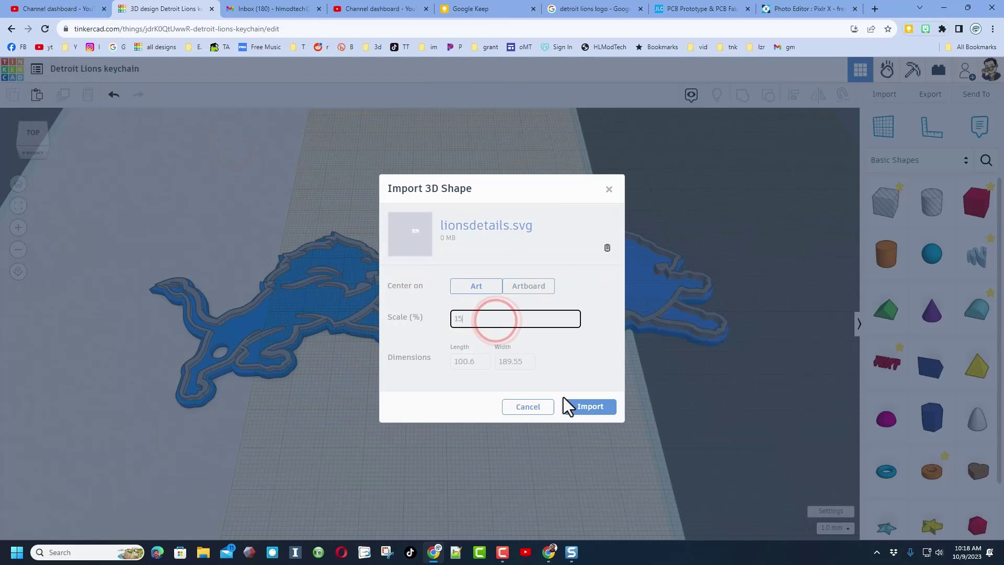
{"action": "left_click", "coordinate": [600, 410]}
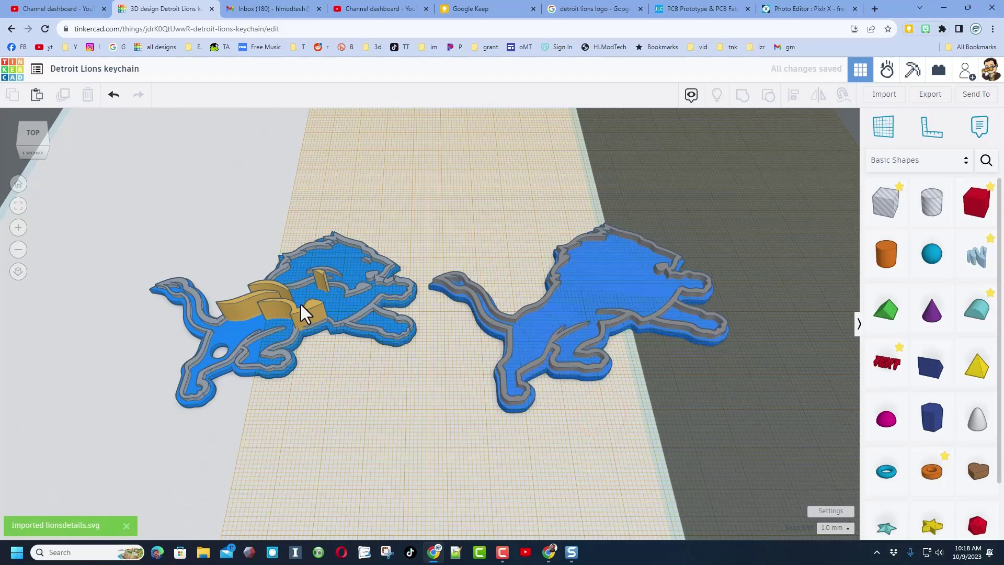
Move the imported lion details onto the new backing's head area and color them gray with the copied hex code 8d8d8d.
{"action": "left_click_drag", "start_coordinate": [300, 302], "coordinate": [647, 282]}
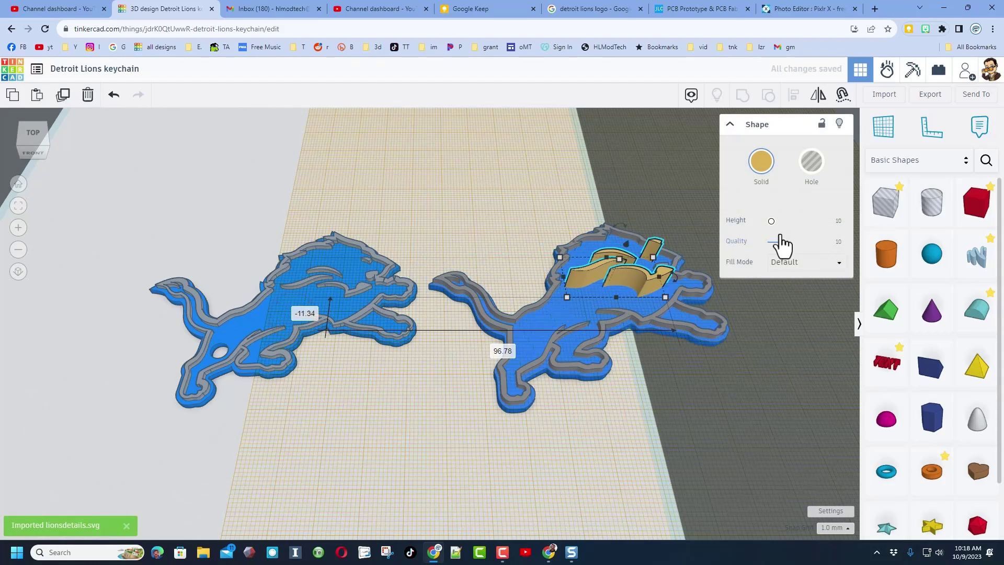
{"action": "left_click", "coordinate": [757, 162]}
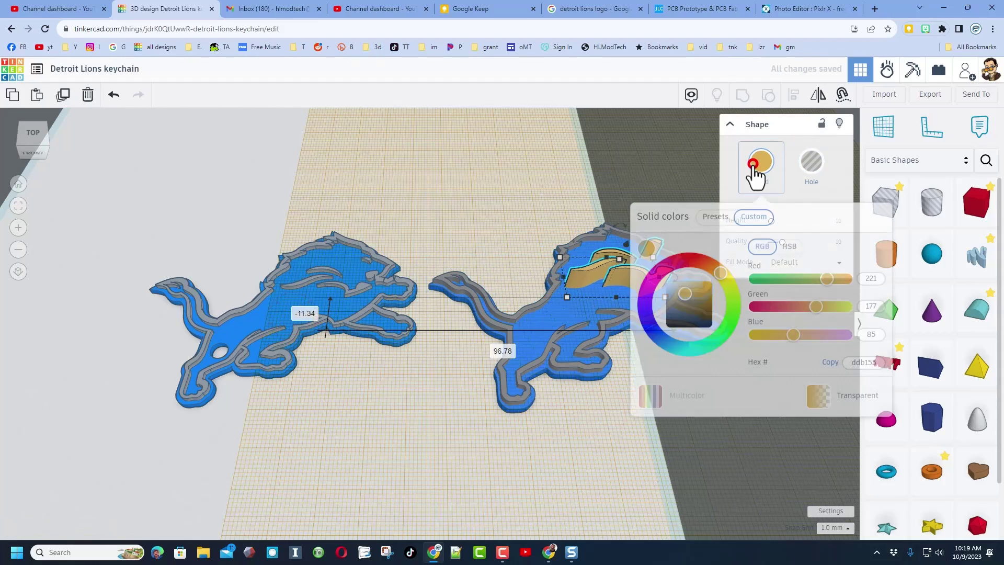
{"action": "double_click", "coordinate": [864, 365]}
{"action": "key", "text": "ctrl+v"}
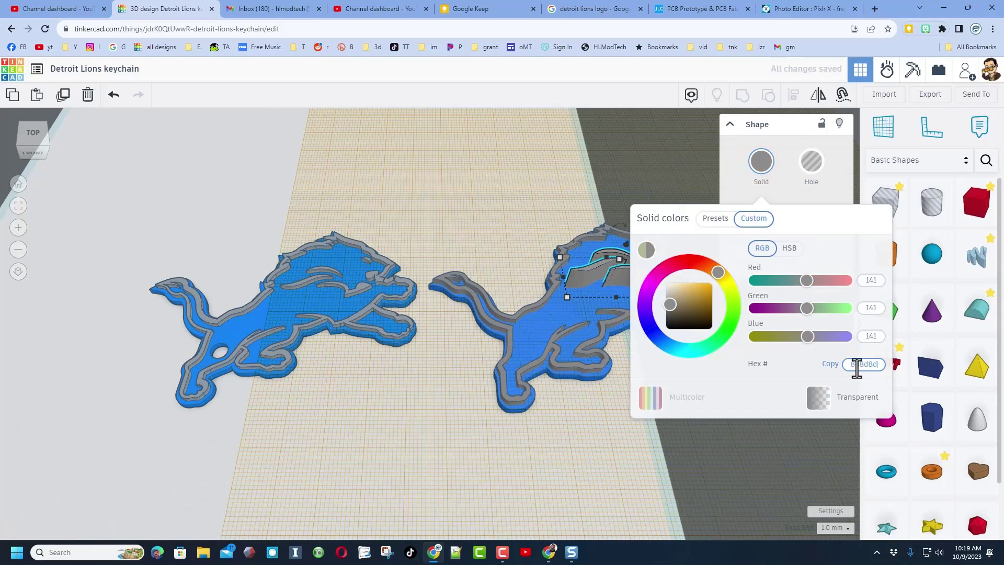
Set the height of the gray lion details to 1.5 mm and drop them onto the active workplane.
{"action": "left_click", "coordinate": [664, 153]}
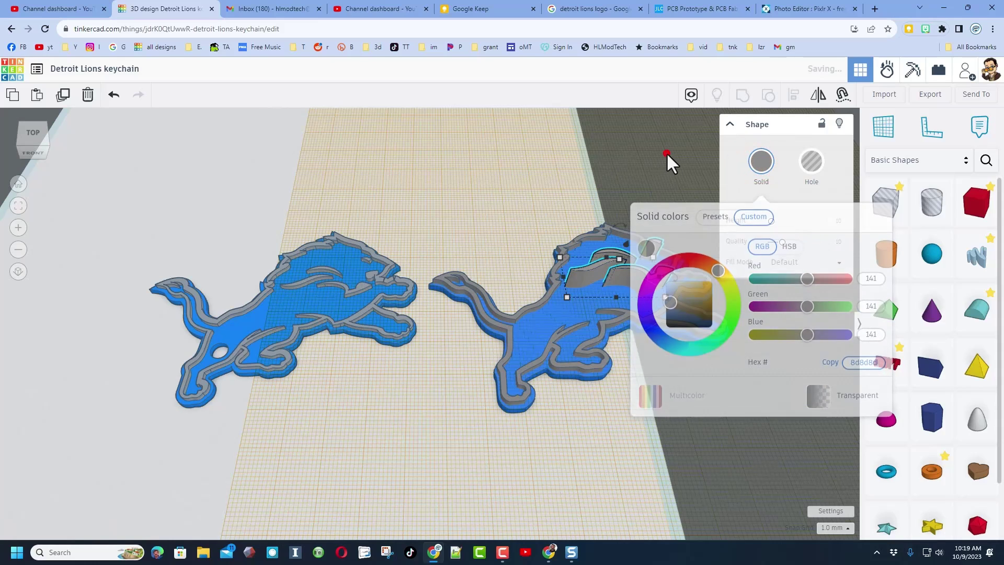
{"action": "right_click_drag", "start_coordinate": [670, 220], "coordinate": [636, 293]}
{"action": "left_click", "coordinate": [636, 293]}
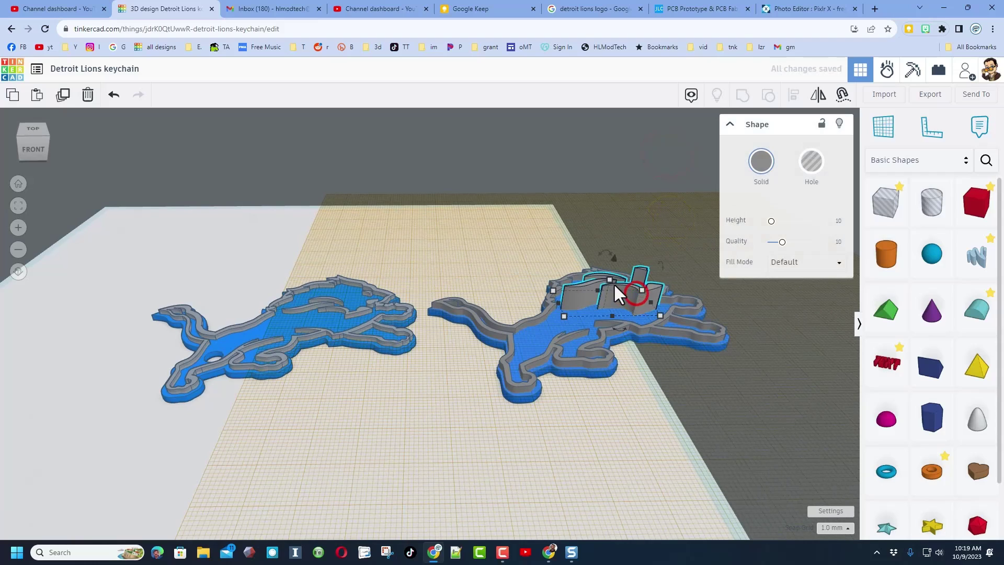
{"action": "left_click", "coordinate": [652, 294]}
{"action": "type", "text": "1.5"}
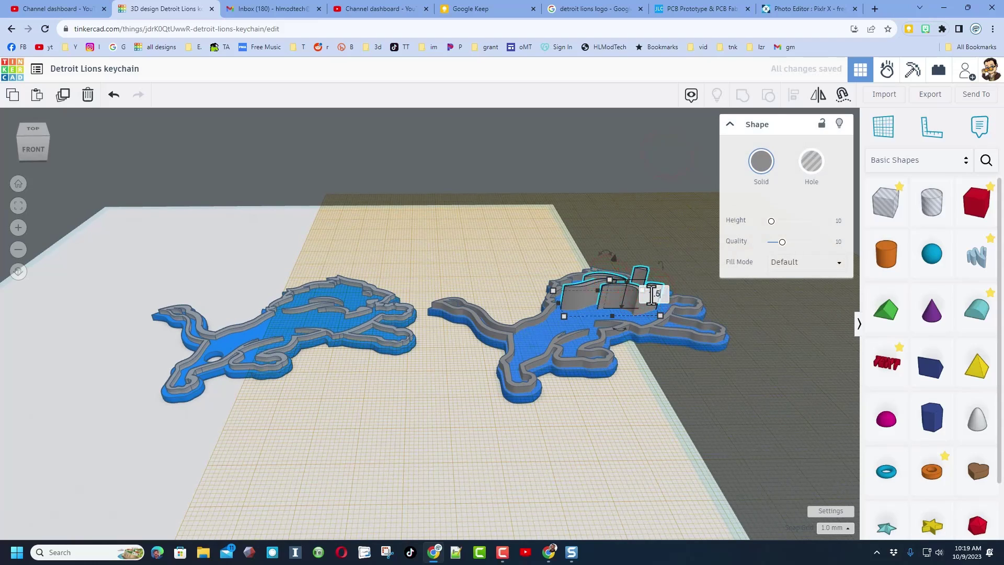
{"action": "key", "text": "Return"}
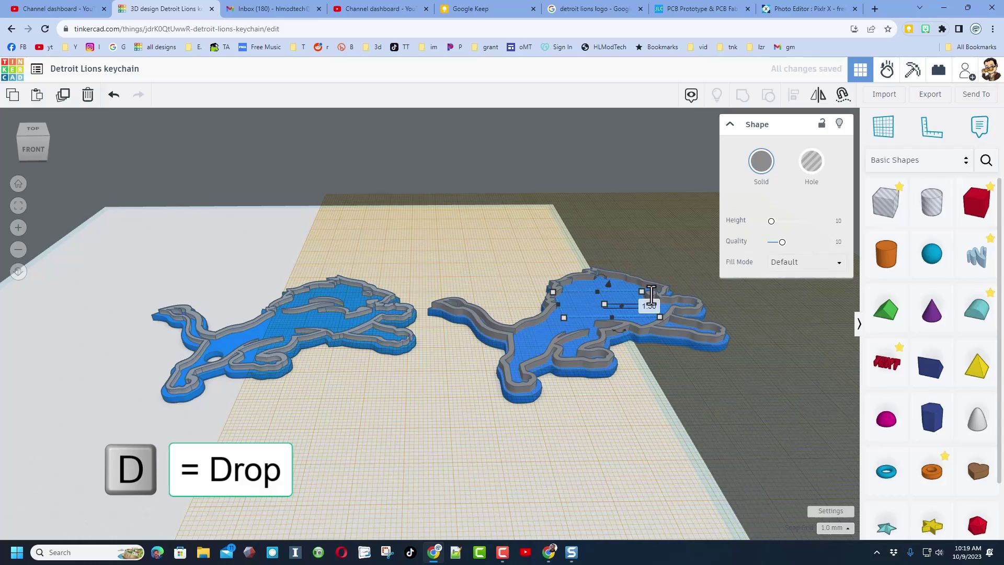
{"action": "right_click_drag", "start_coordinate": [651, 290], "coordinate": [631, 261]}
{"action": "key", "text": "d"}
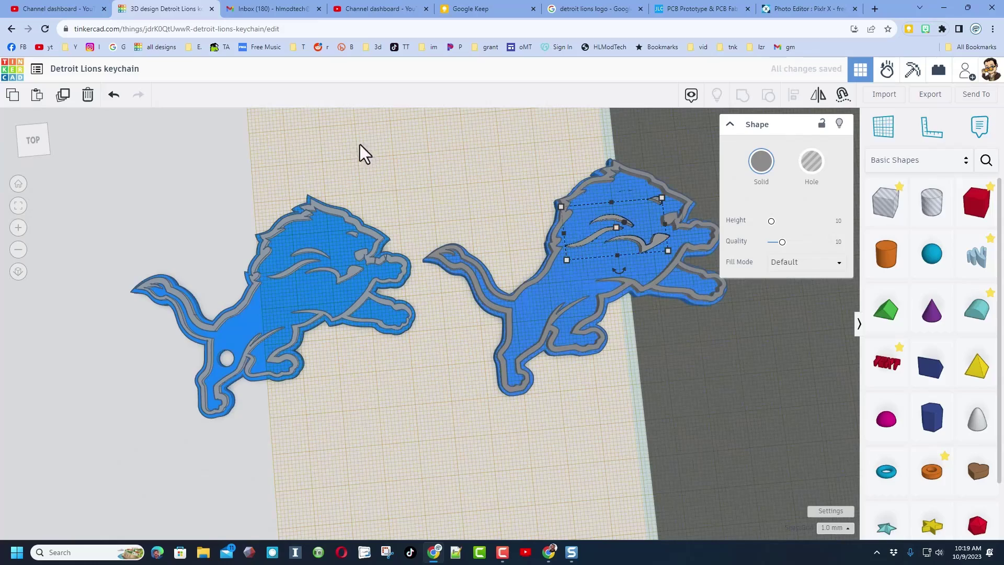
Reset the workplane to the default base and turn off the grid in the workspace settings.
{"action": "right_click_drag", "start_coordinate": [392, 150], "coordinate": [438, 238]}
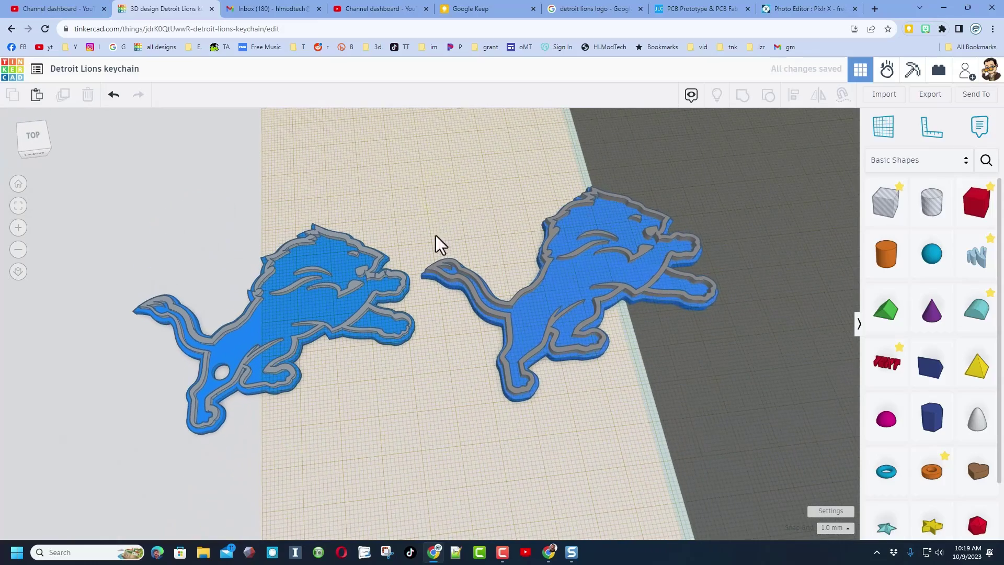
{"action": "left_click", "coordinate": [901, 130]}
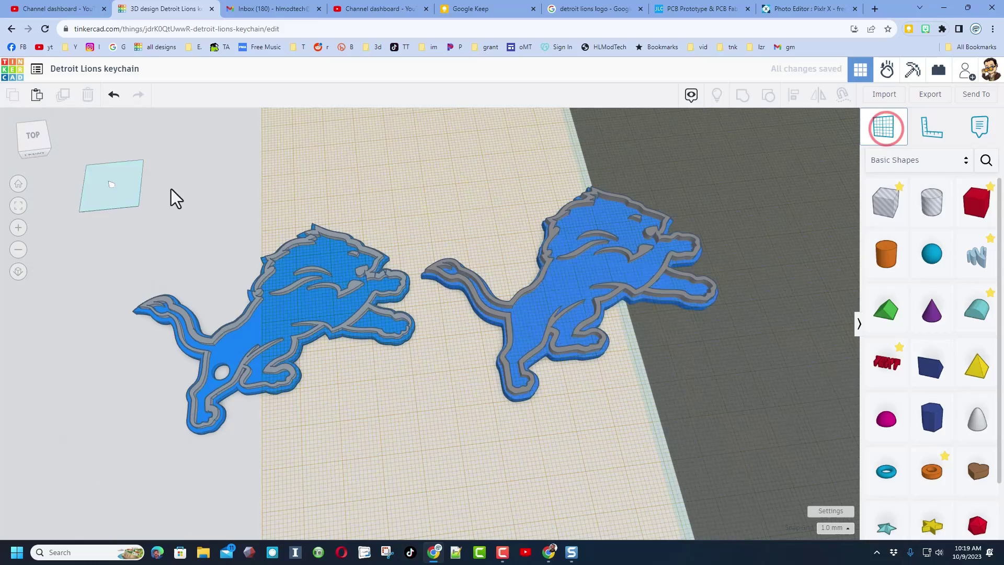
{"action": "left_click", "coordinate": [141, 190]}
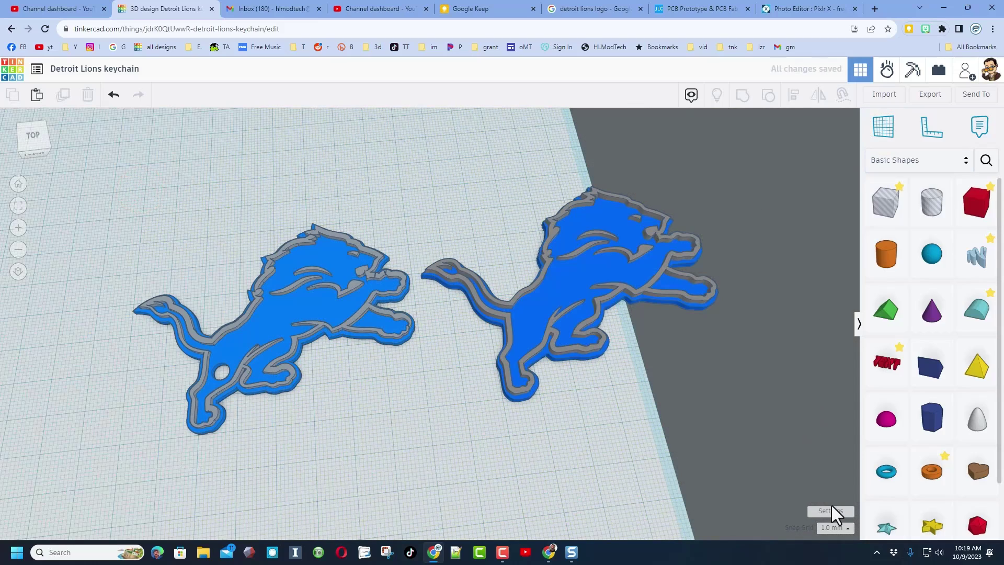
{"action": "left_click", "coordinate": [831, 510]}
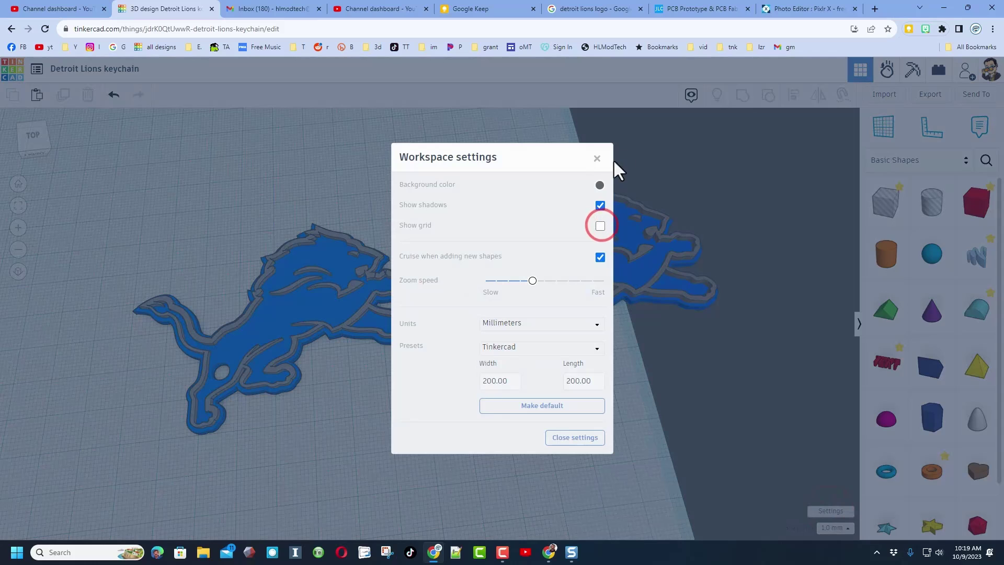
{"action": "left_click", "coordinate": [673, 162]}
Place a hole cylinder beside the new lion and scale it uniformly to a 5 mm diameter.
{"action": "right_click_drag", "start_coordinate": [785, 264], "coordinate": [628, 194]}
{"action": "left_click", "coordinate": [931, 202]}
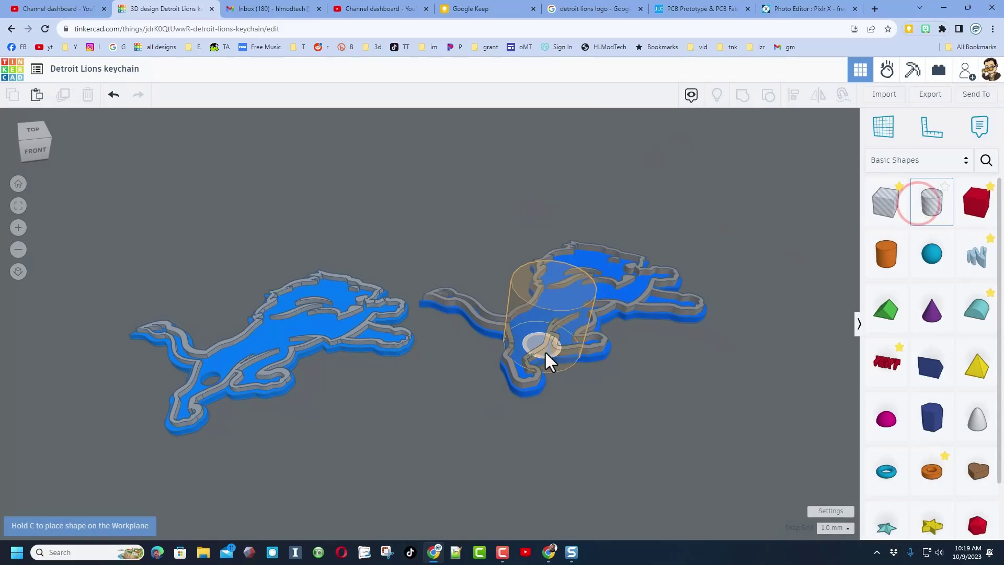
{"action": "left_click", "coordinate": [590, 397]}
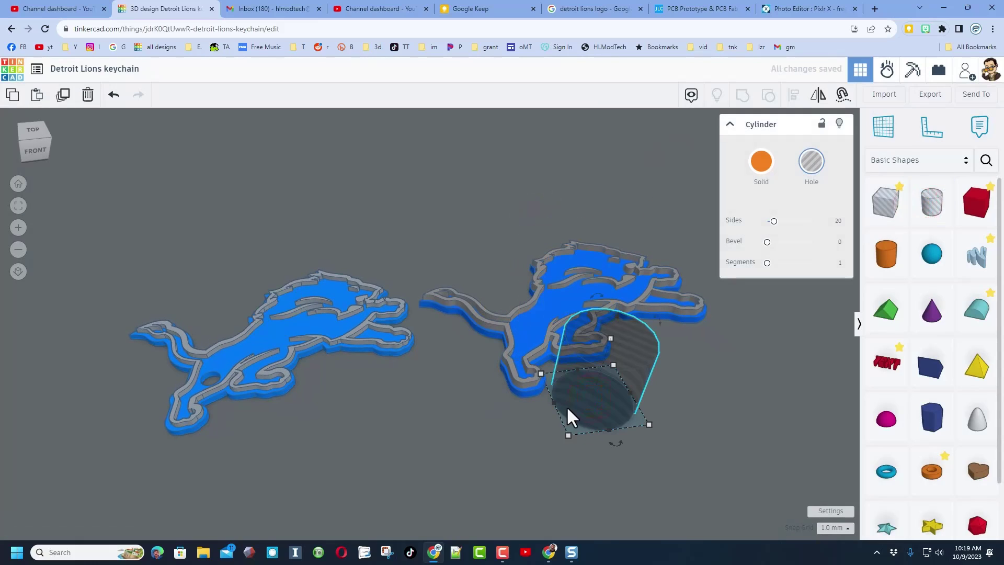
{"action": "key", "text": "ctrl+z"}
{"action": "left_click_drag", "start_coordinate": [649, 425], "coordinate": [655, 510], "text": "shift"}
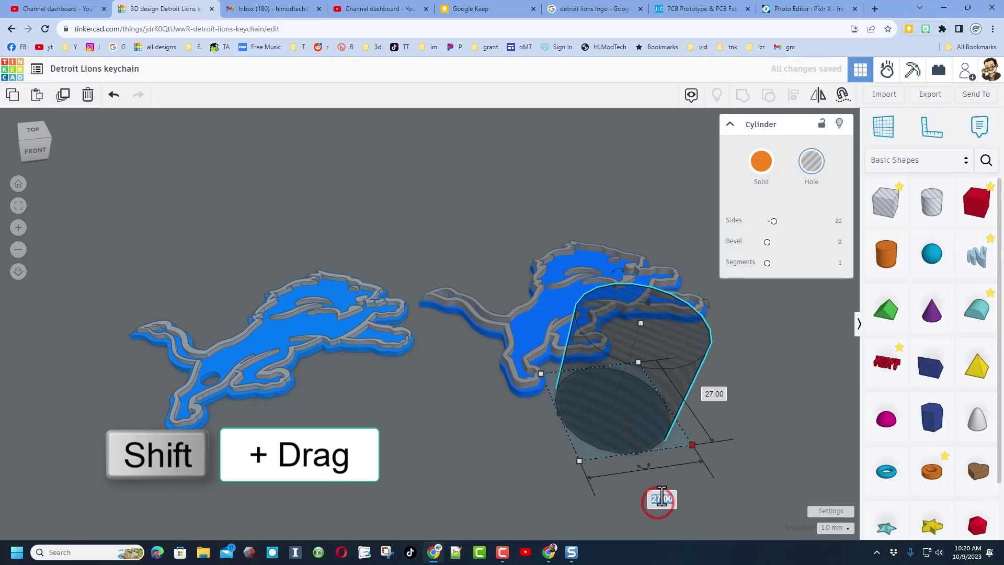
{"action": "type", "text": "5"}
{"action": "key", "text": "Return"}
Move the small hole cylinder onto the new lion's hip above the hind leg.
{"action": "scroll", "coordinate": [475, 315], "scroll_direction": "up", "scroll_amount": 2}
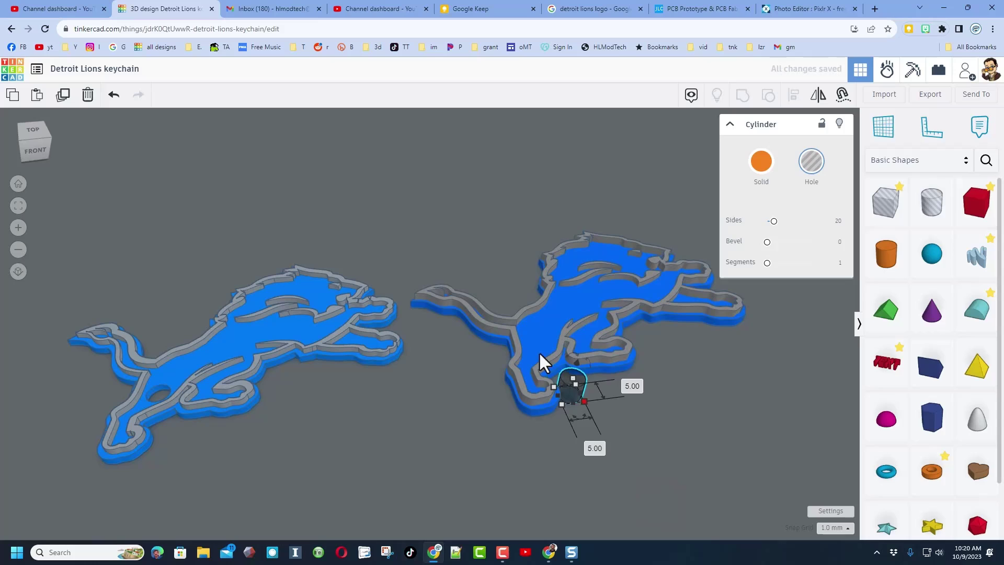
{"action": "left_click_drag", "start_coordinate": [567, 387], "coordinate": [531, 344]}
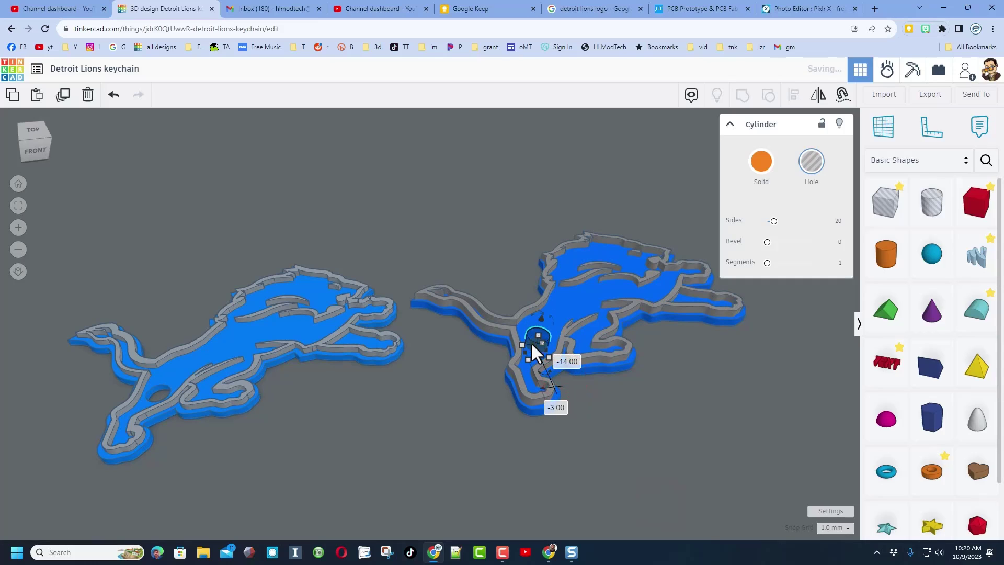
{"action": "left_click", "coordinate": [579, 406]}
Group the new lion's backing, outline and details with the hole cylinder to cut the keyring hole.
{"action": "right_click_drag", "start_coordinate": [624, 416], "coordinate": [554, 441]}
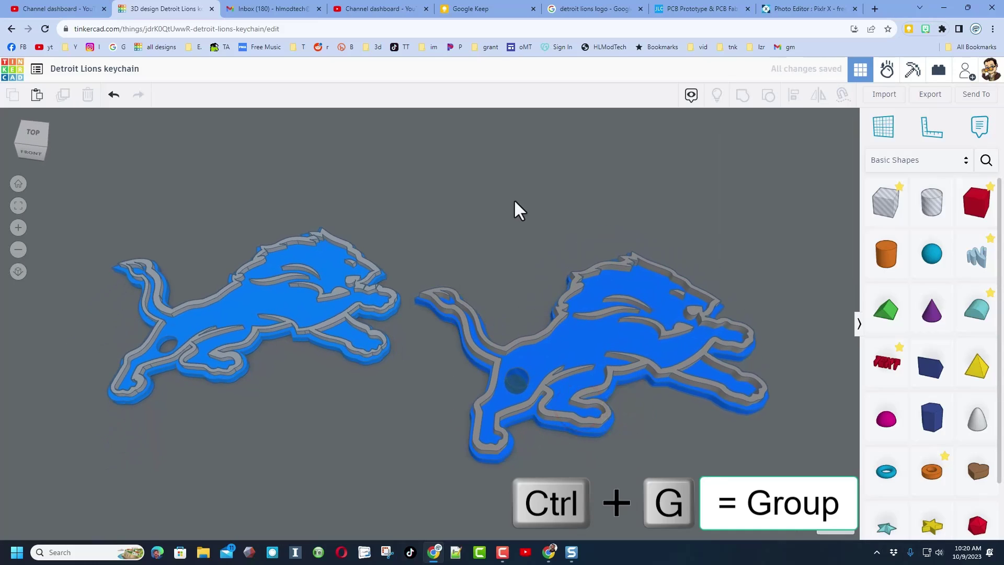
{"action": "left_click_drag", "start_coordinate": [722, 458], "coordinate": [723, 459]}
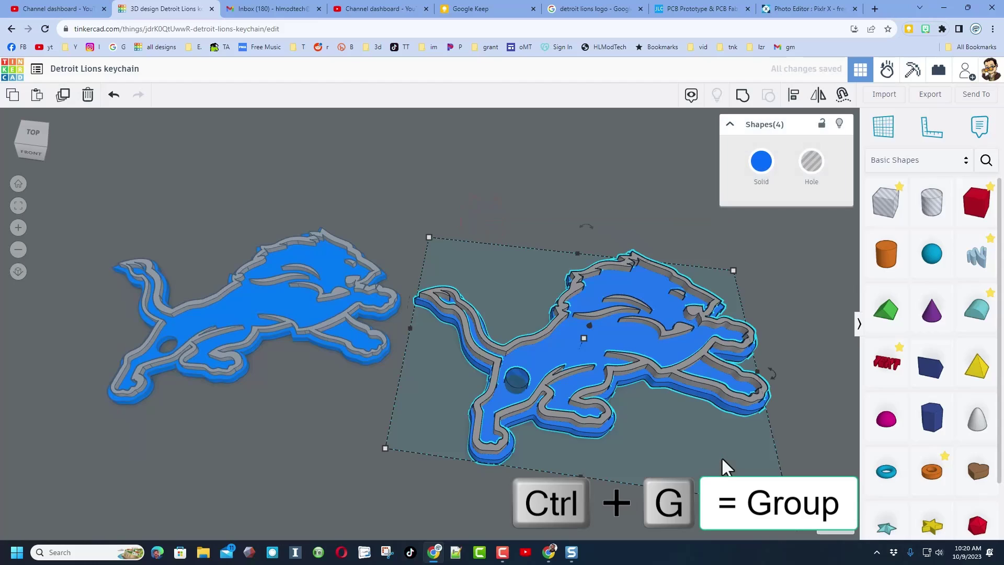
{"action": "key", "text": "ctrl+g"}
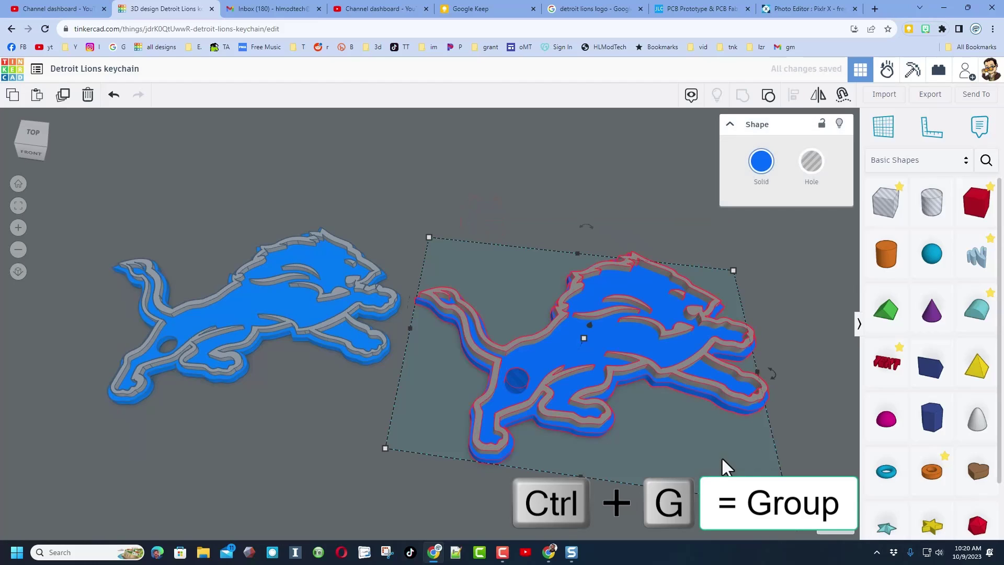
Turn on the Multicolor option for the grouped lion keychain.
{"action": "right_click_drag", "start_coordinate": [610, 381], "coordinate": [604, 307]}
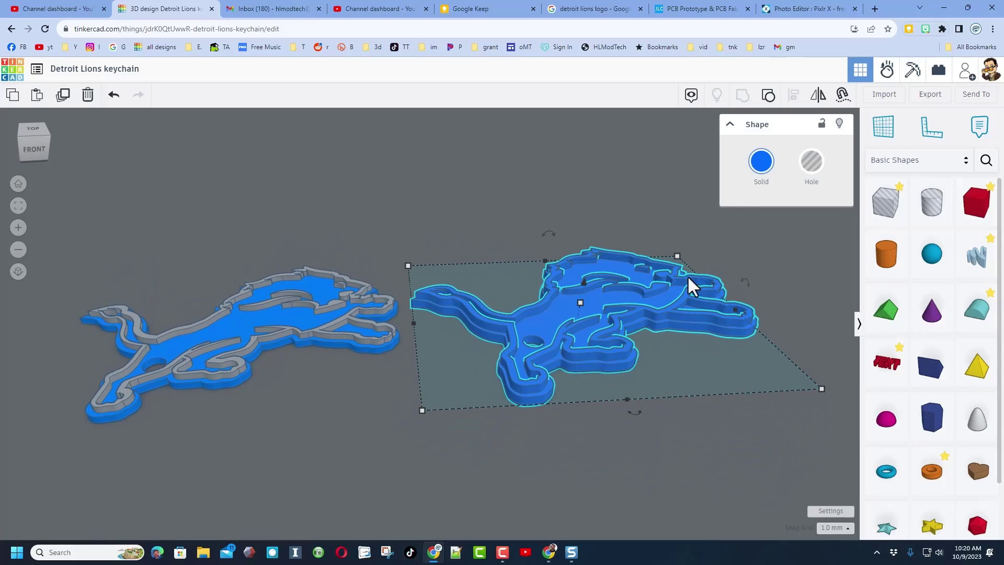
{"action": "left_click", "coordinate": [761, 164]}
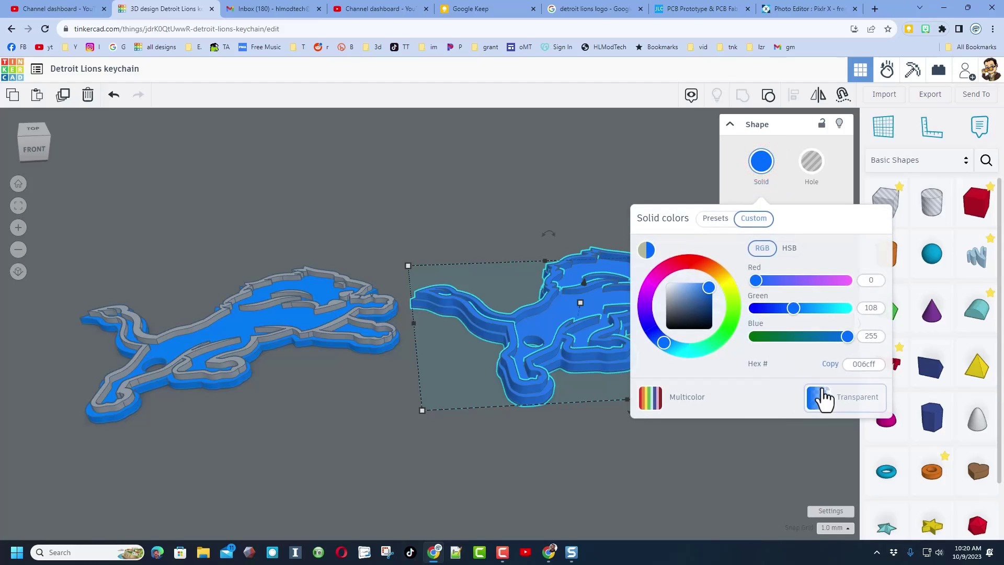
{"action": "left_click", "coordinate": [670, 399]}
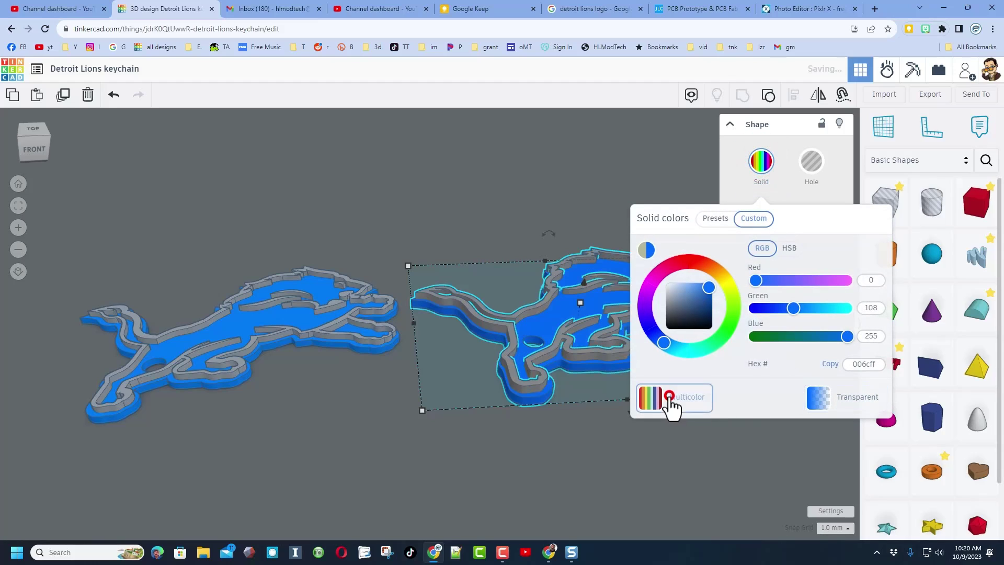
{"action": "left_click", "coordinate": [487, 198]}
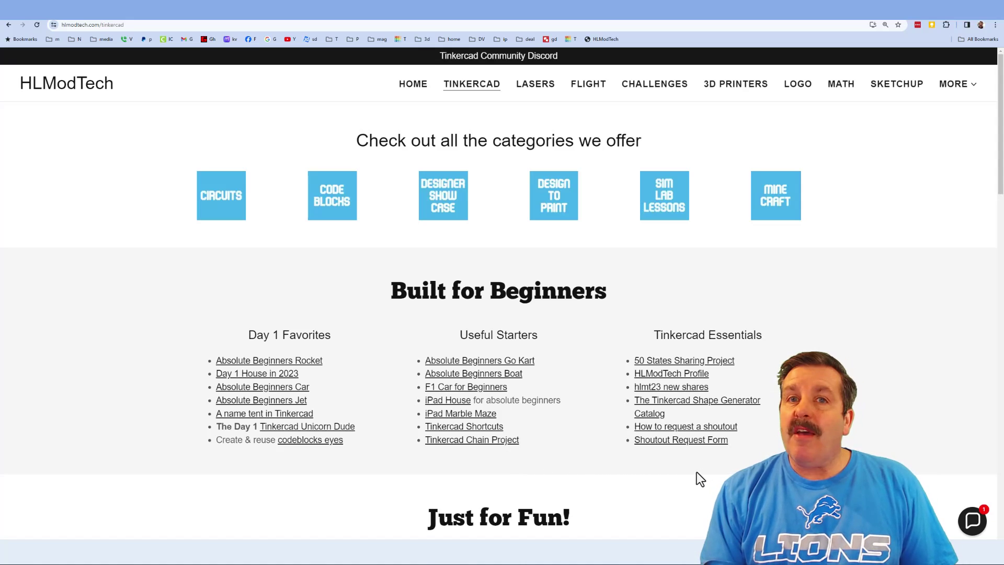
On the HLModTech website, view and close the contact chat and open the Tinkercad Community Discord invite.
{"action": "left_click", "coordinate": [972, 520]}
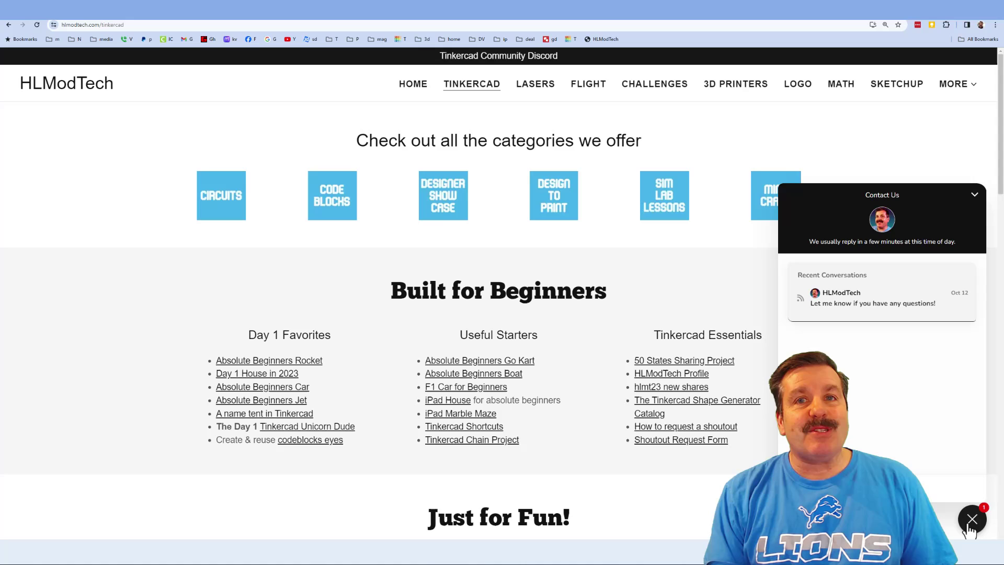
{"action": "left_click", "coordinate": [972, 520]}
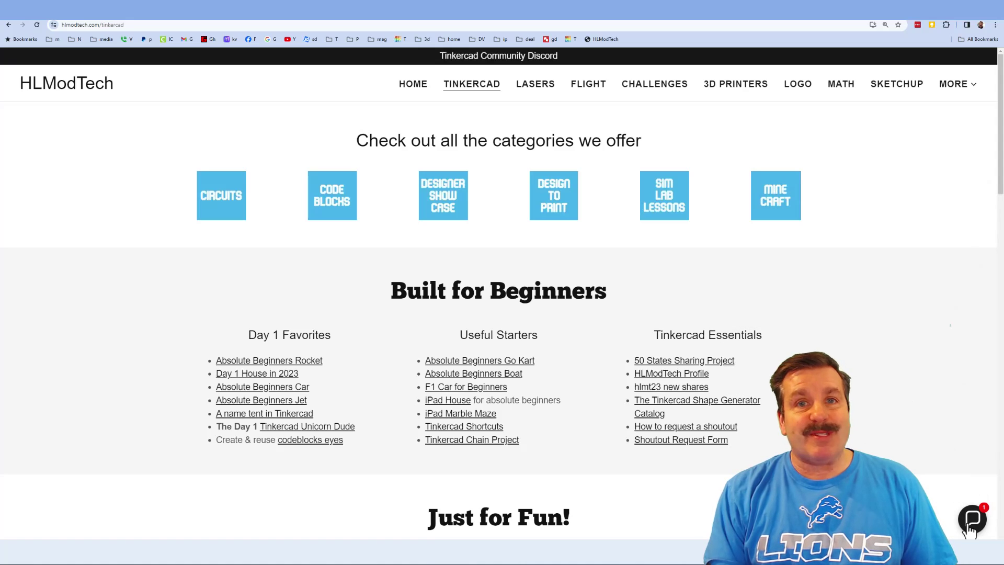
{"action": "left_click", "coordinate": [505, 60]}
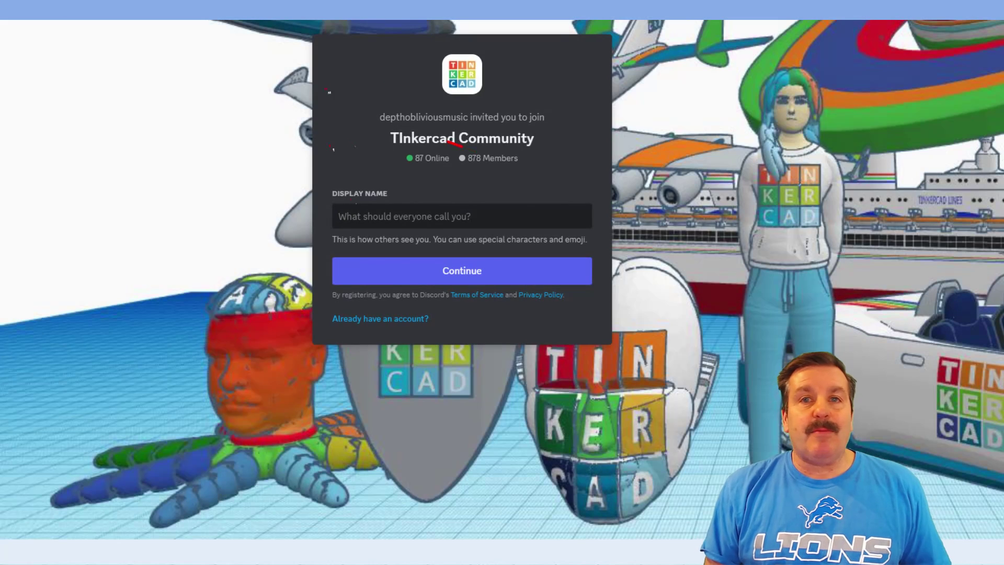